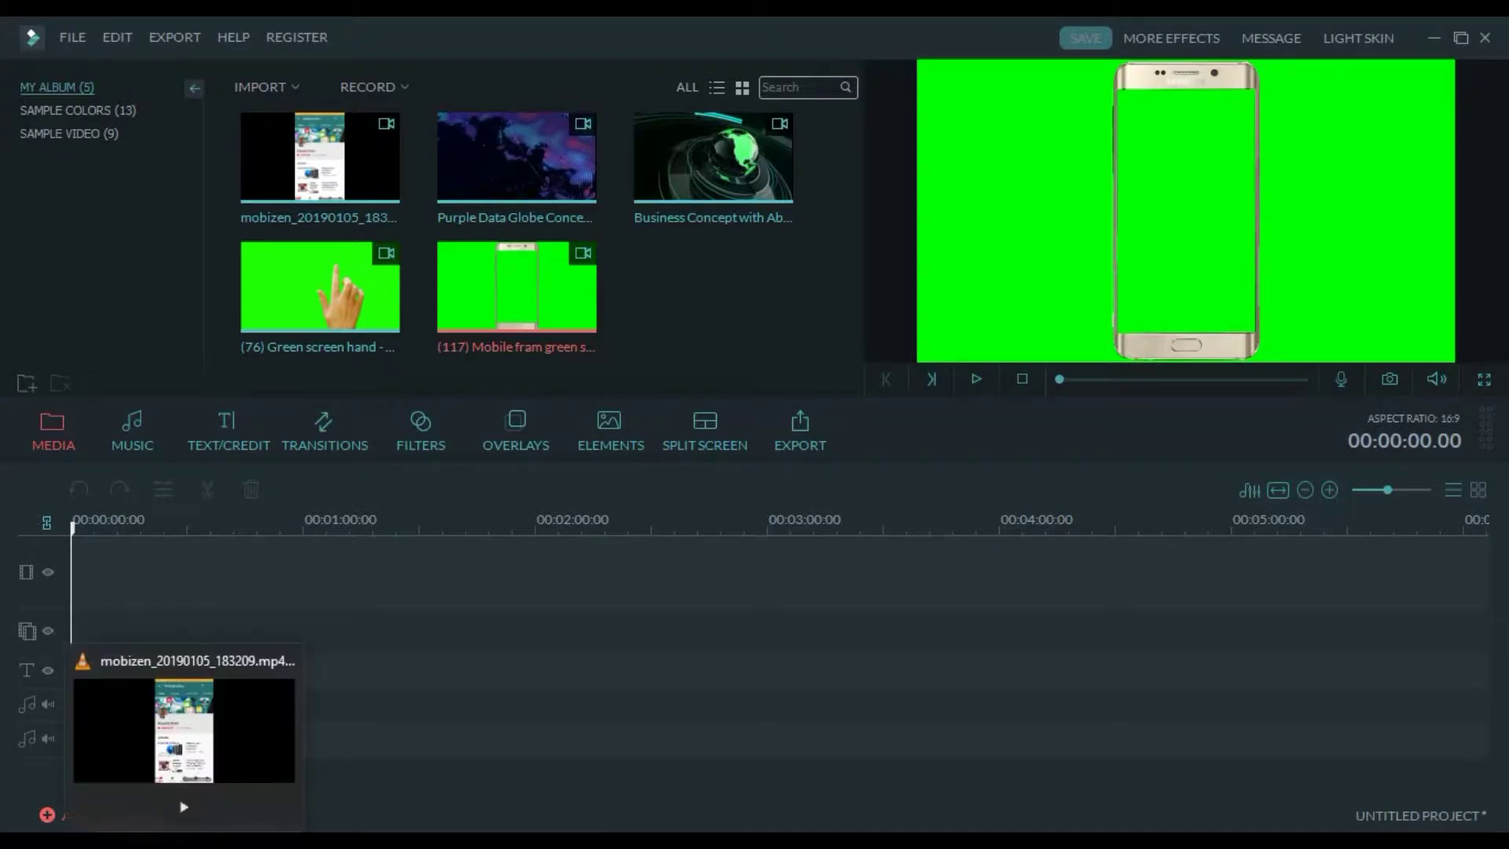
Review the phone screen recording in VLC and the YouTube results for green screen hand in the browser, and return to the video editor
left_click(184, 841)
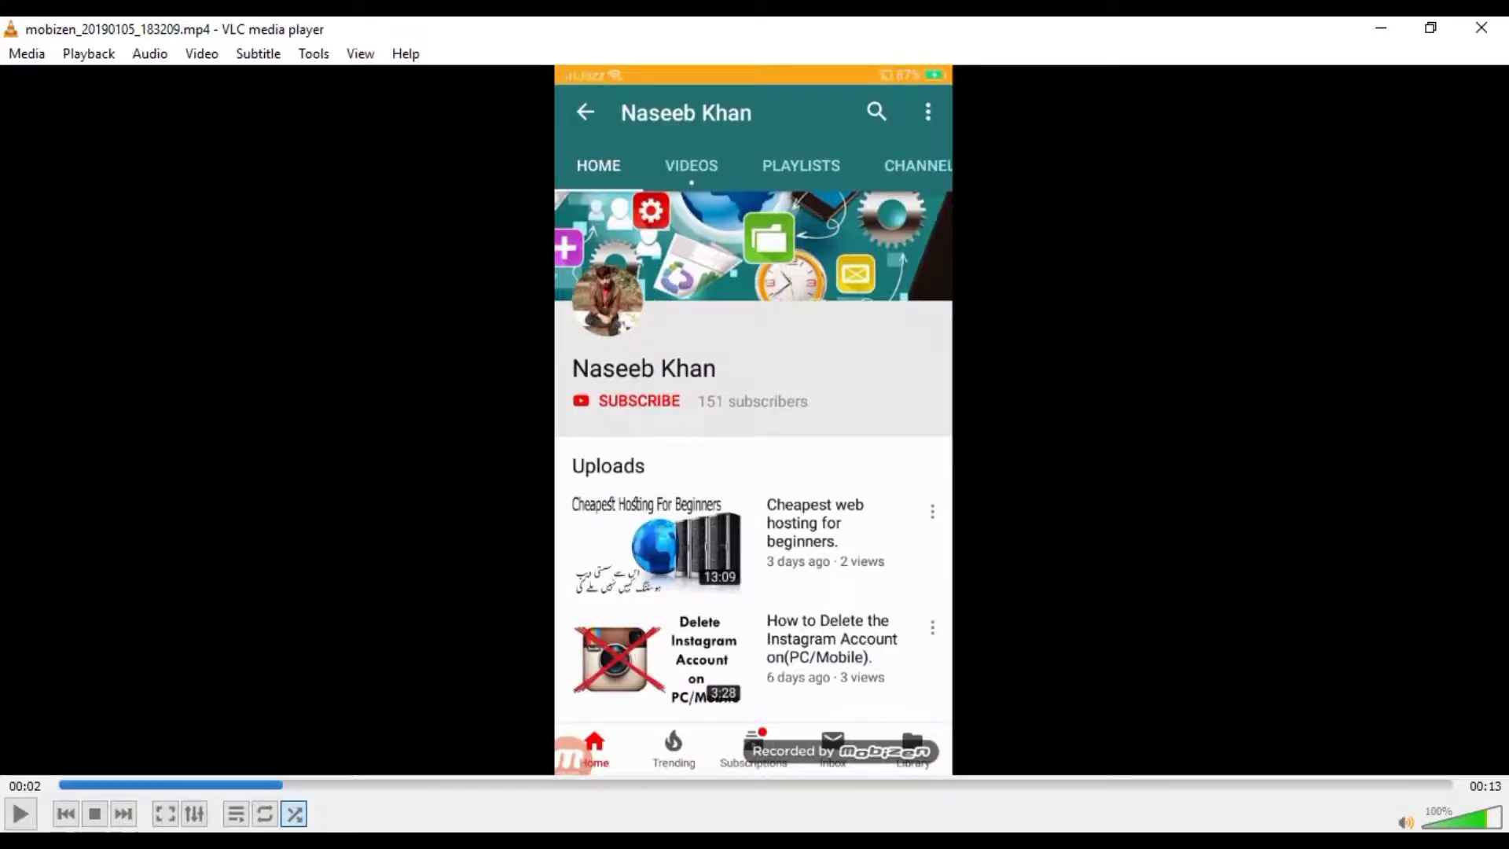
key("space")
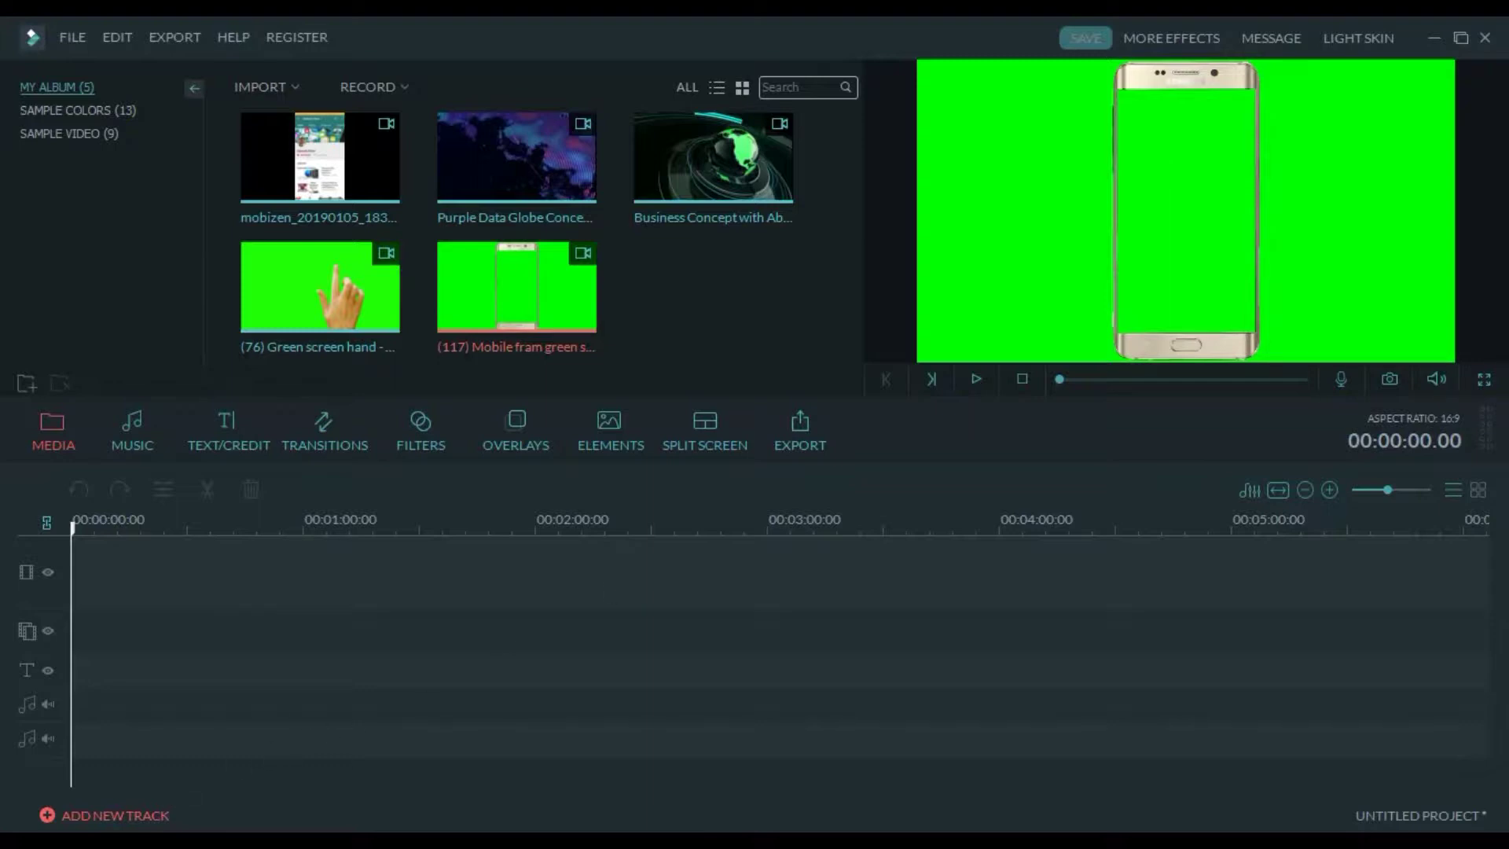
key("alt+Tab")
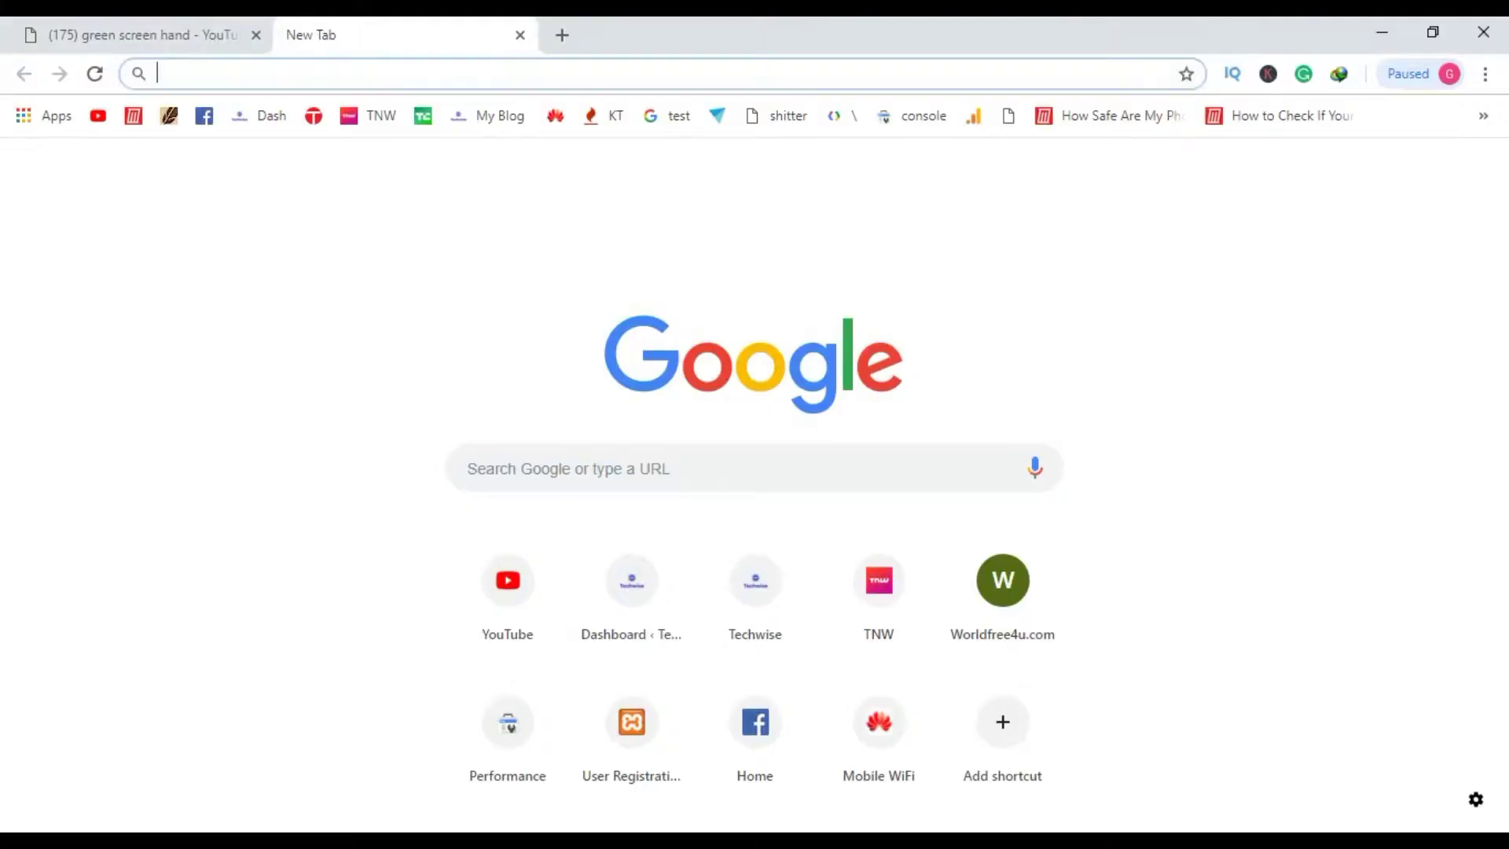
left_click(189, 25)
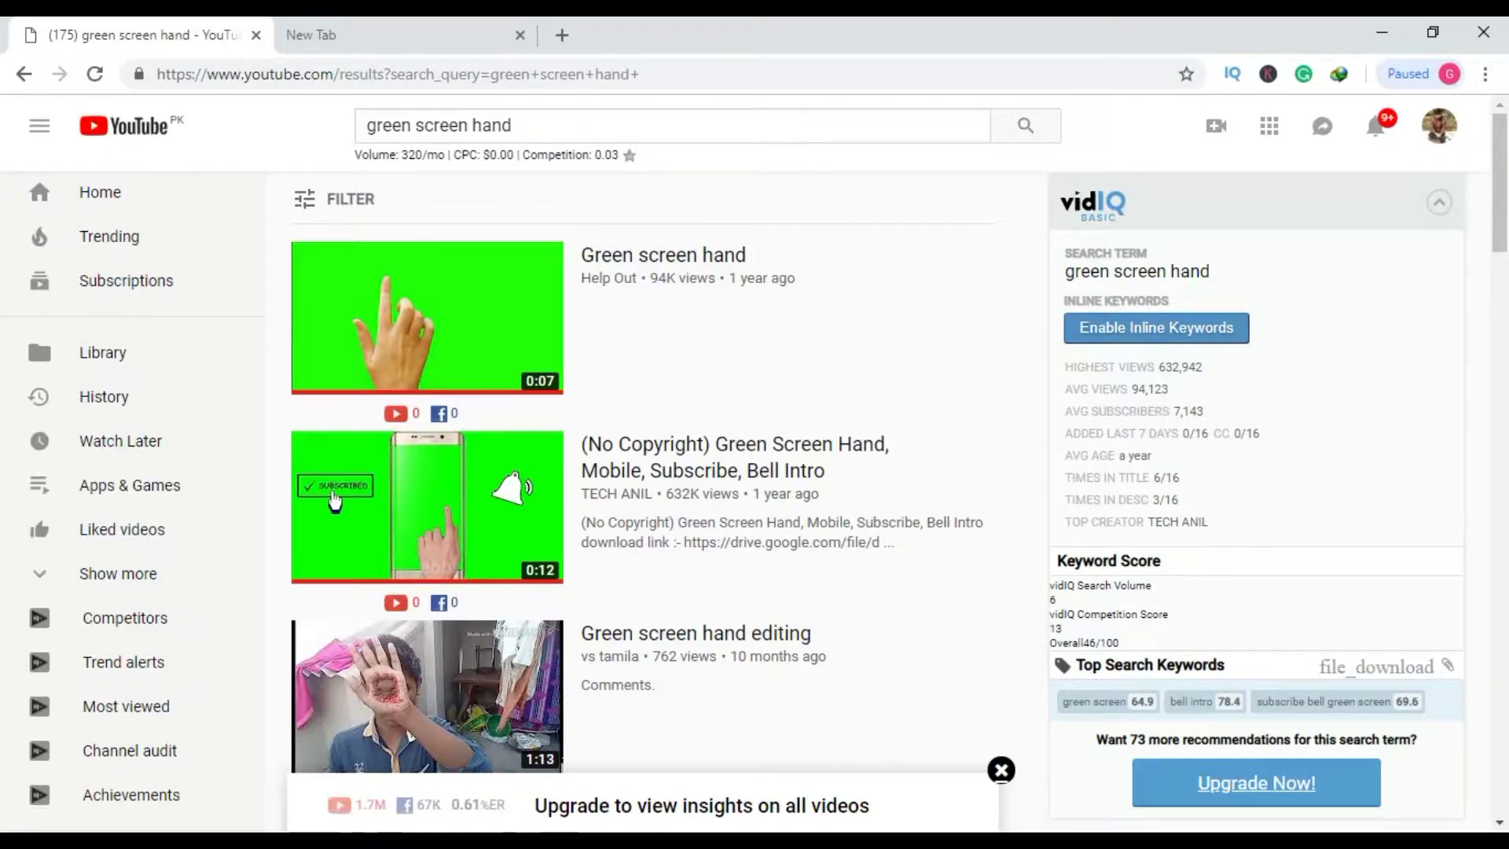
mouse_move(306, 841)
left_click(307, 751)
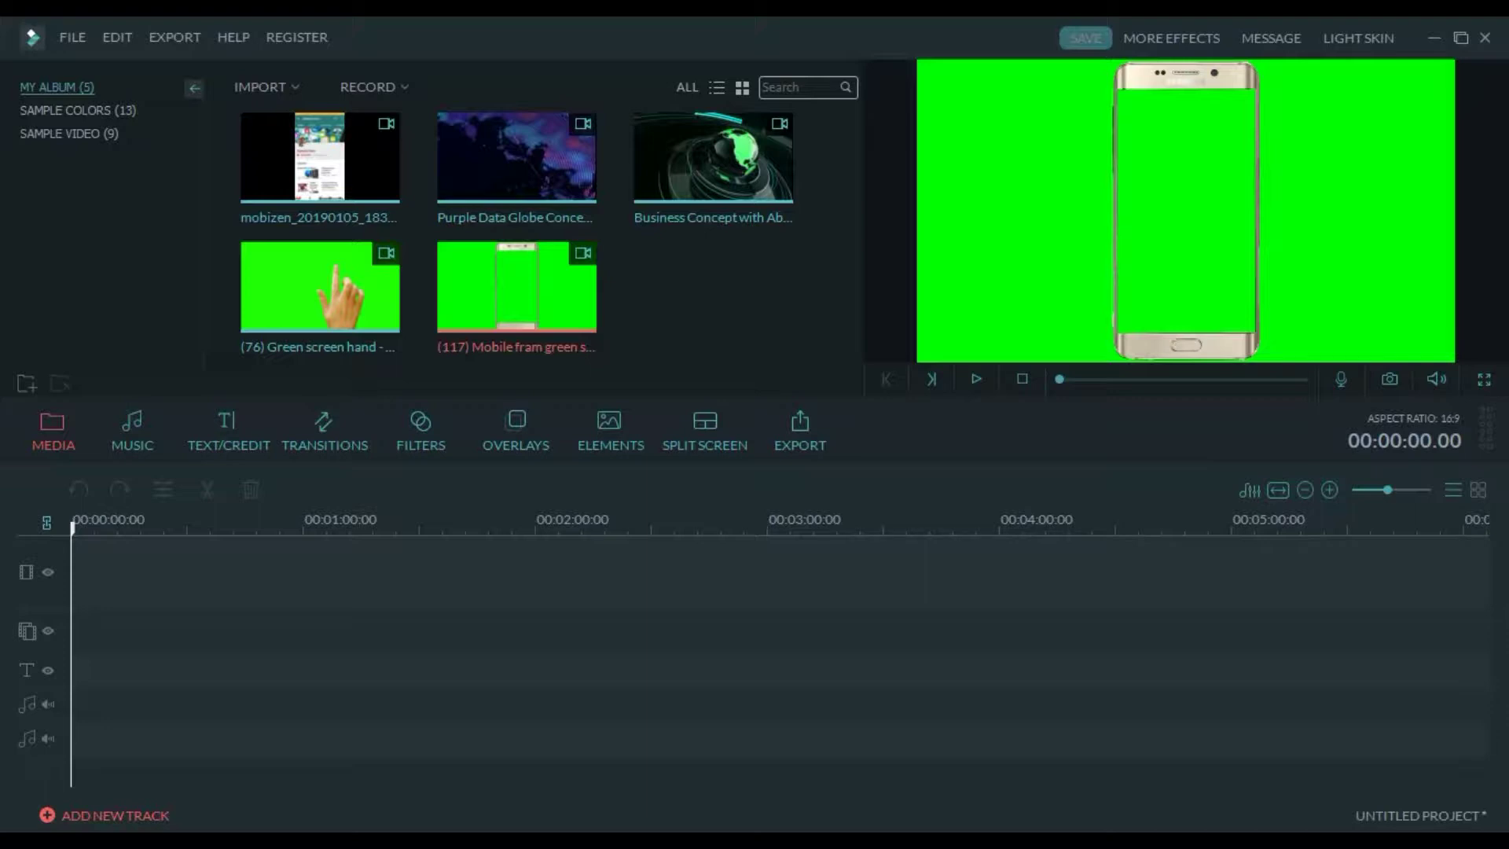
left_click(285, 88)
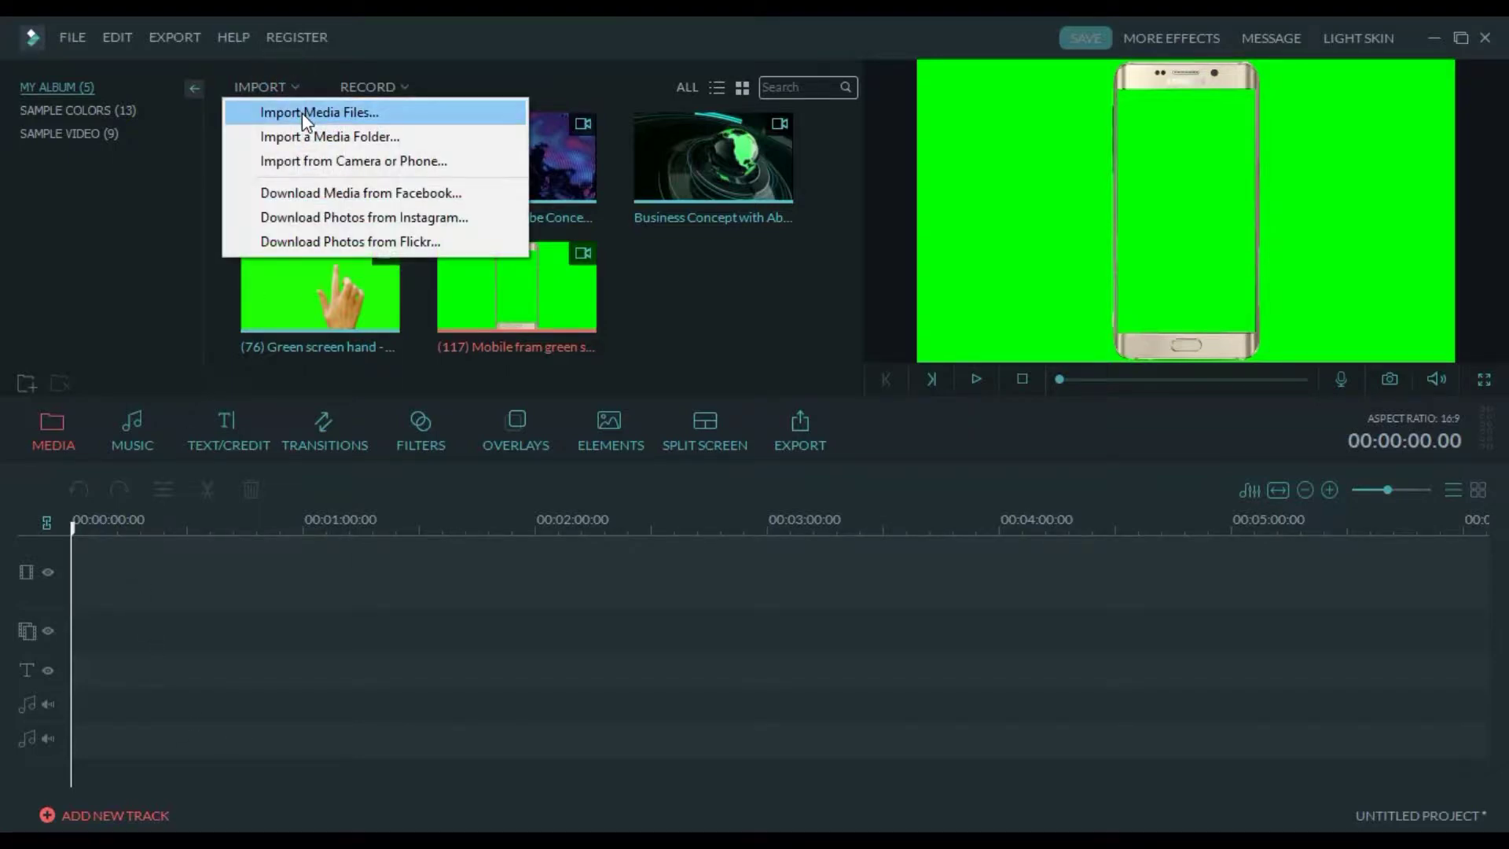
left_click(302, 112)
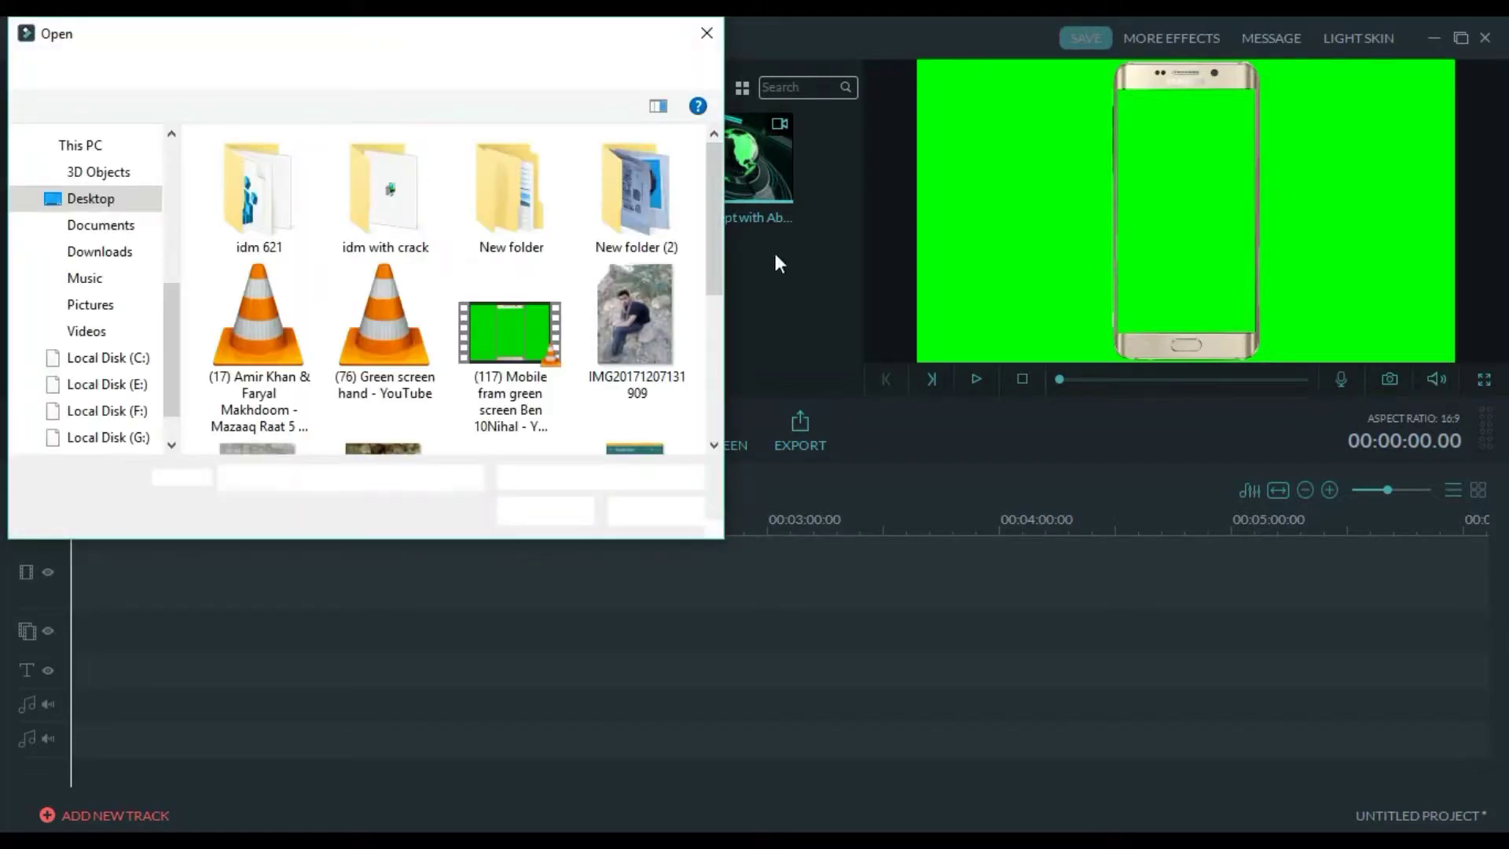
left_click(707, 32)
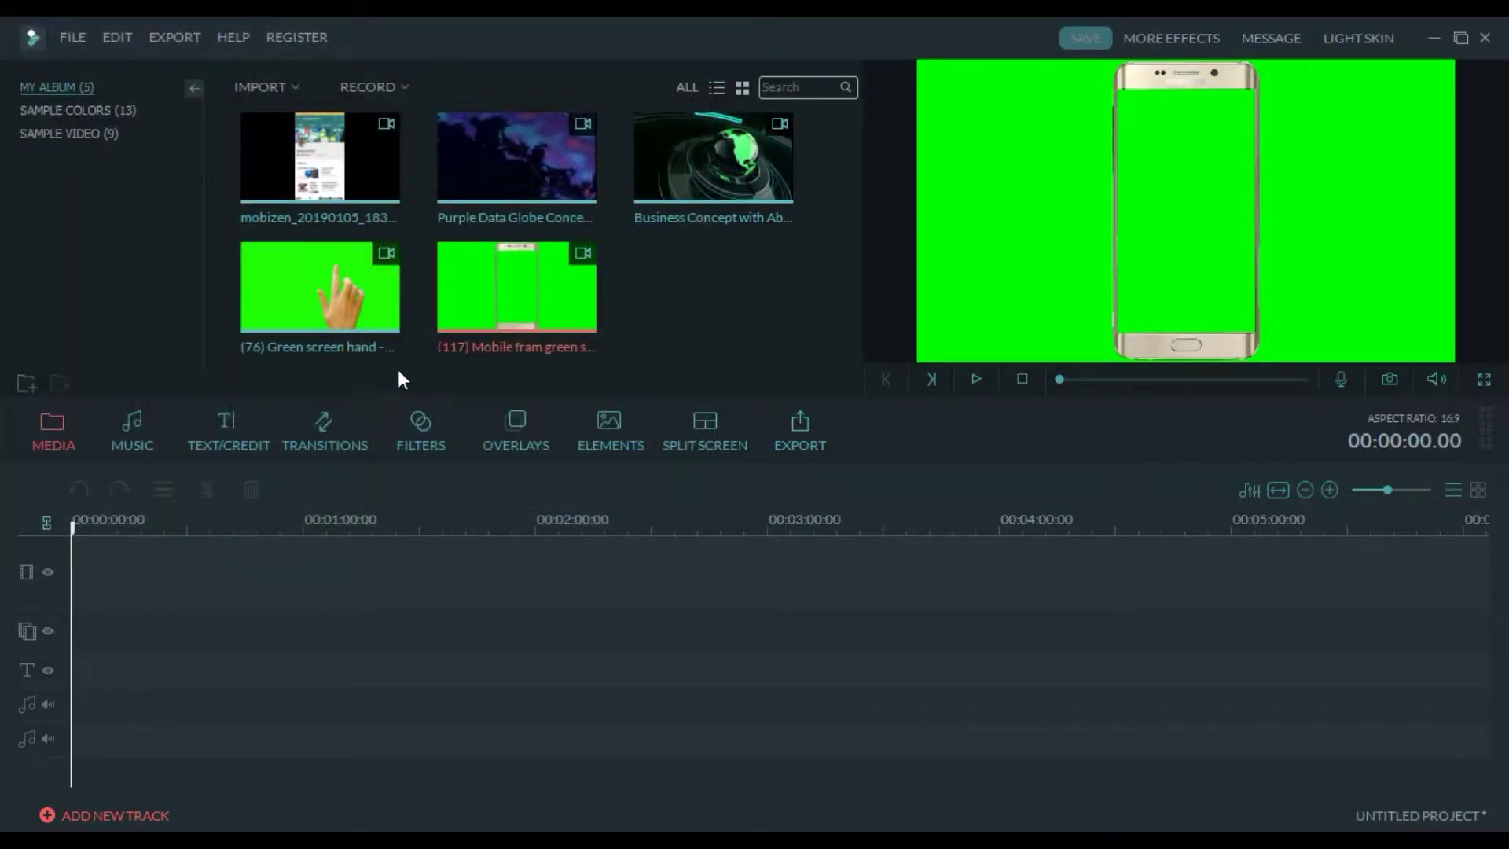
Place the "(117) Mobile fram green screen" clip on the first overlay track at the start of the timeline
mouse_move(594, 293)
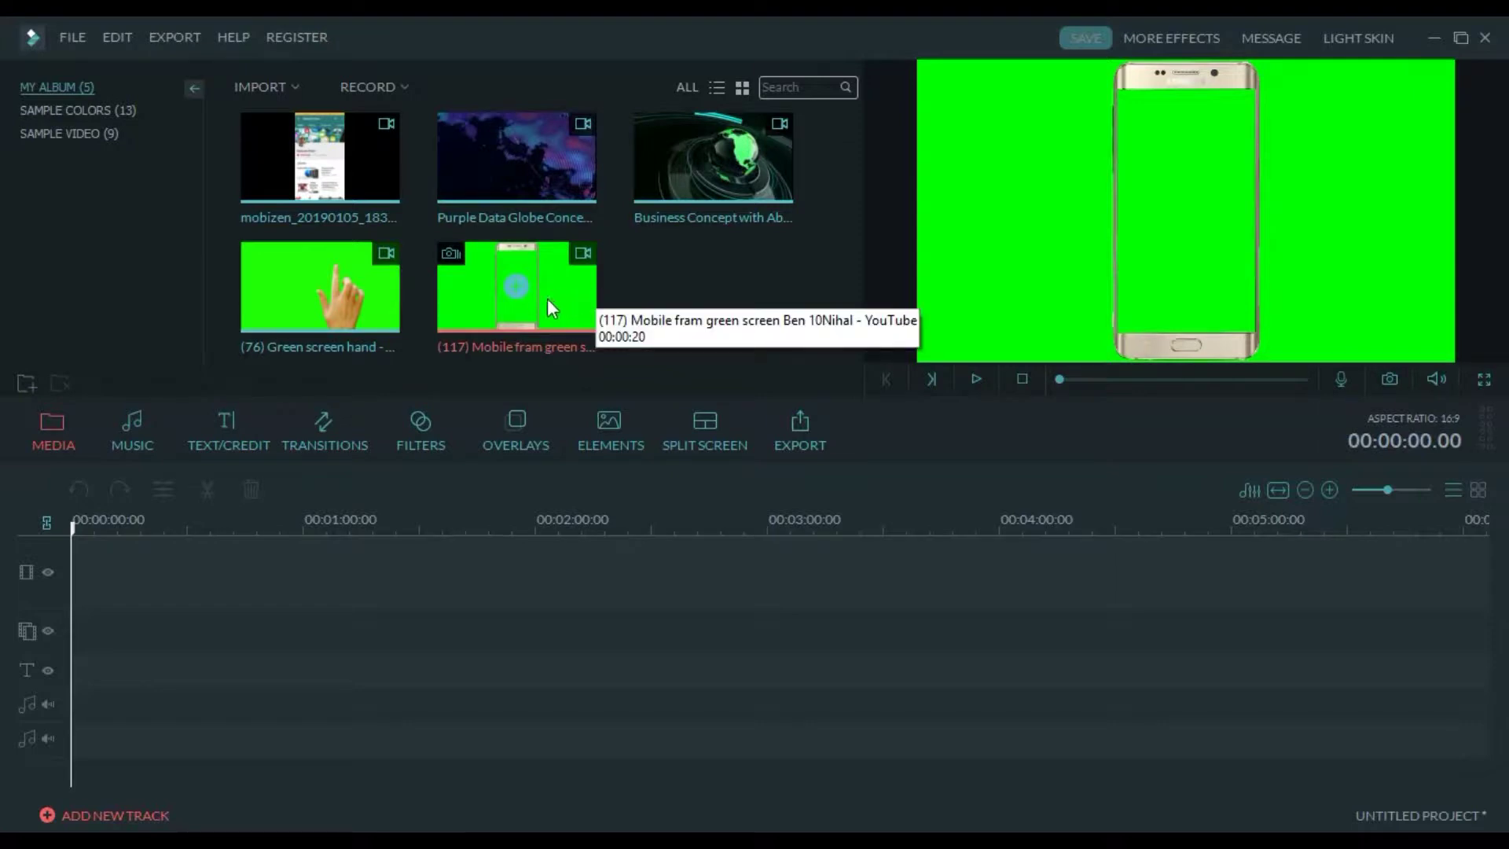
left_click_drag(547, 298, 78, 635)
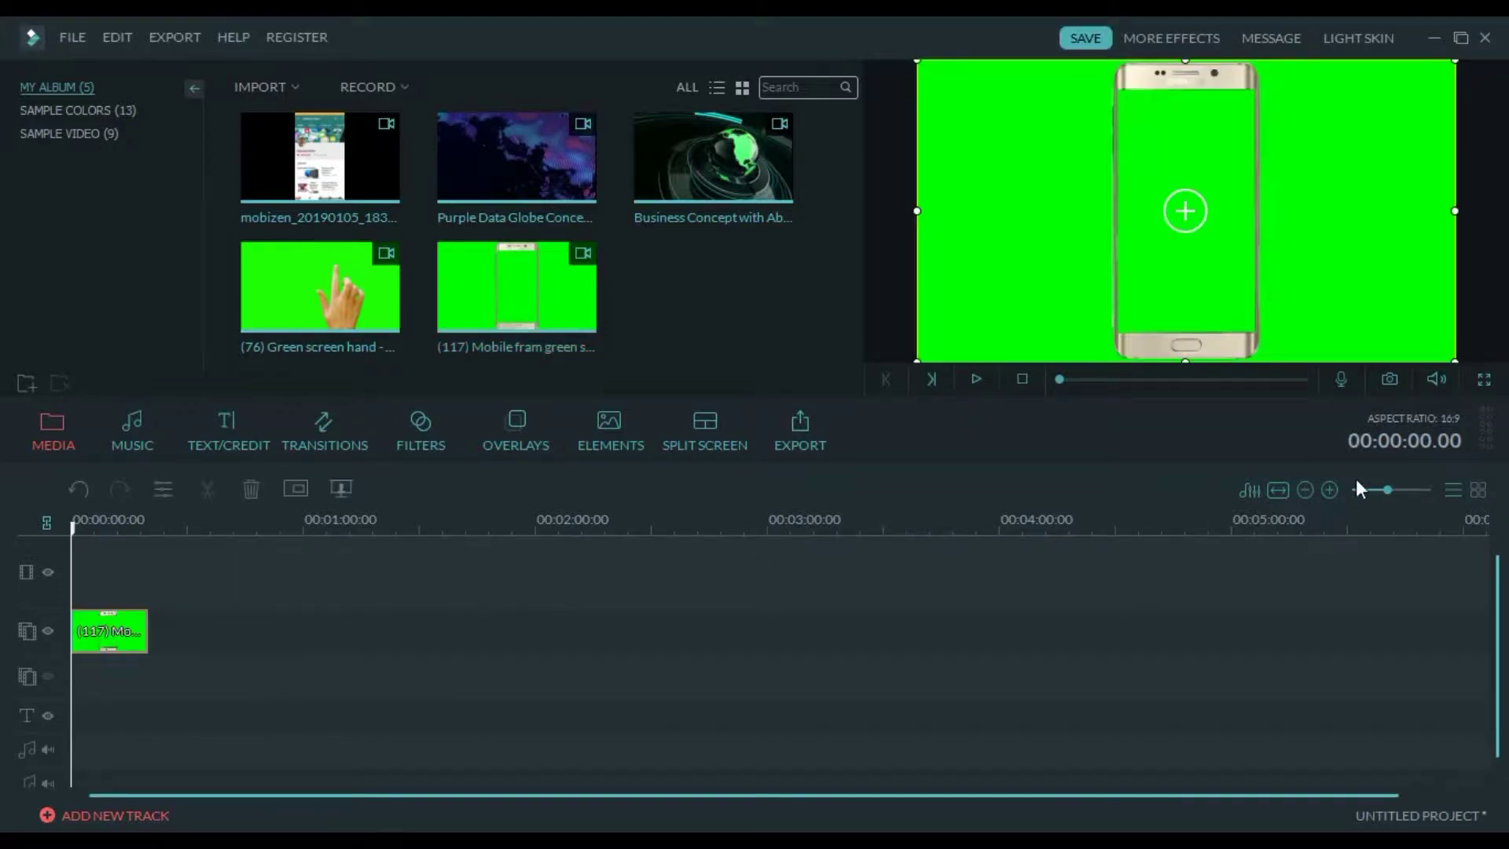
left_click_drag(1385, 487, 1403, 489)
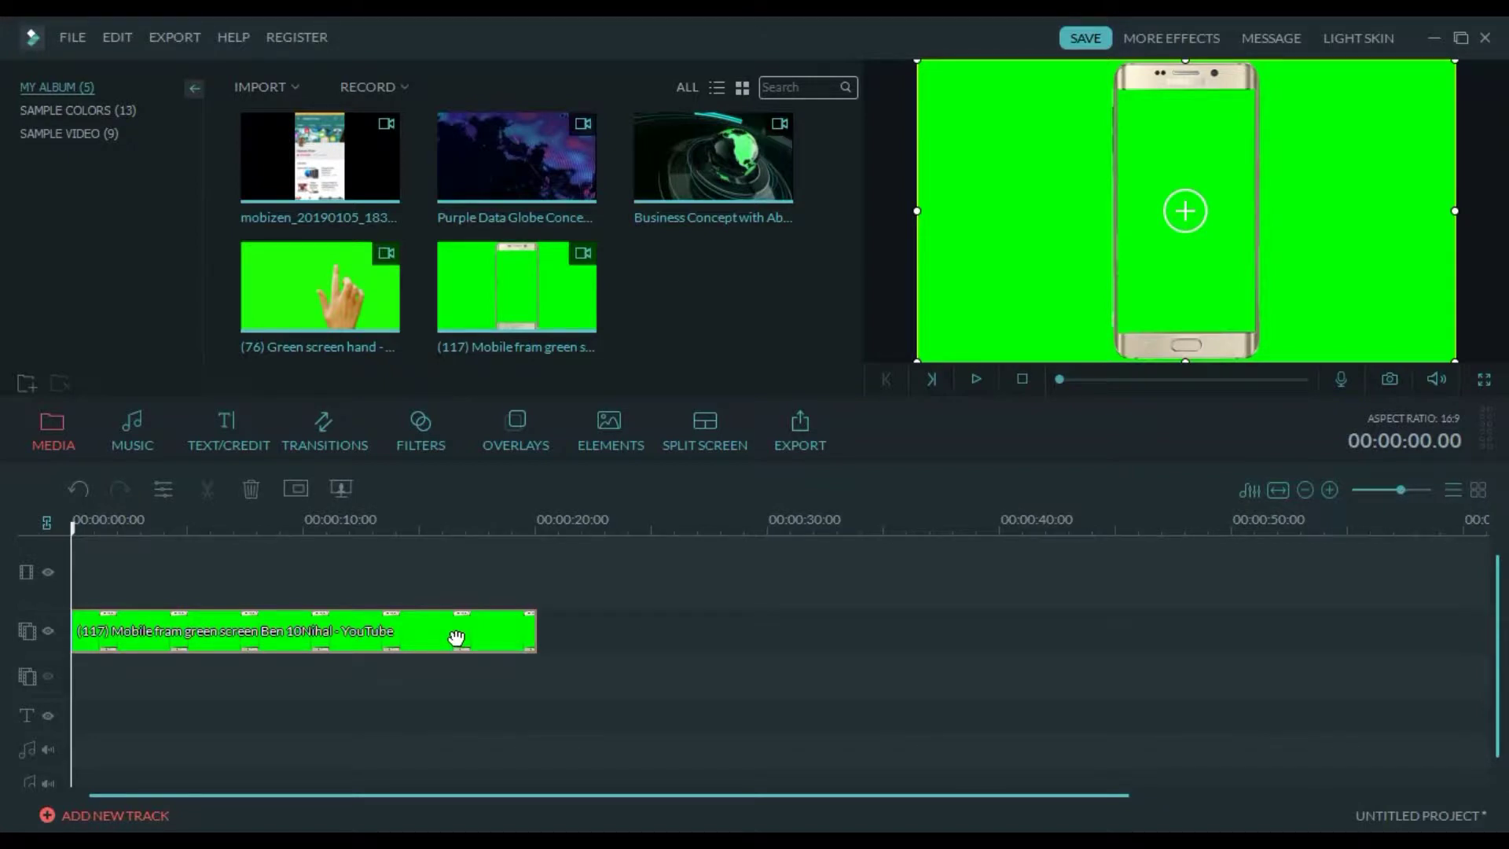
Apply the green screen chroma key to the mobile frame clip, making its green transparent with intensity level 53
right_click(451, 632)
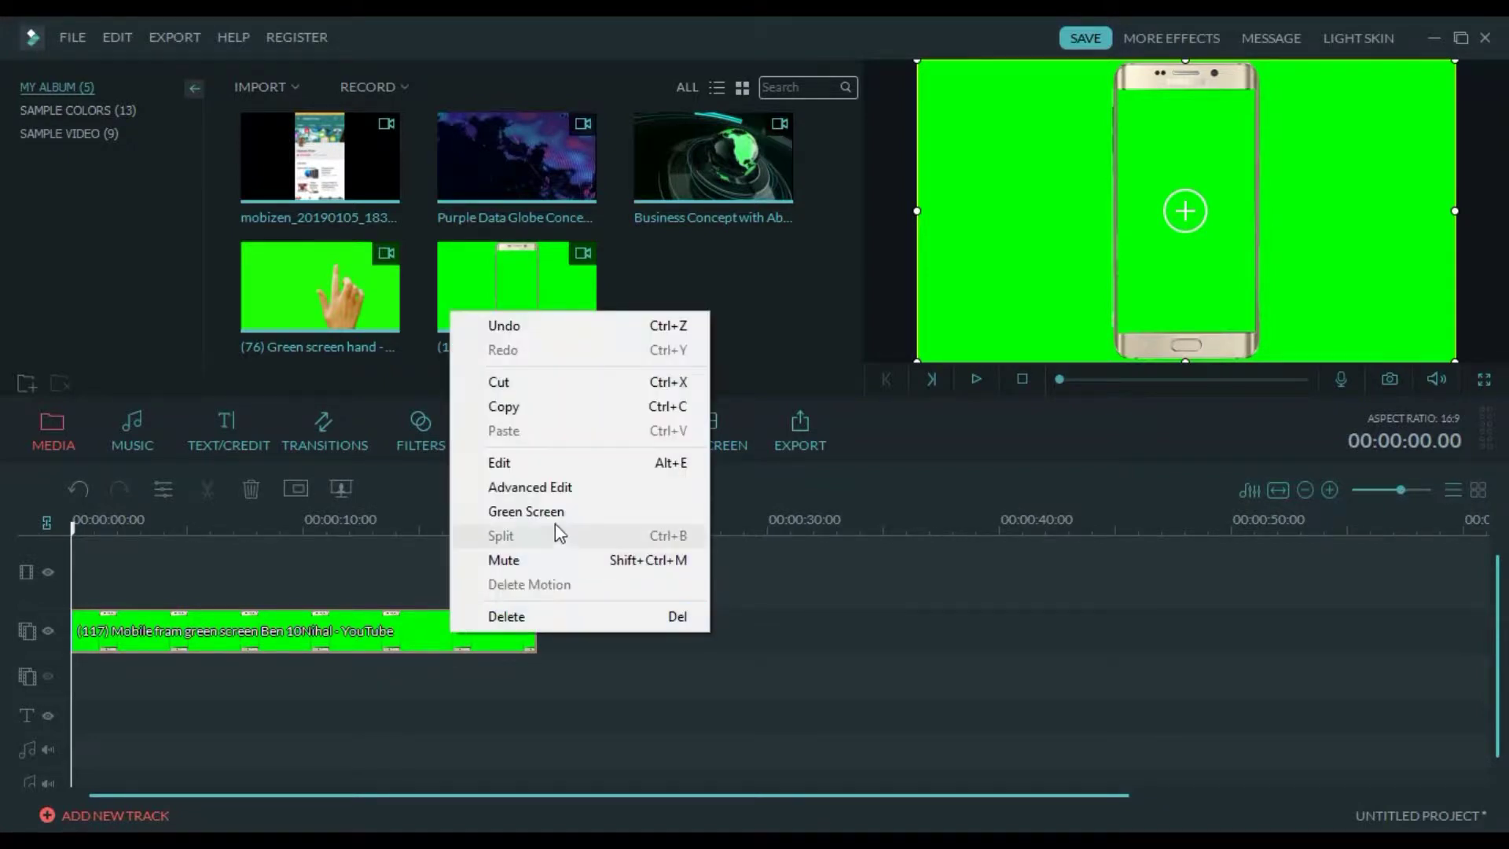
left_click(560, 525)
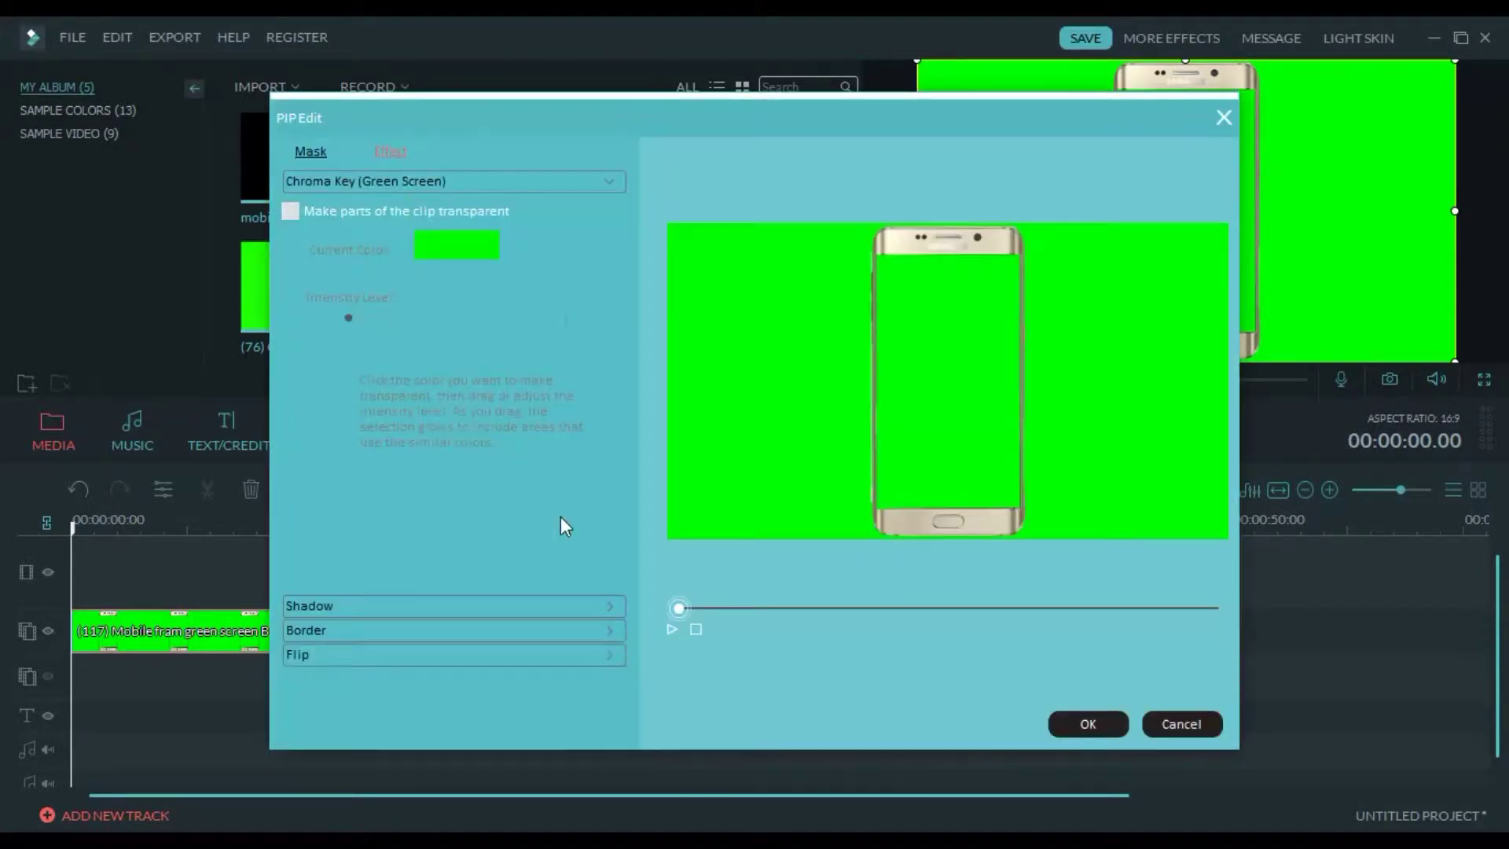
left_click(290, 212)
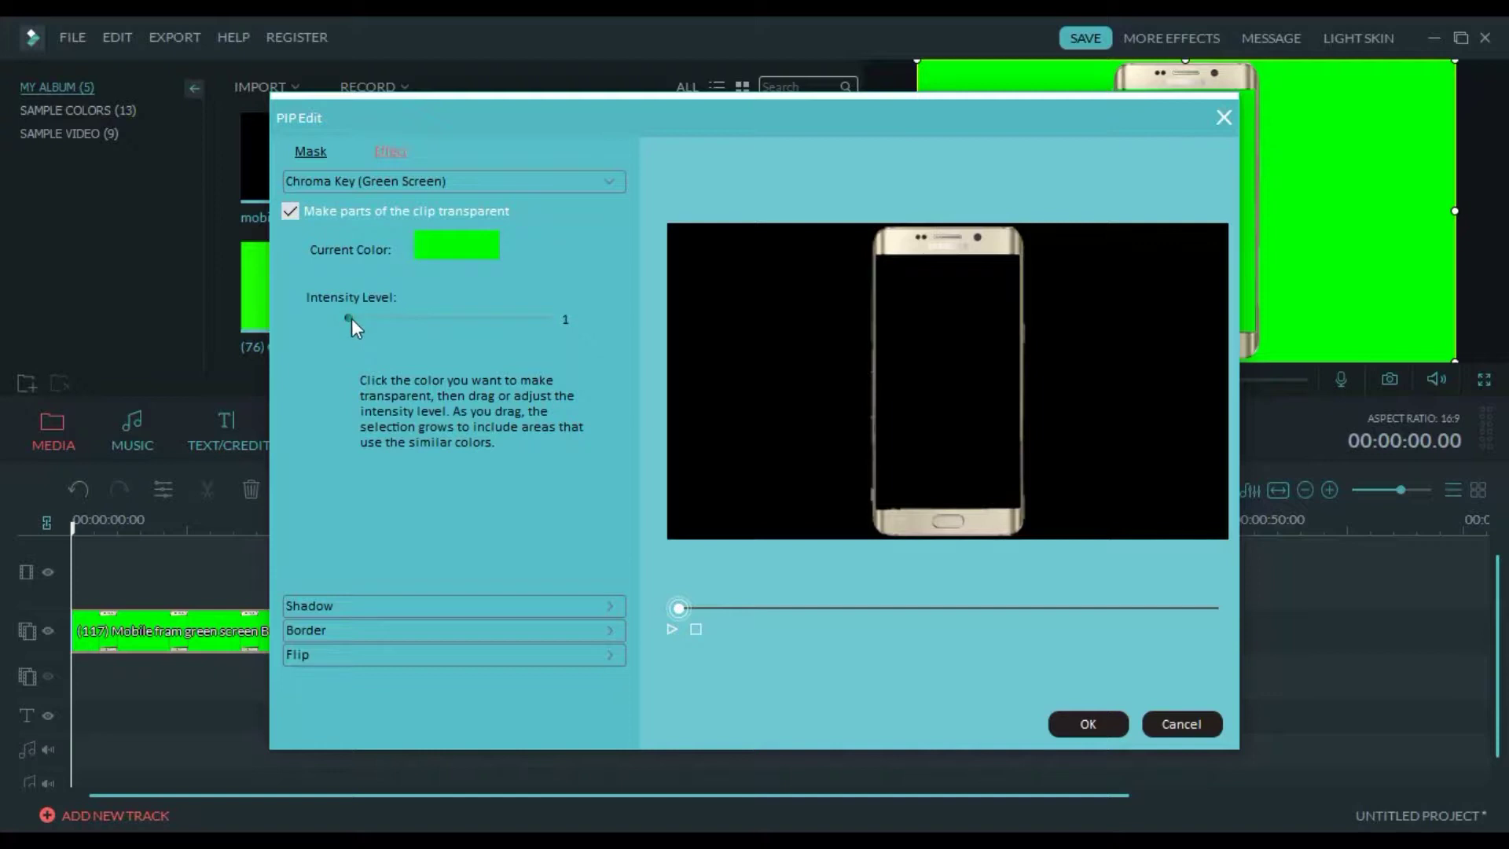
left_click_drag(352, 318, 451, 321)
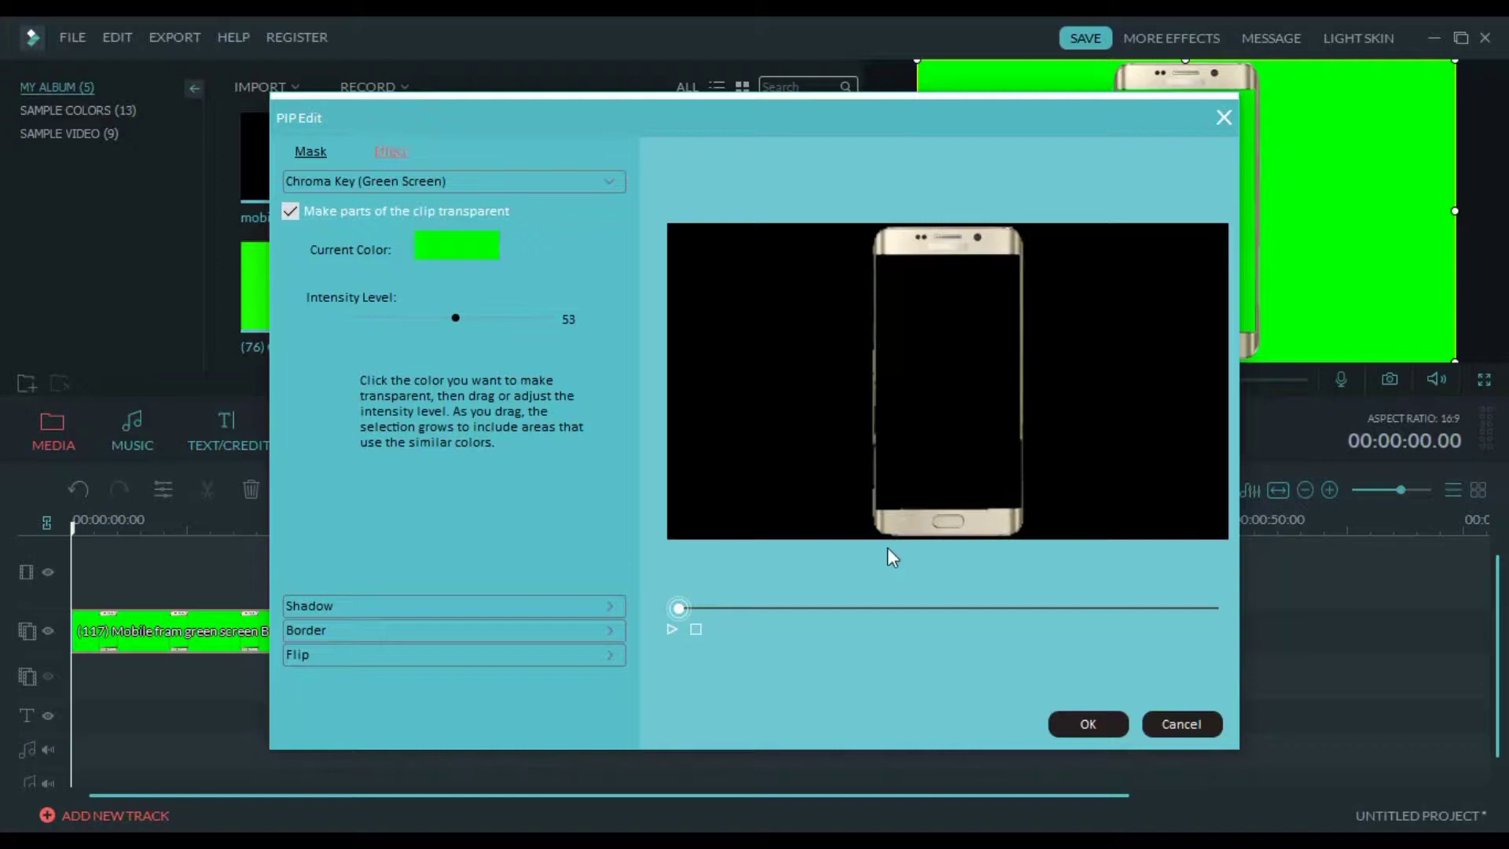
left_click(1100, 725)
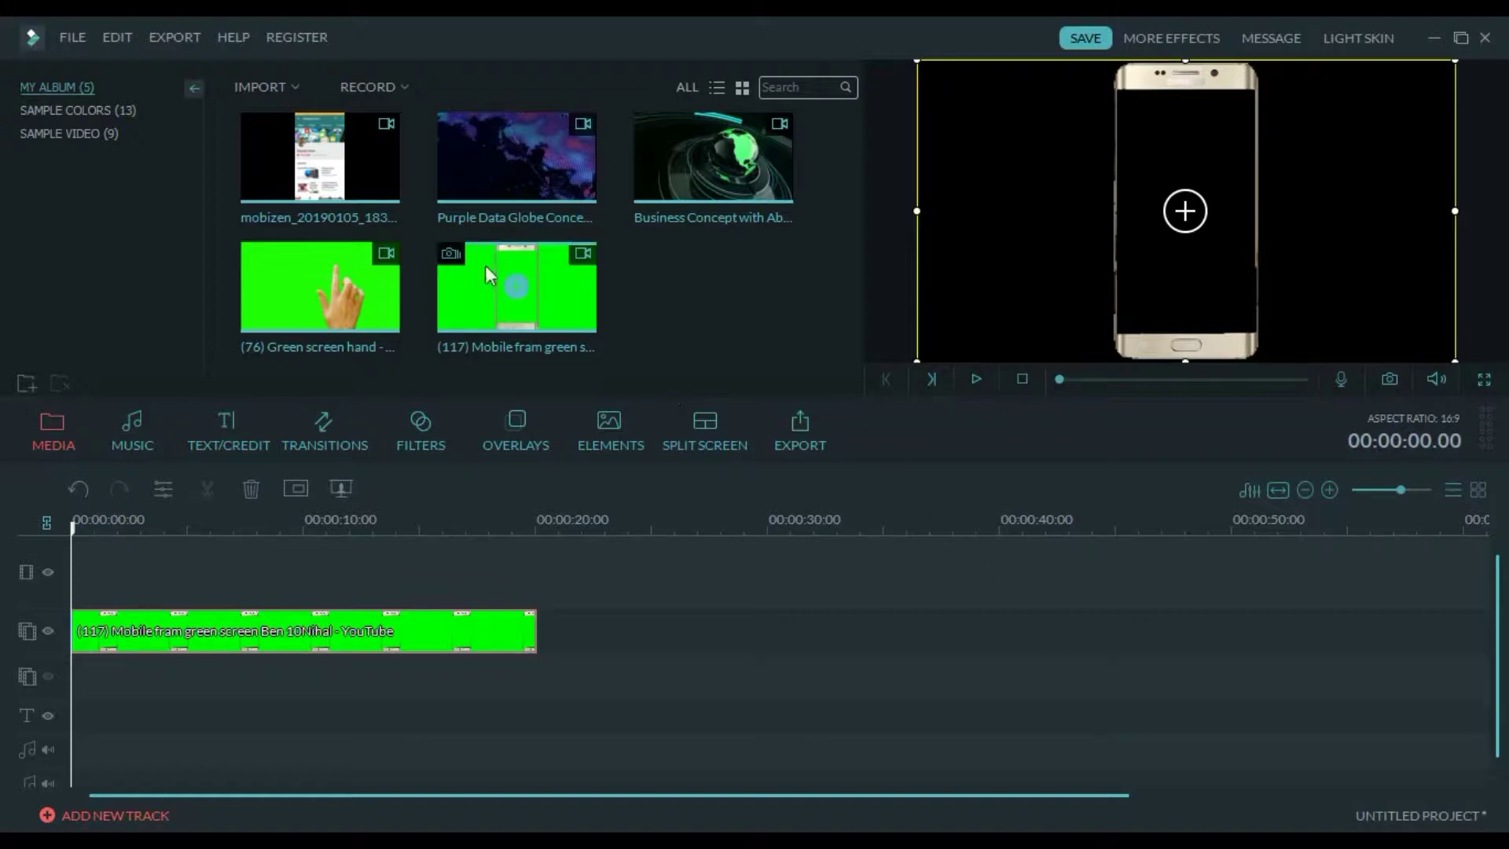
Place the mobizen screen recording on the overlay track below the mobile frame clip and resize it to fit the phone's screen area
left_click_drag(389, 191, 79, 668)
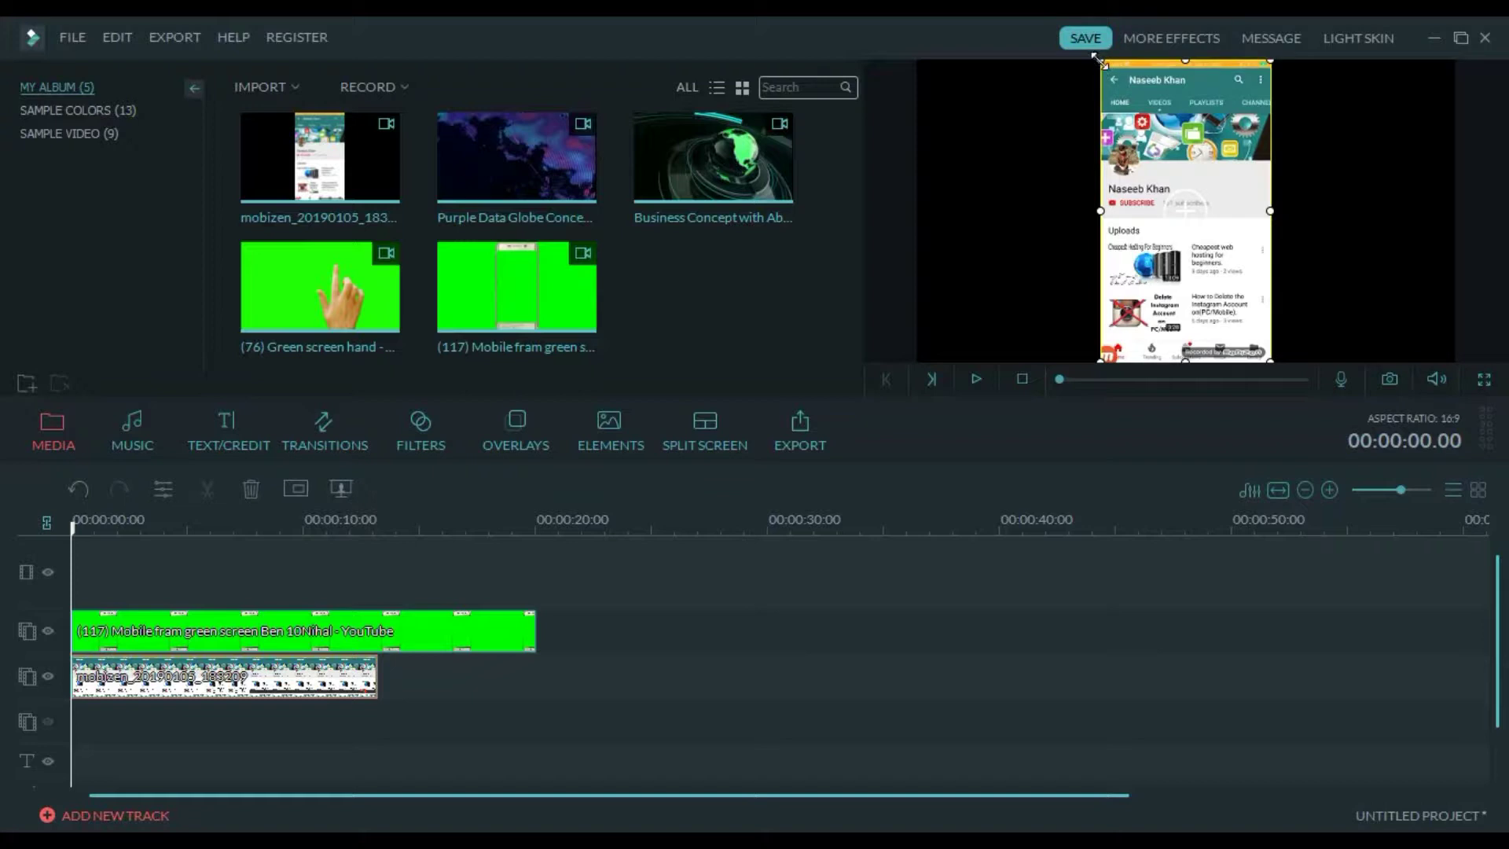
left_click_drag(1099, 61, 1173, 86)
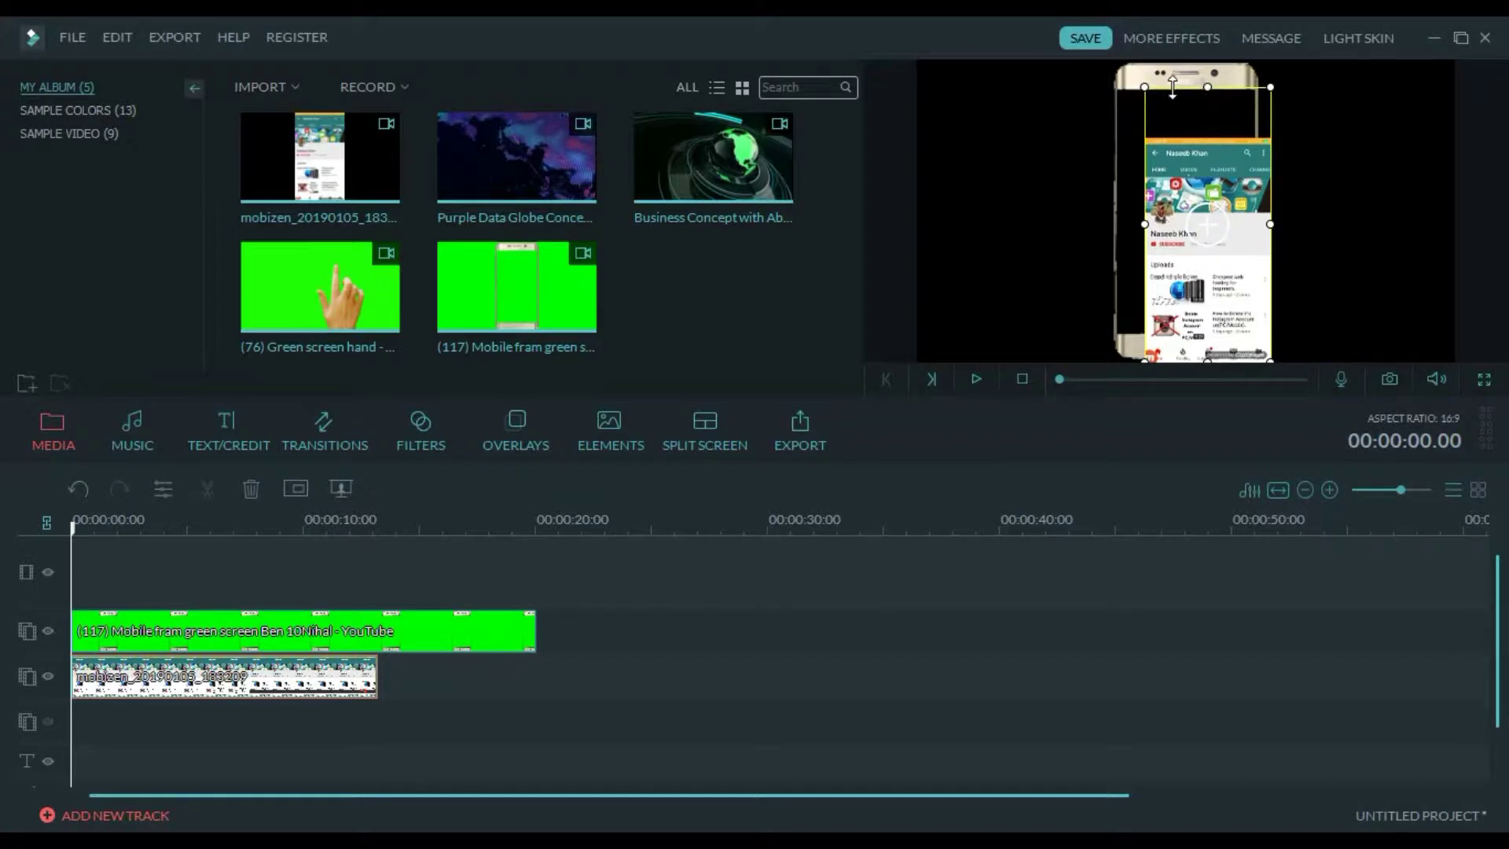
left_click_drag(1145, 226, 1118, 229)
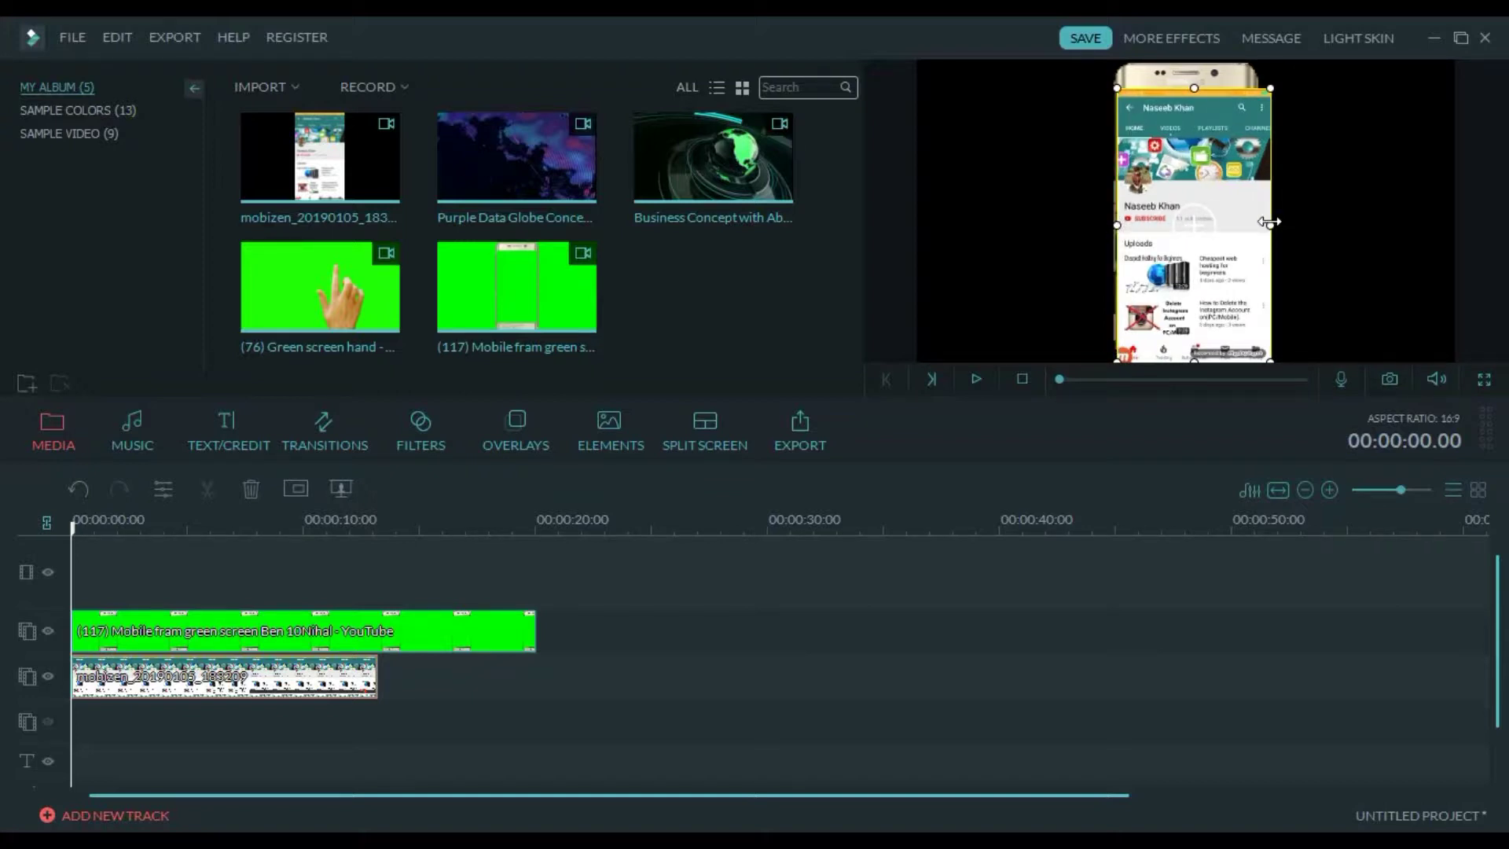
left_click_drag(1270, 223, 1255, 221)
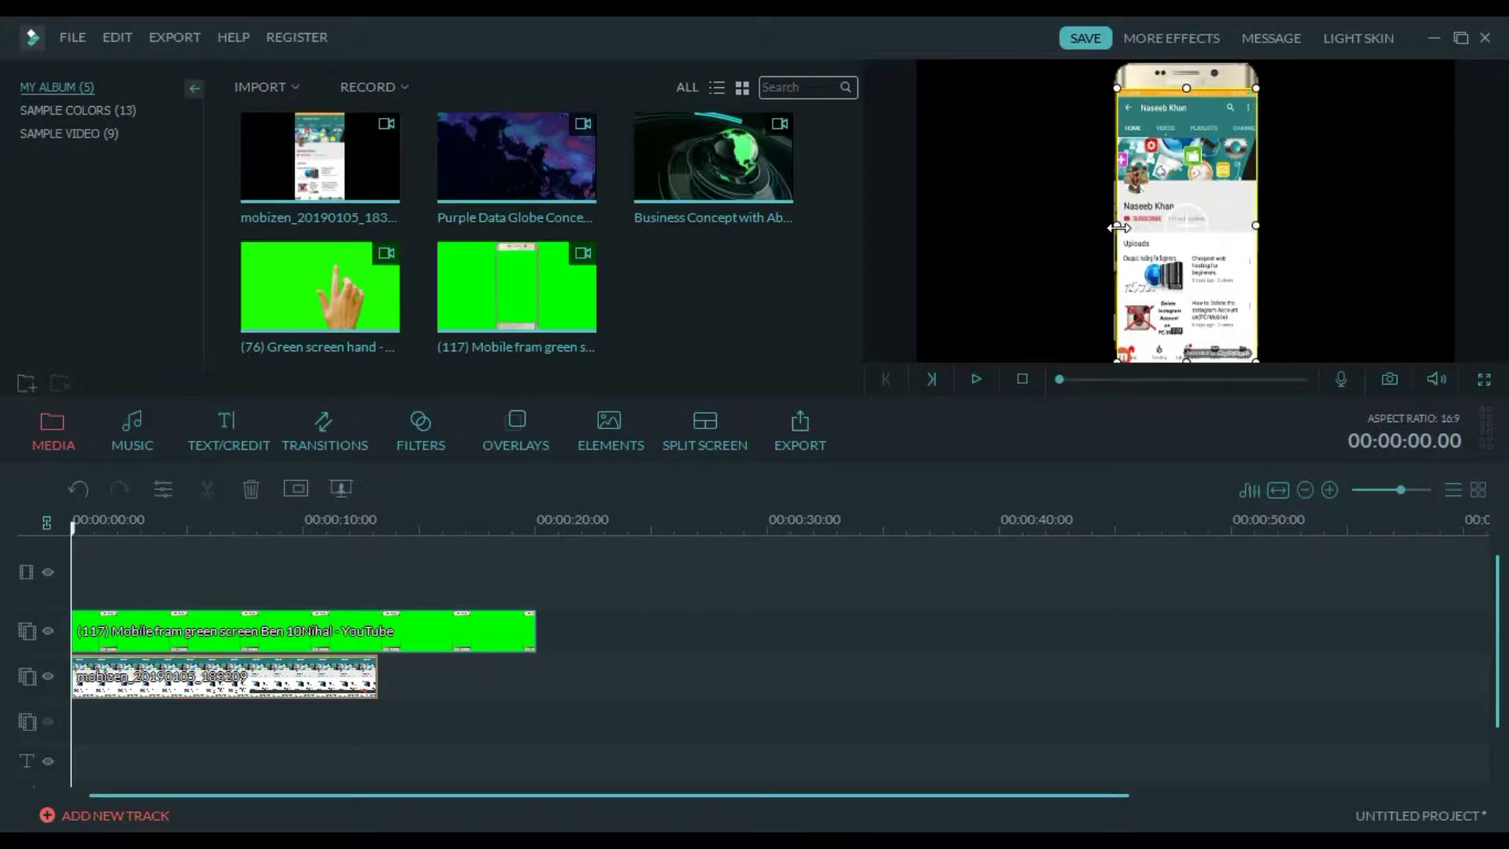
left_click_drag(1120, 227, 1116, 226)
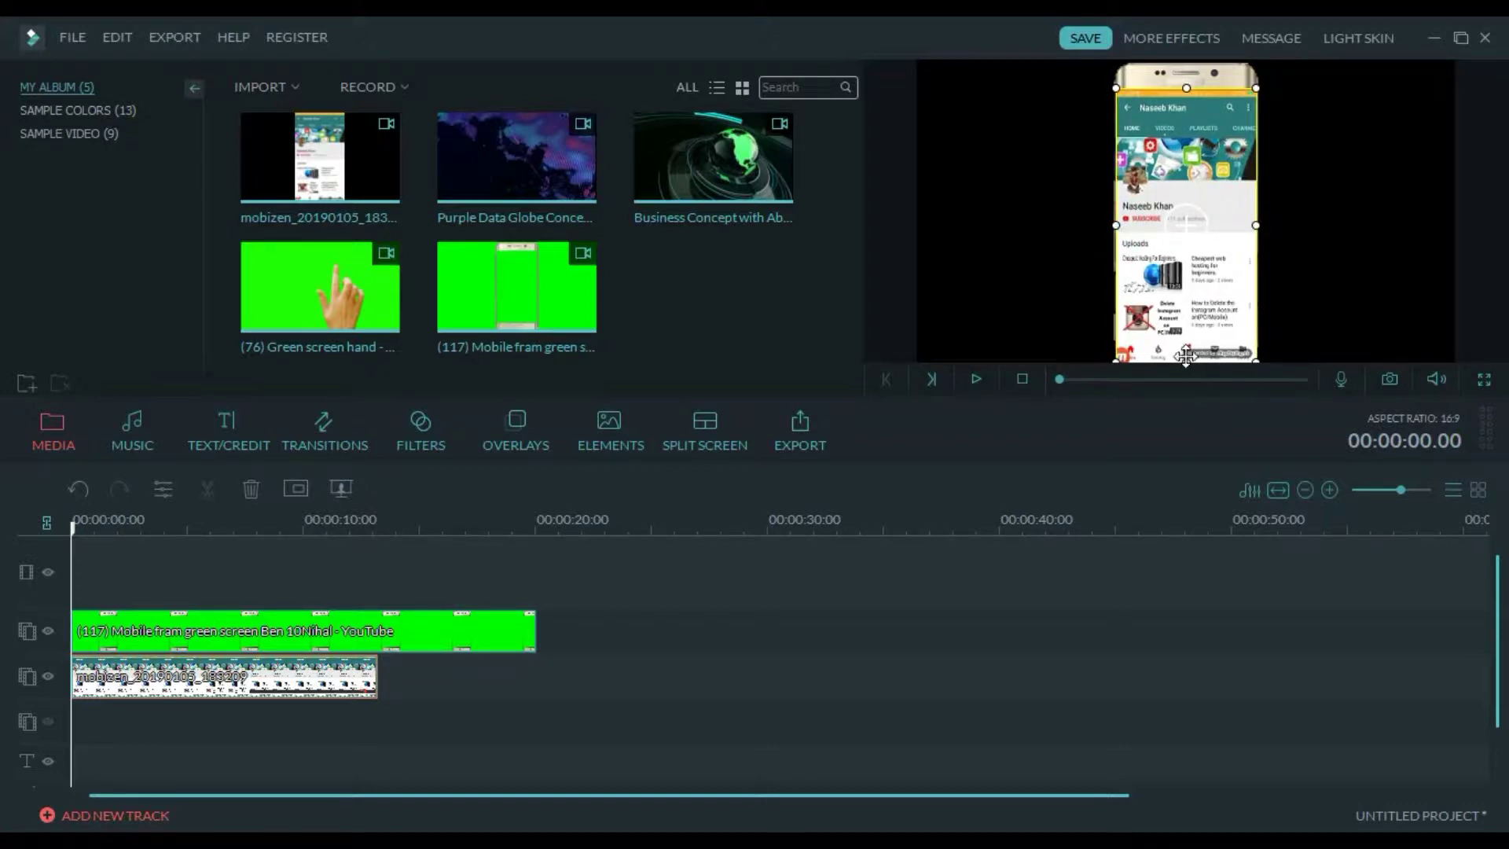
left_click(1186, 361)
left_click_drag(1186, 361, 1185, 332)
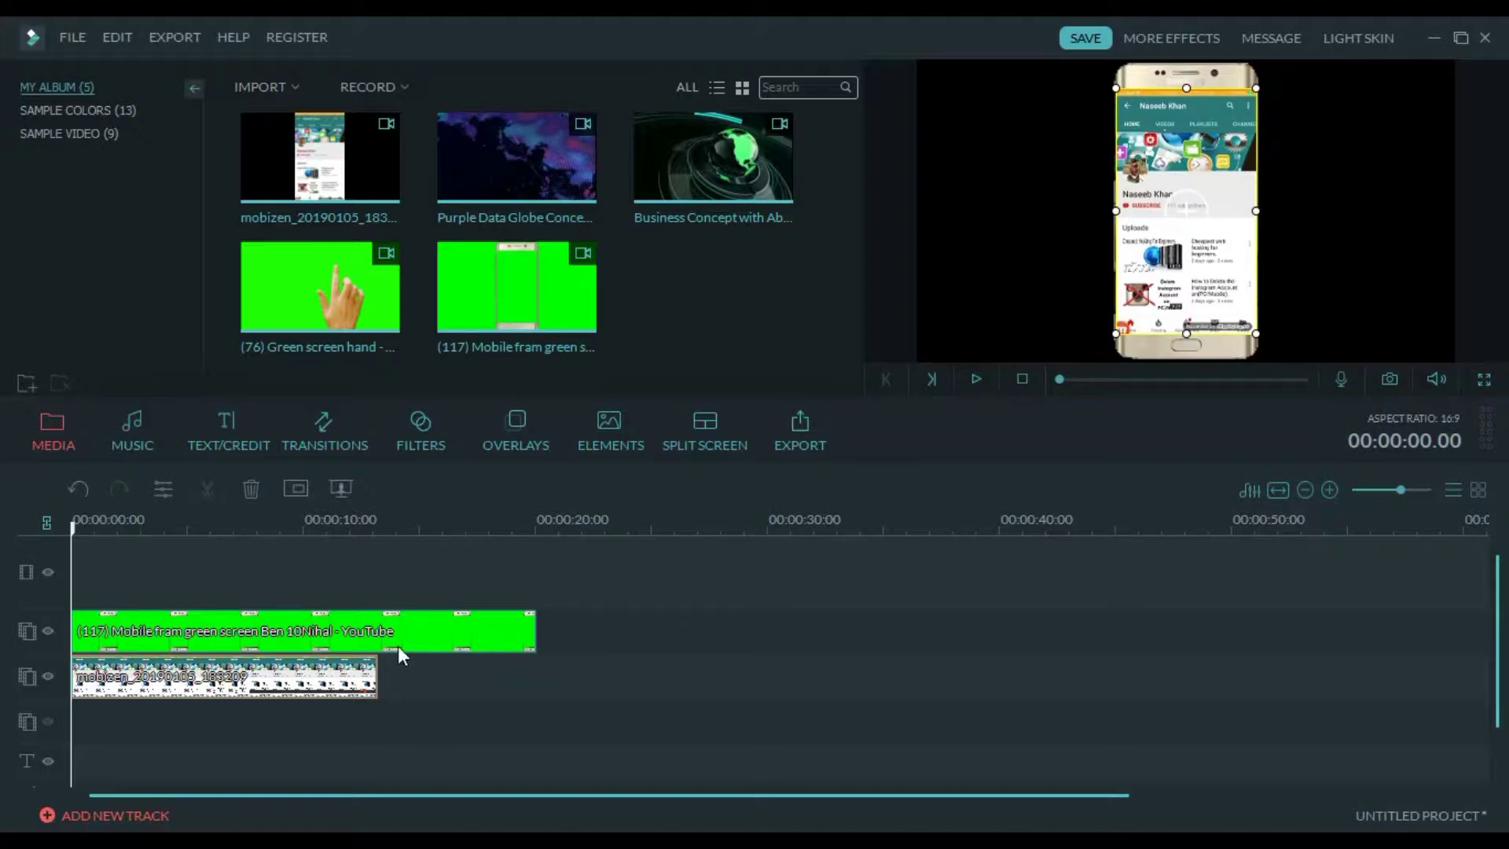
Play the timeline from the start to check the screen recording inside the phone frame
left_click(350, 643)
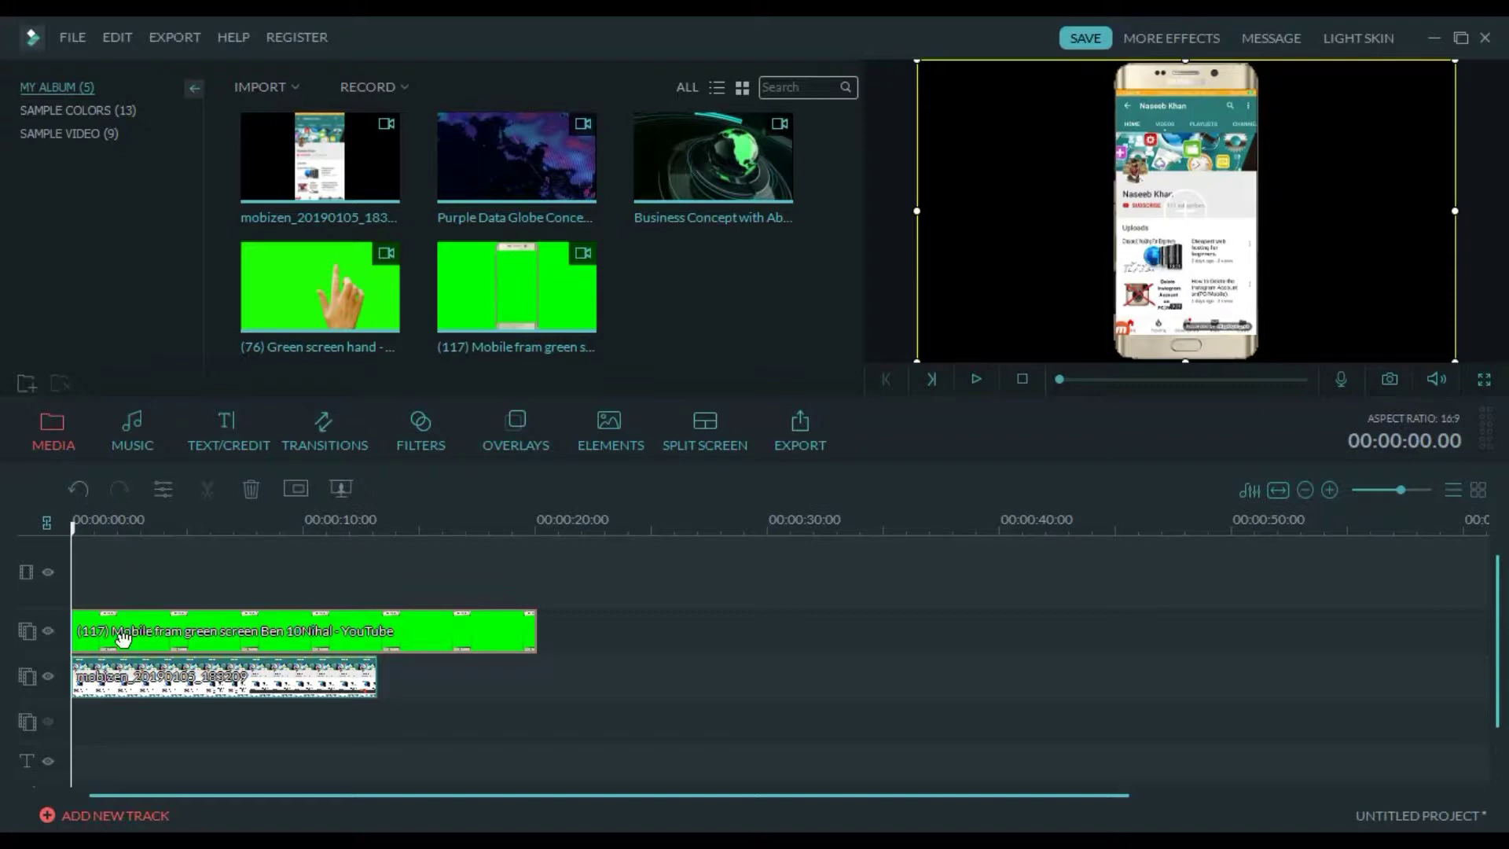
key("space")
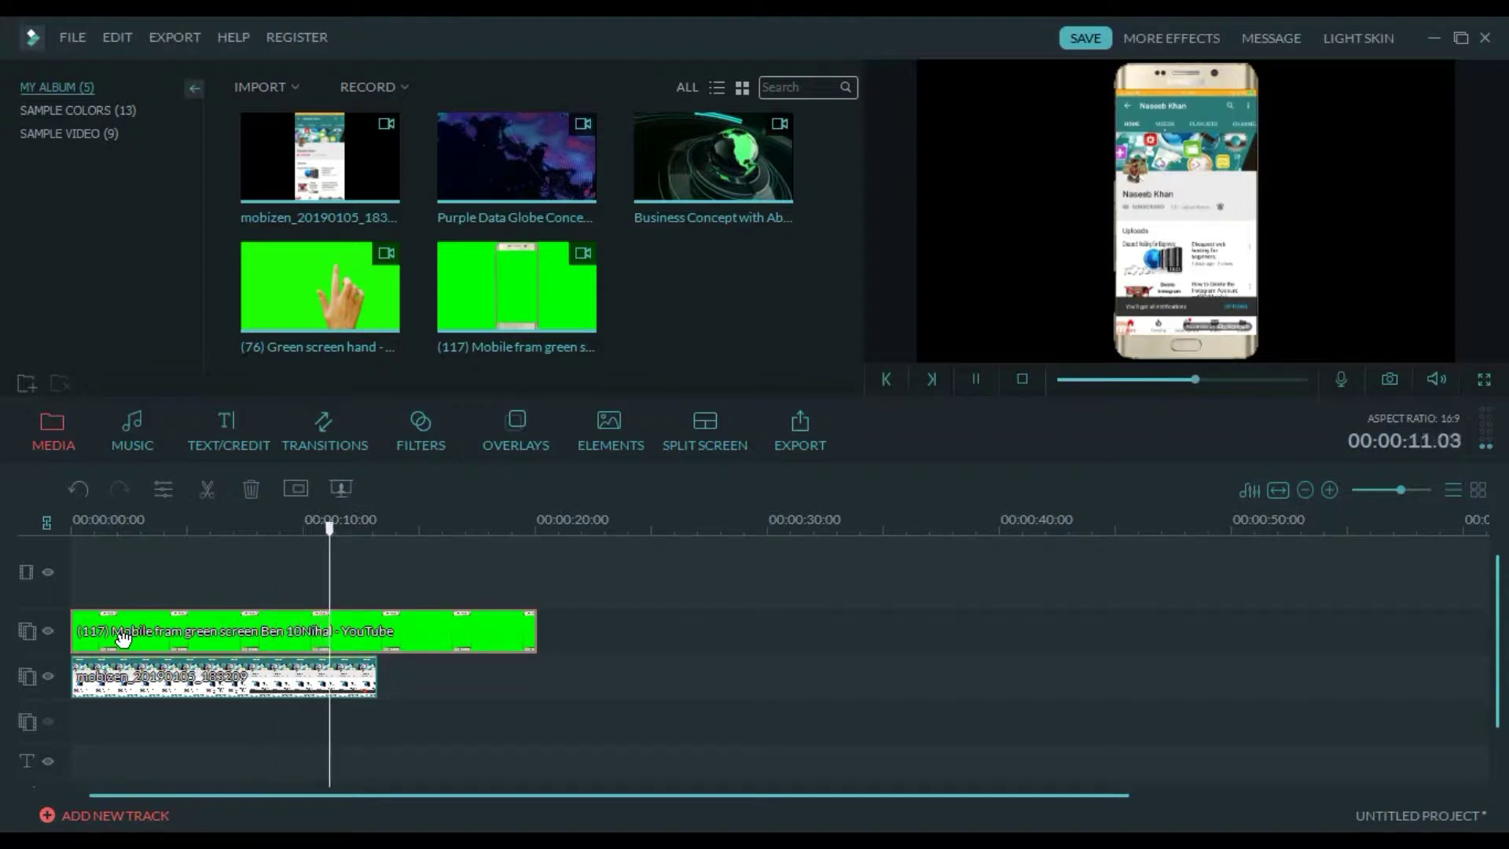
left_click(122, 638)
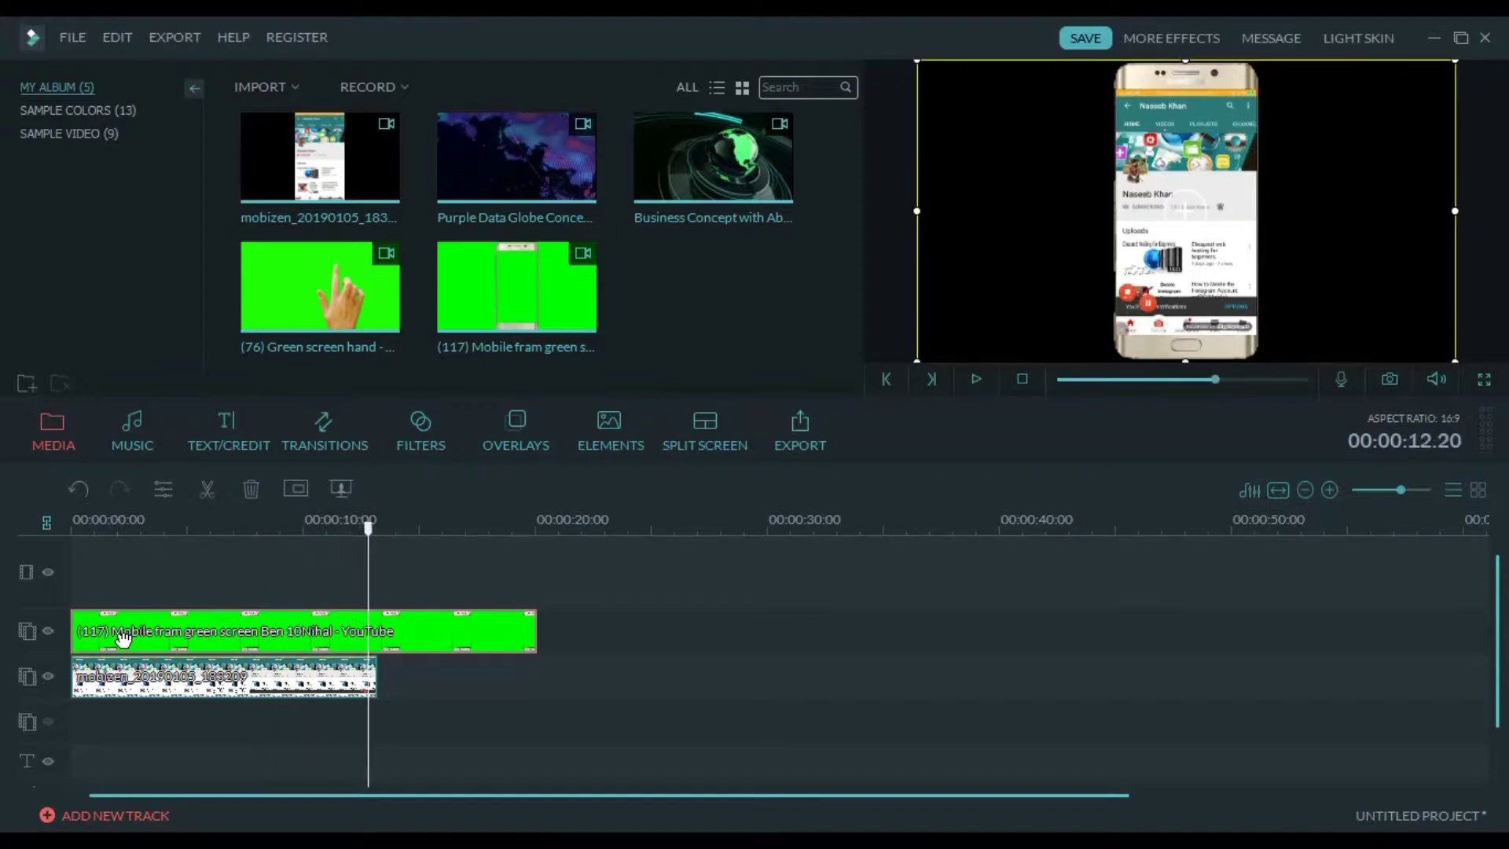
Preview the "(76) Green screen hand" clip and place it on the third overlay track at the start of the timeline
left_click(366, 272)
double_click(366, 272)
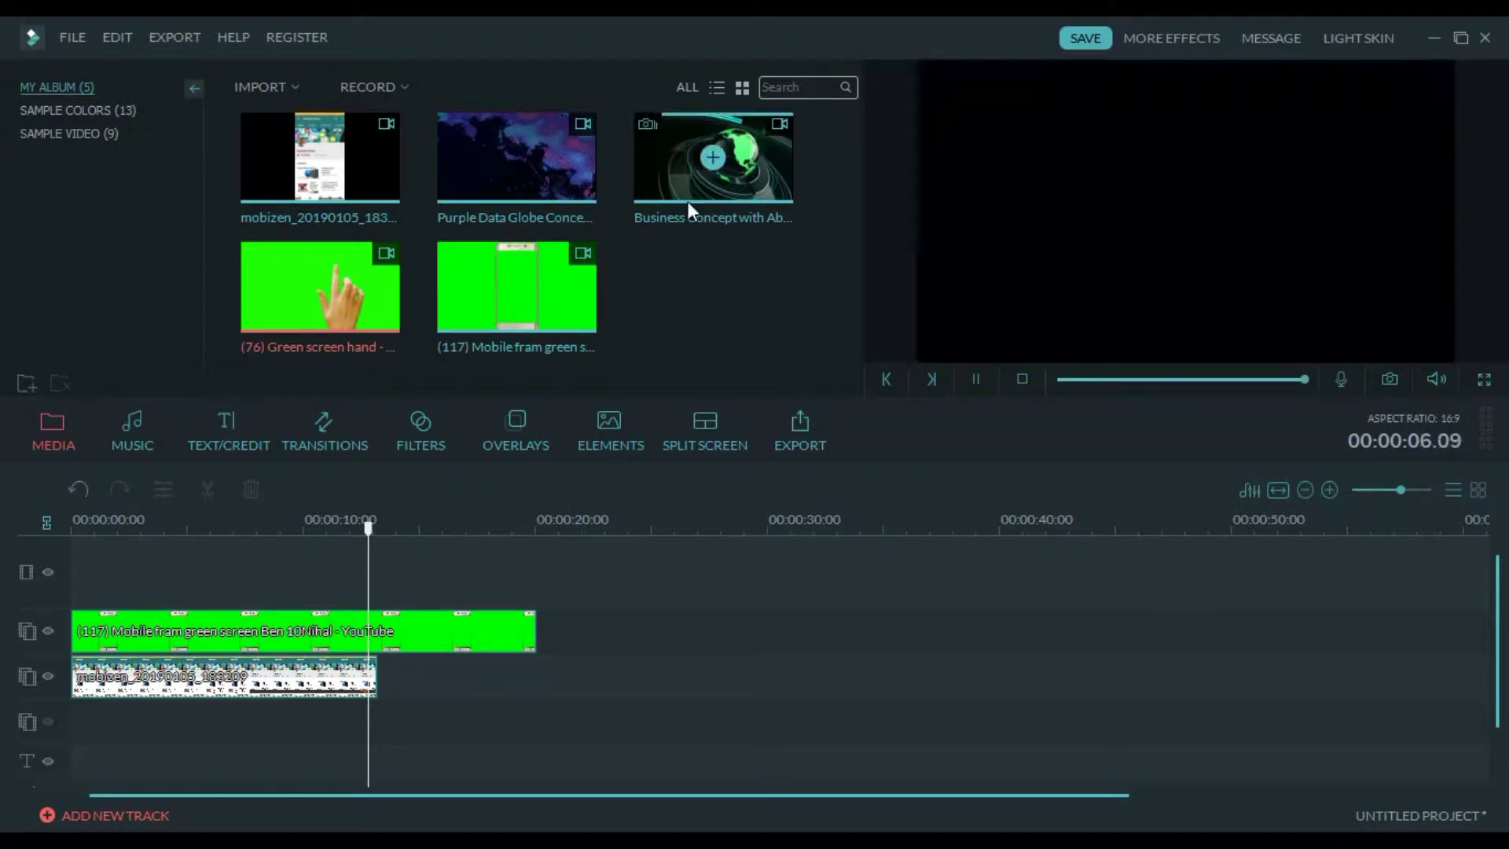
left_click_drag(363, 307, 77, 715)
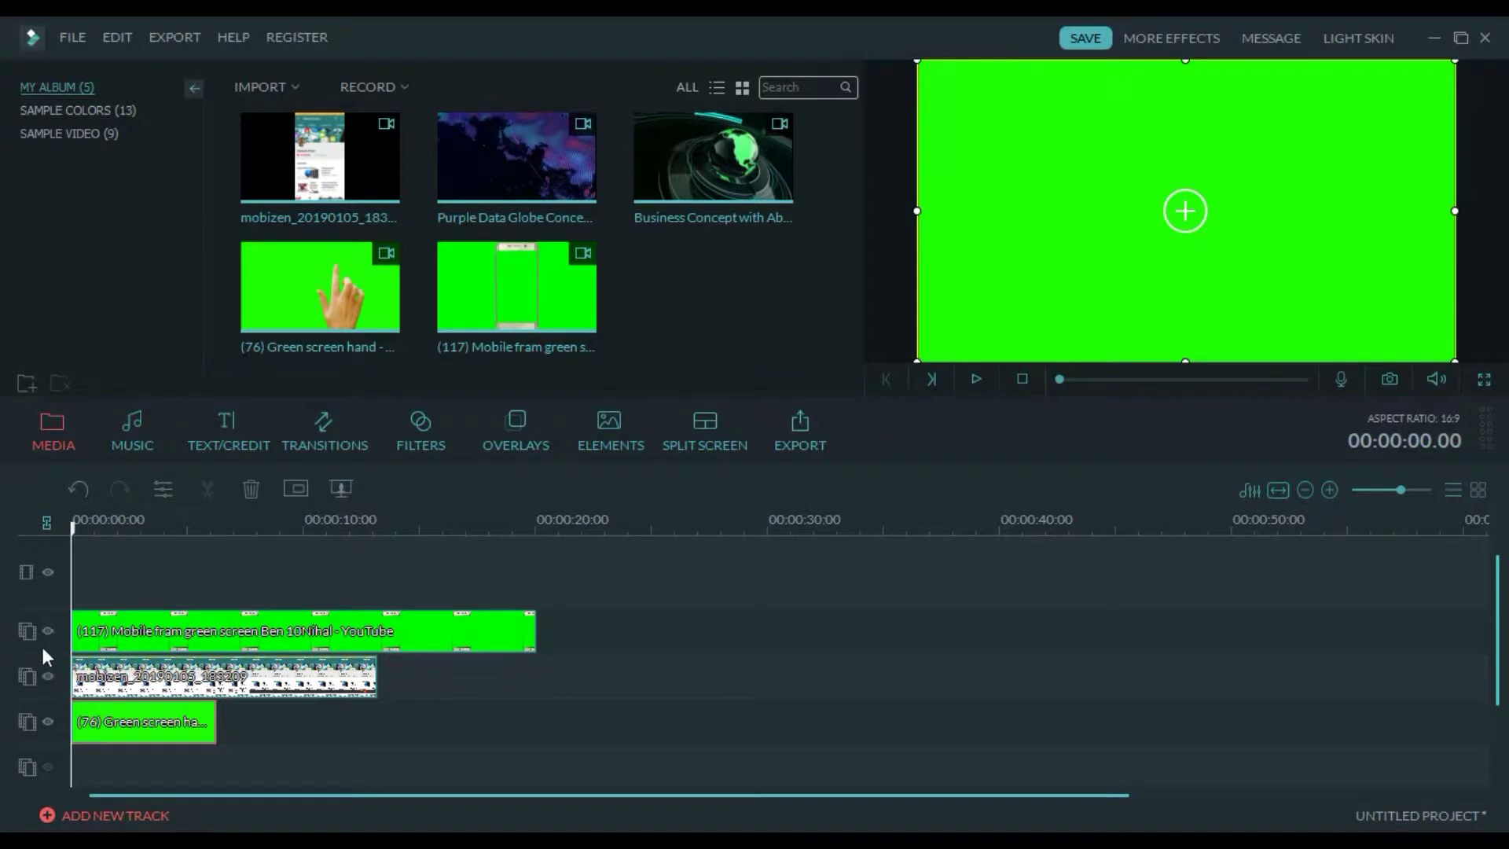
left_click(48, 720)
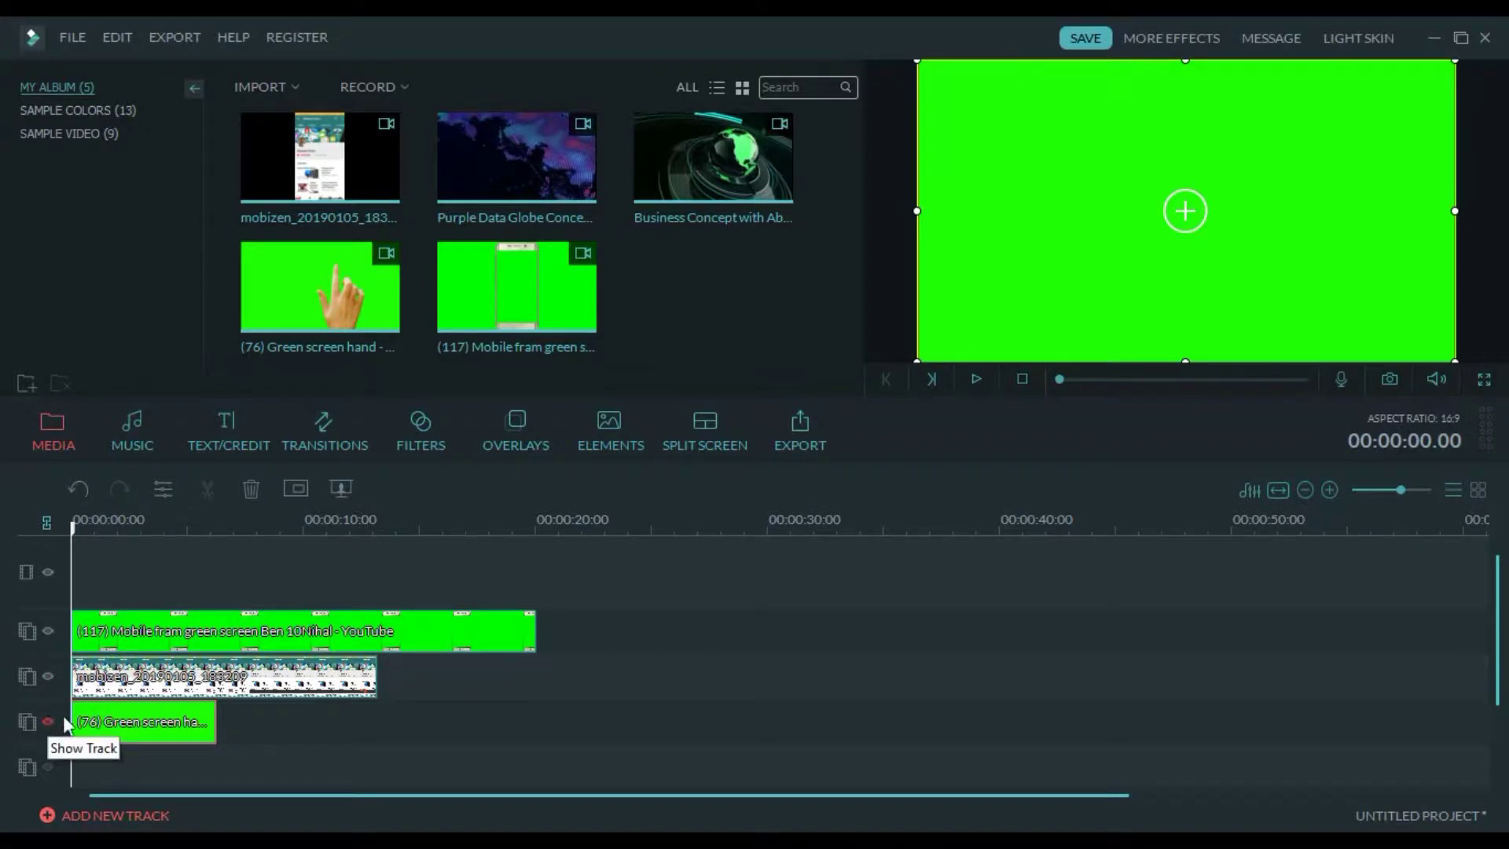
Apply the green screen chroma key to the hand clip, making its green transparent with intensity level 100
right_click(169, 741)
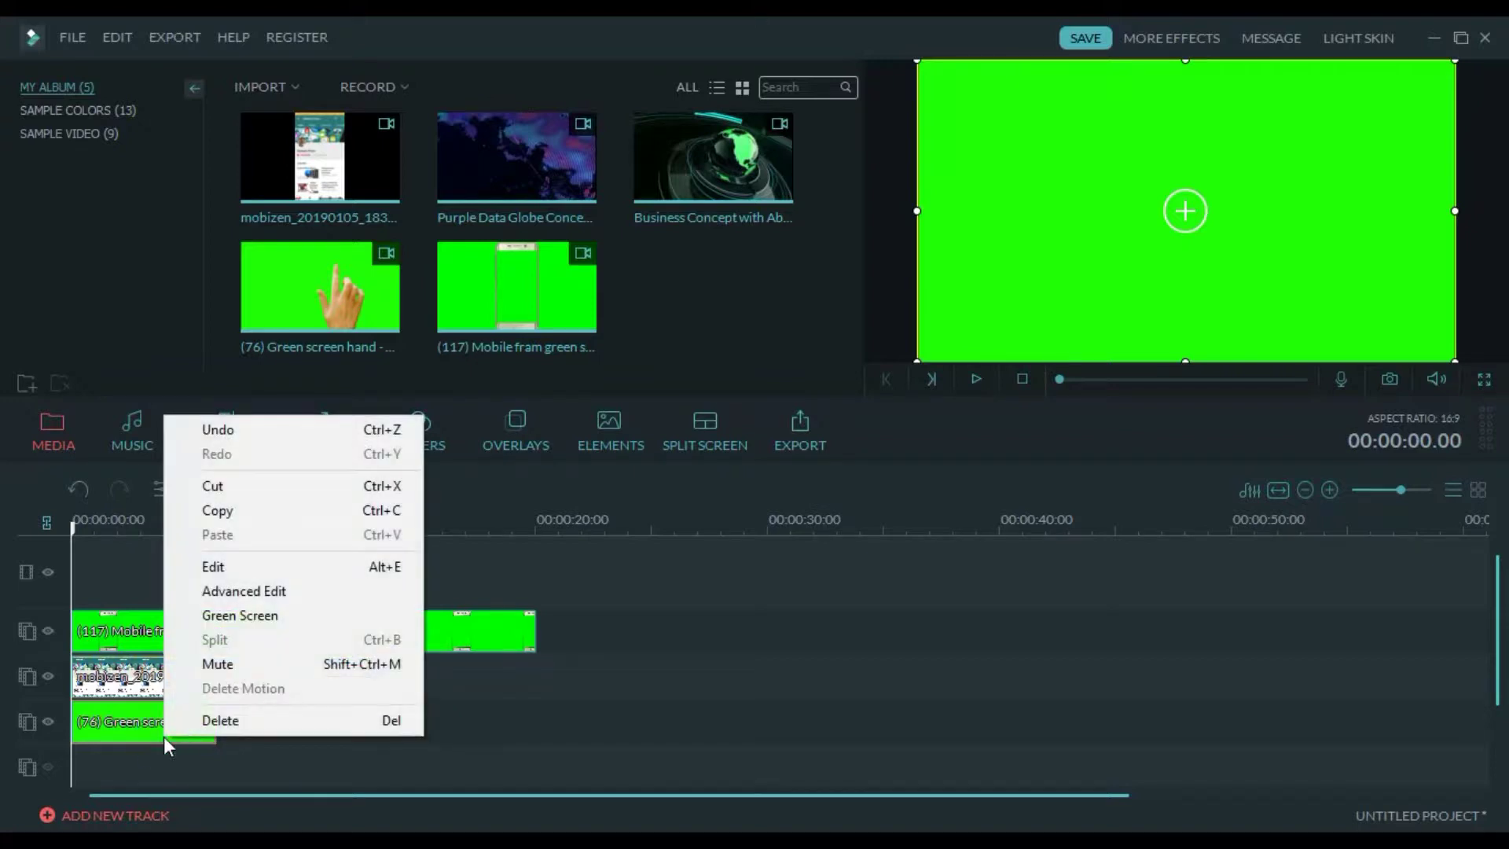
left_click(239, 615)
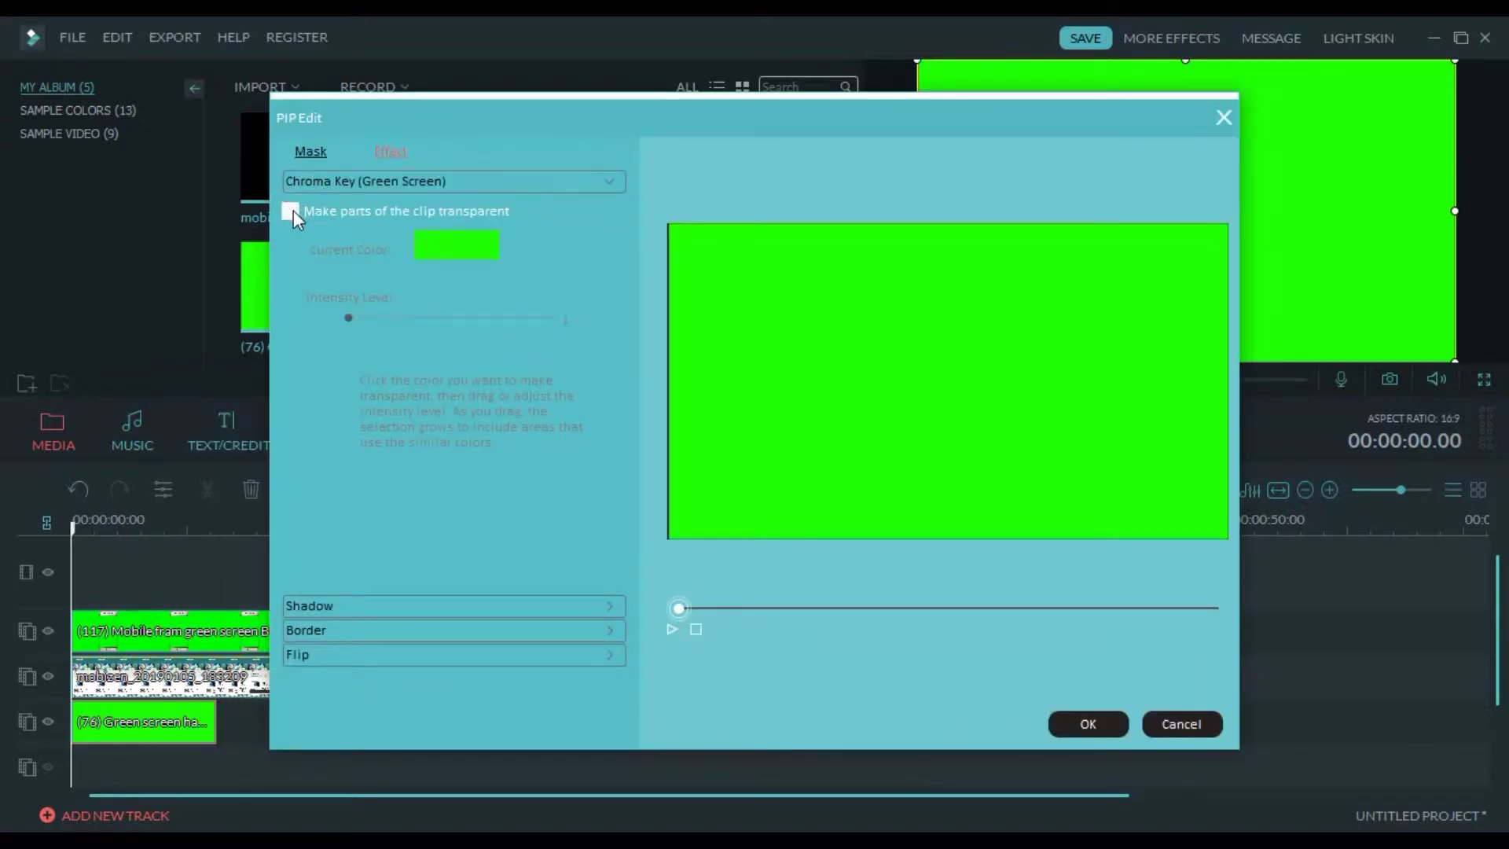
left_click(290, 211)
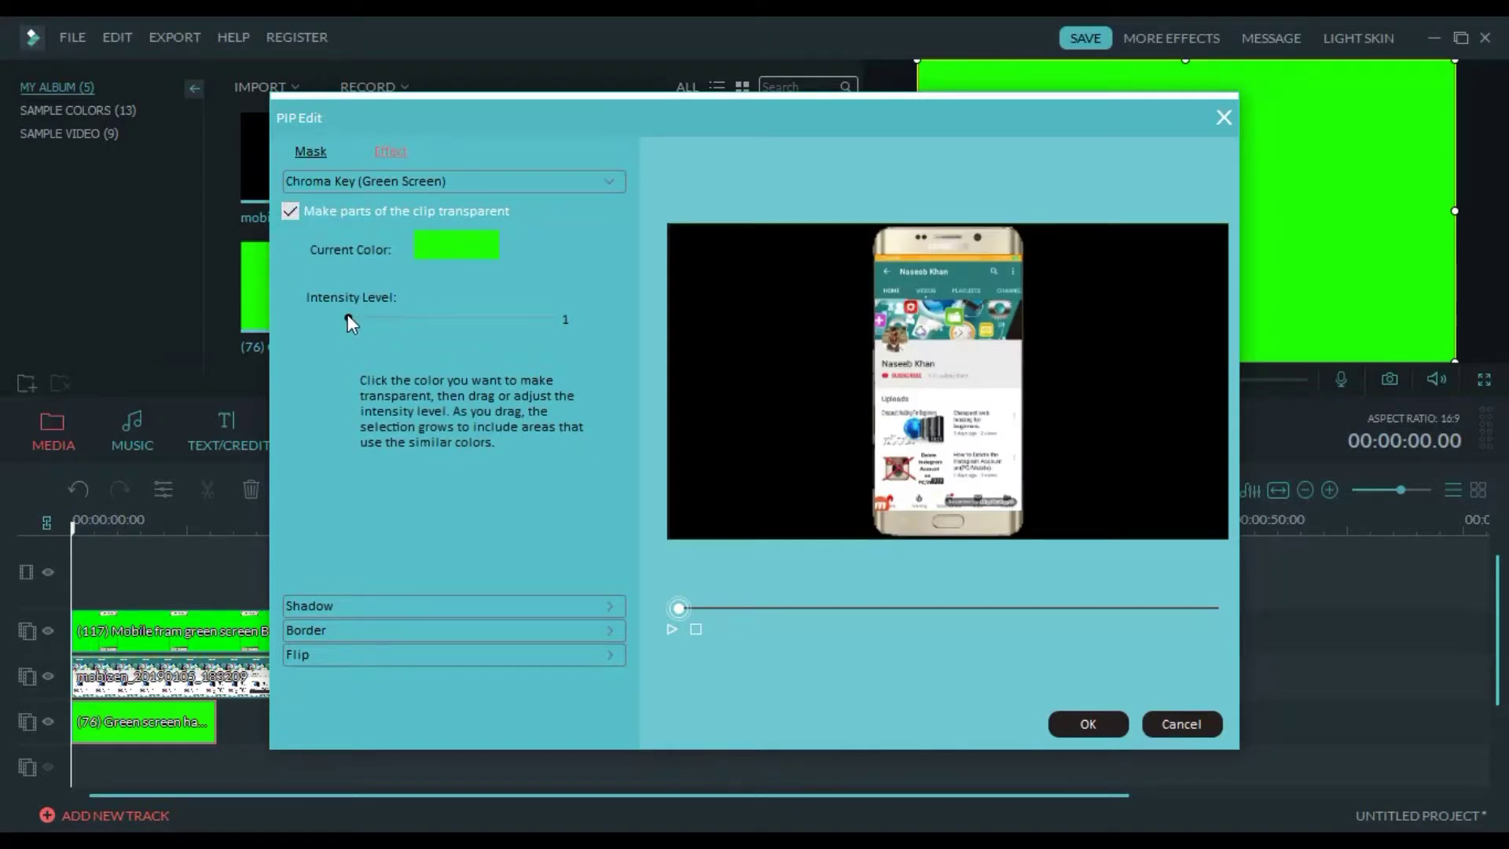
left_click_drag(347, 314, 561, 302)
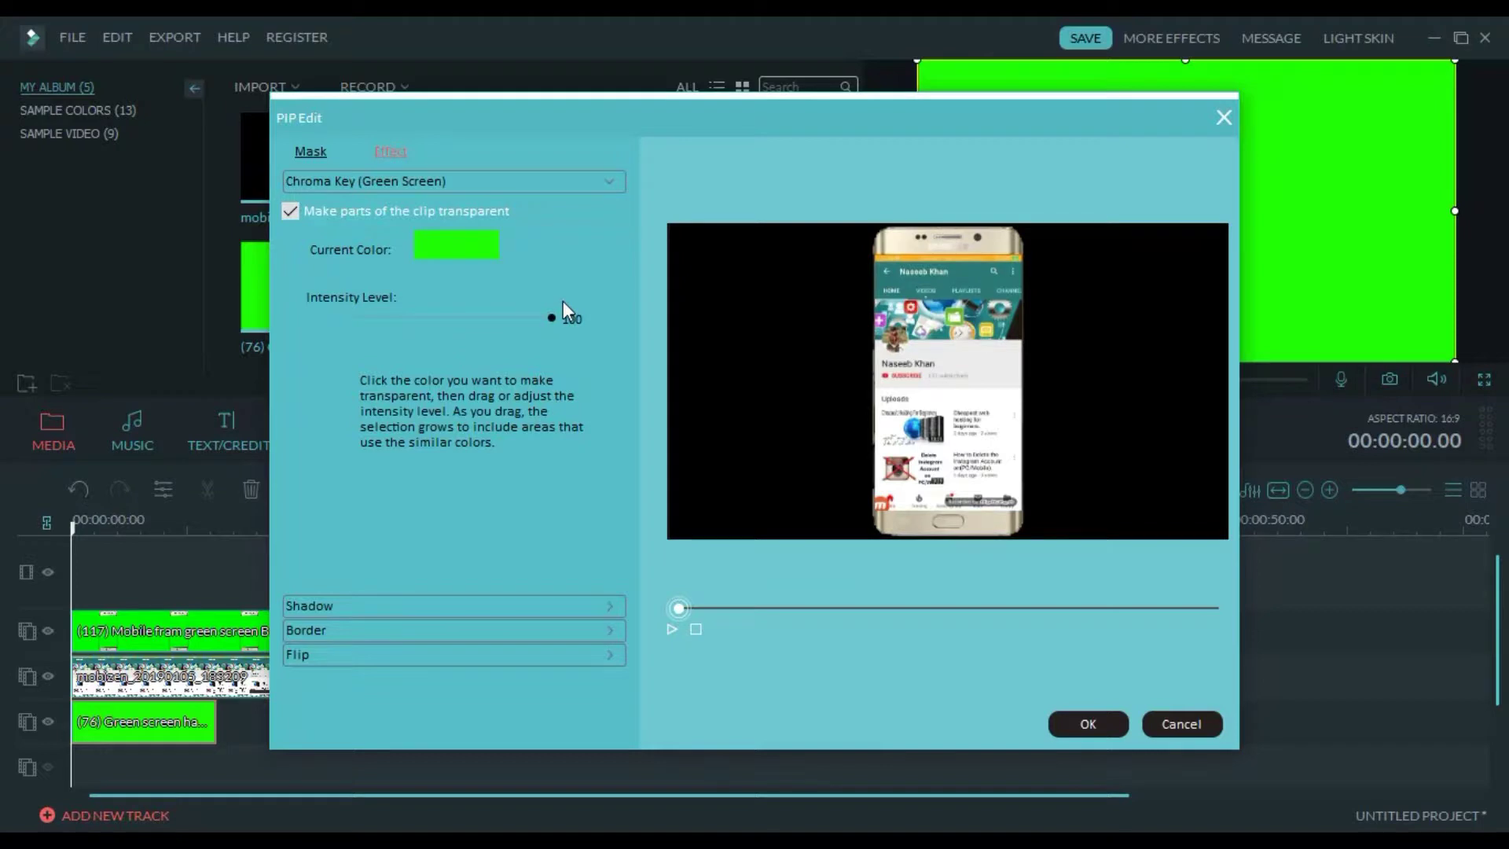
left_click(1088, 724)
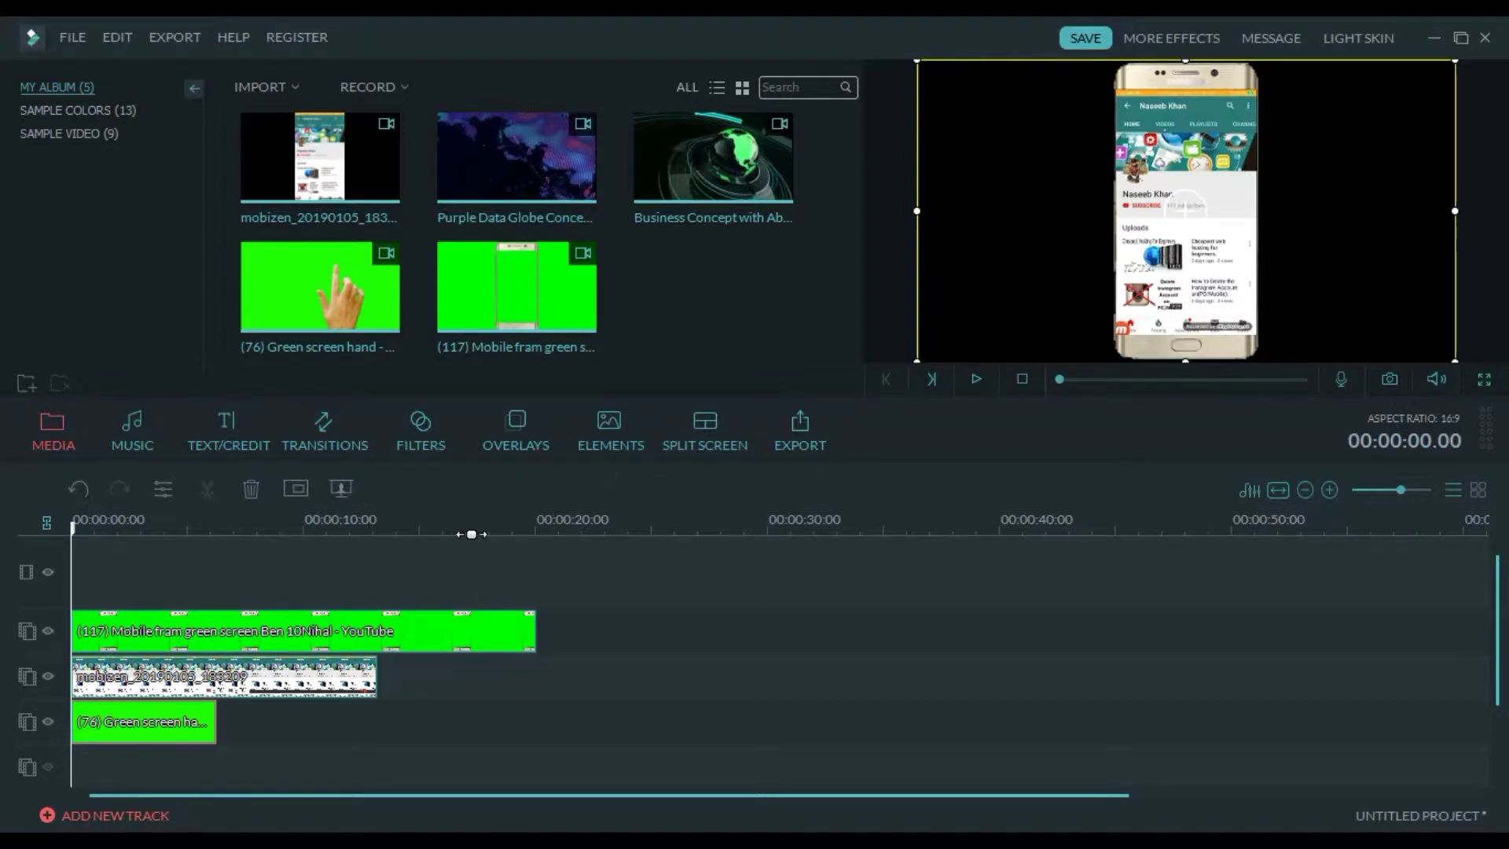
Play the timeline and pause where the hand appears over the phone to check the composite
key("space")
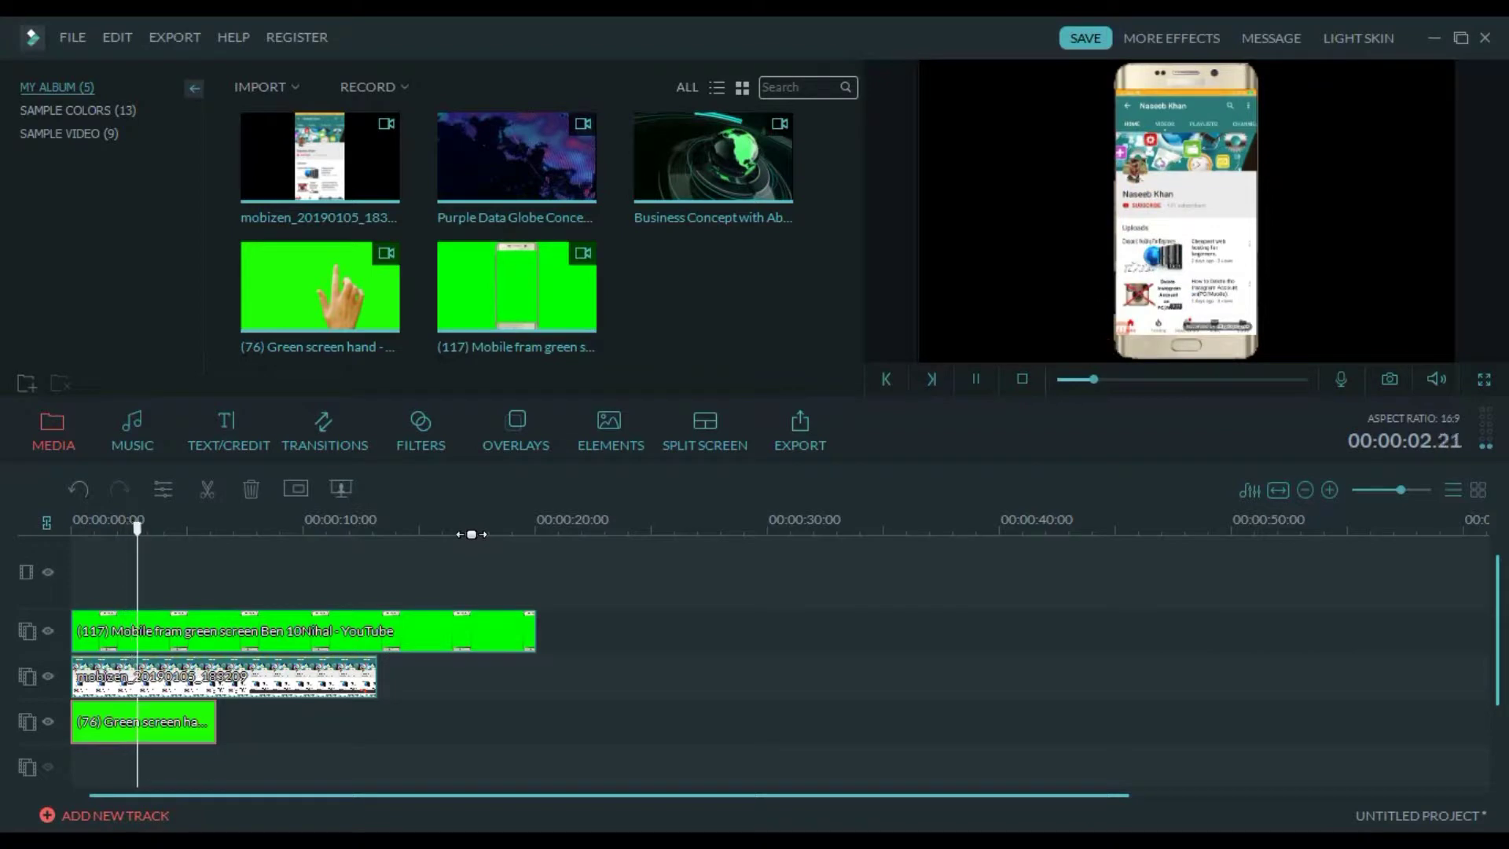
key("space")
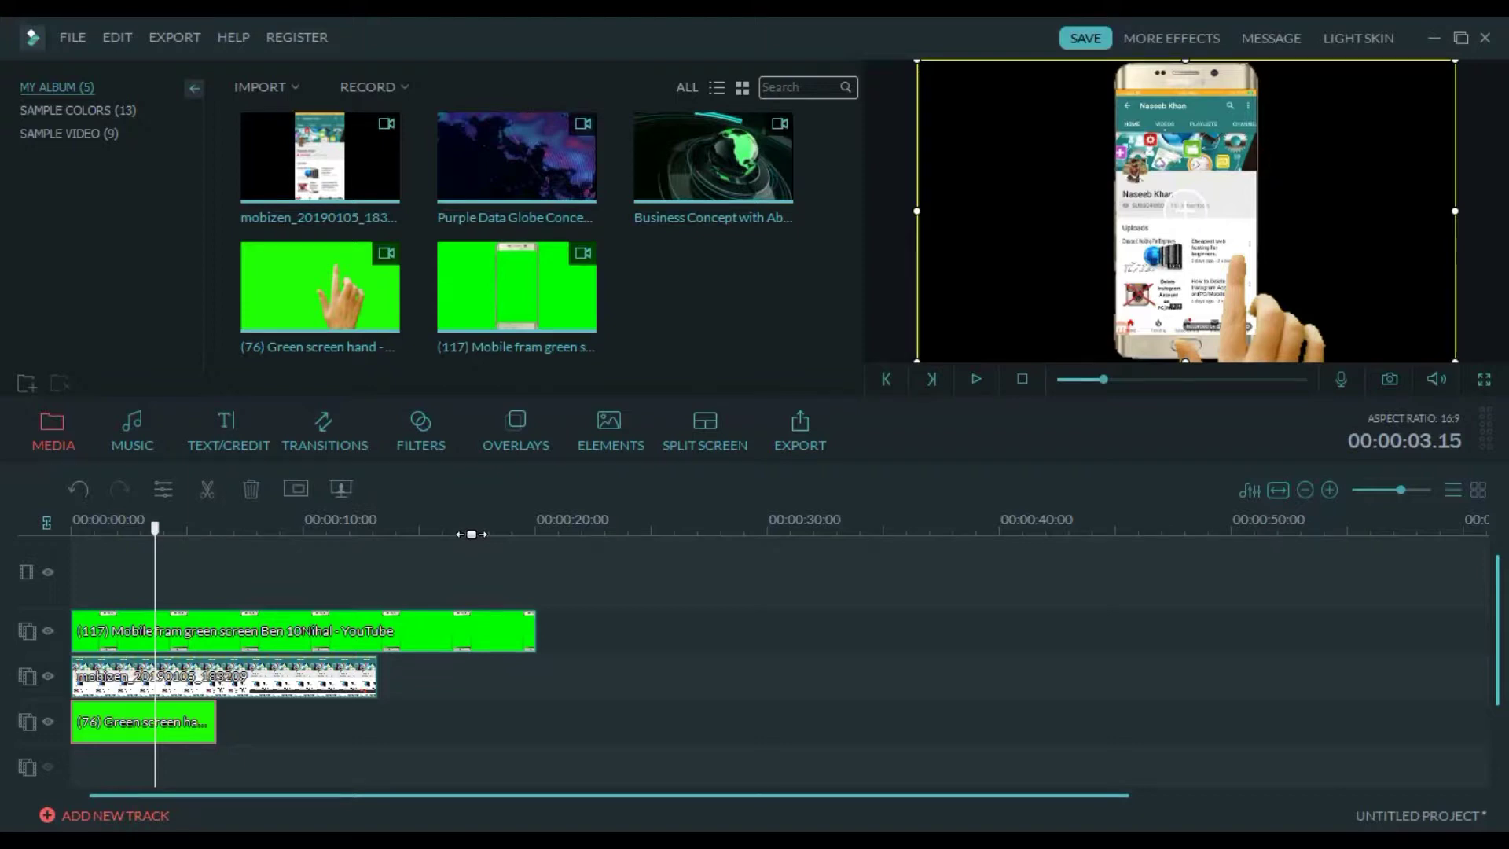
Play from the start to find where the hand leaves, split the hand clip at 00:00:03.05 and delete the part after it
left_click_drag(156, 529, 67, 540)
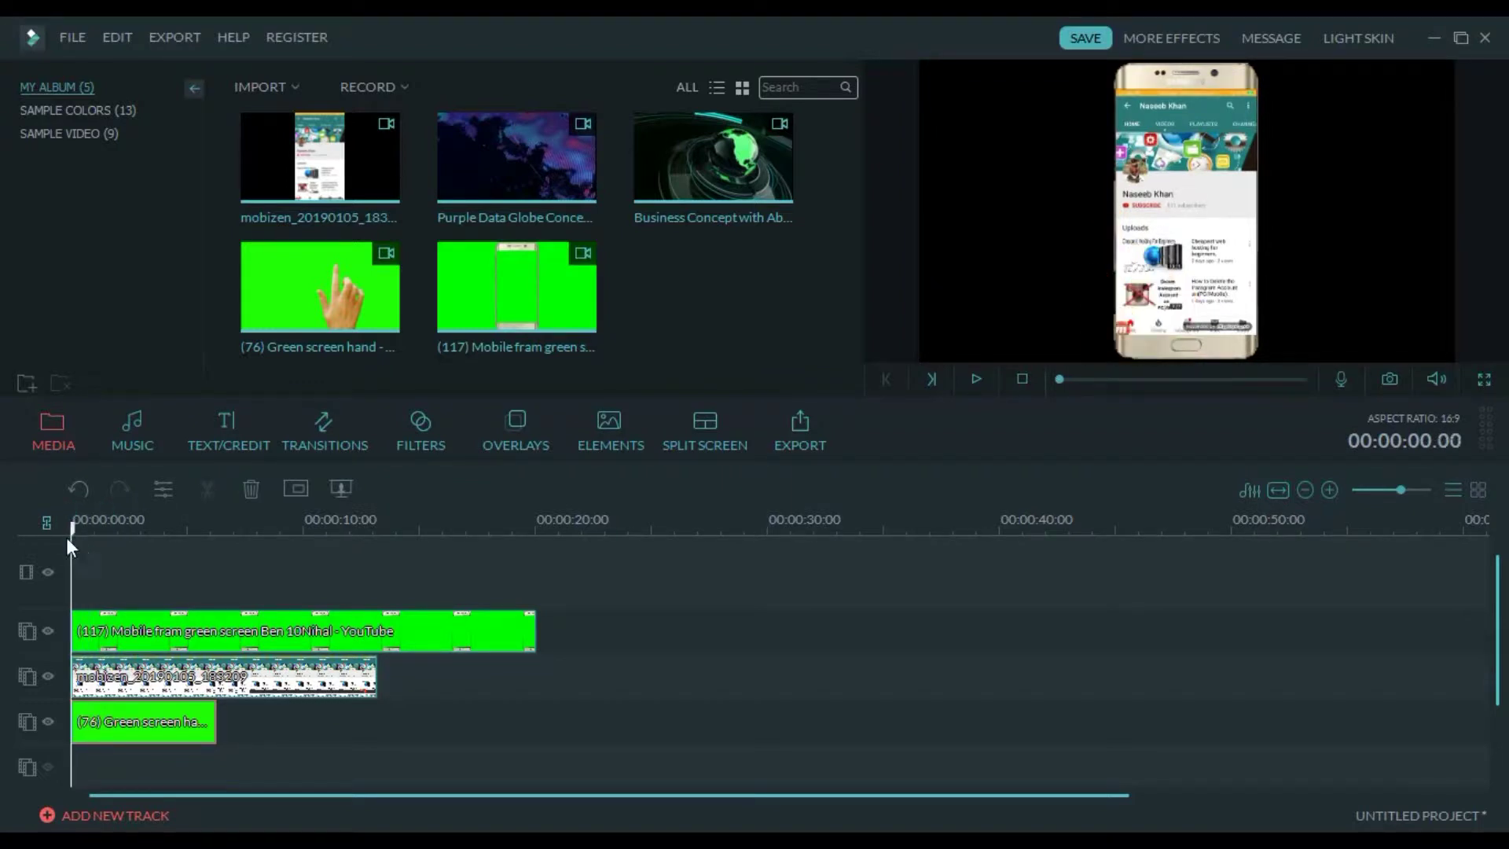
key("space")
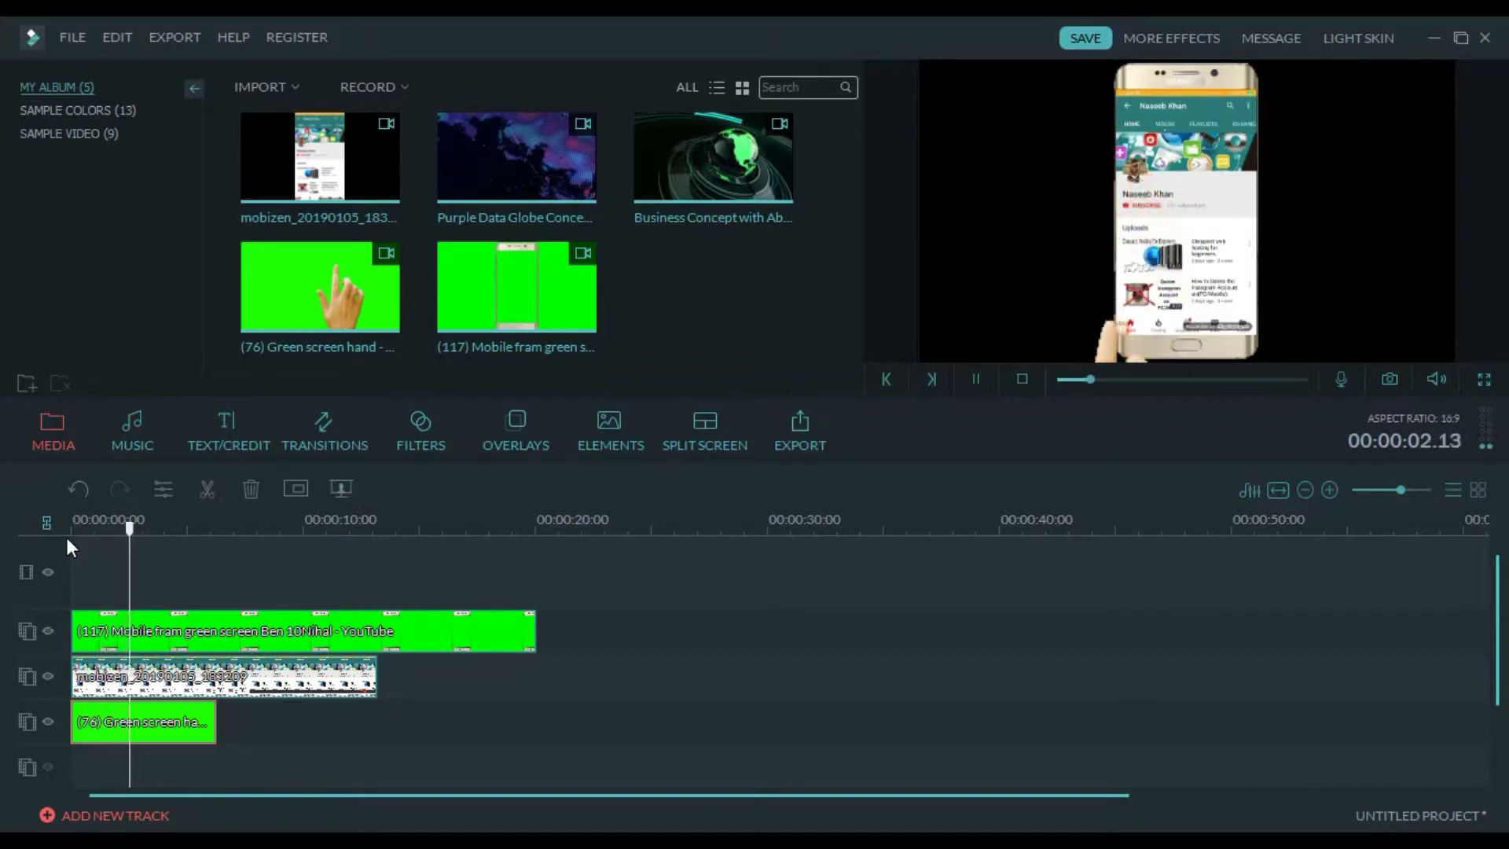
key("space")
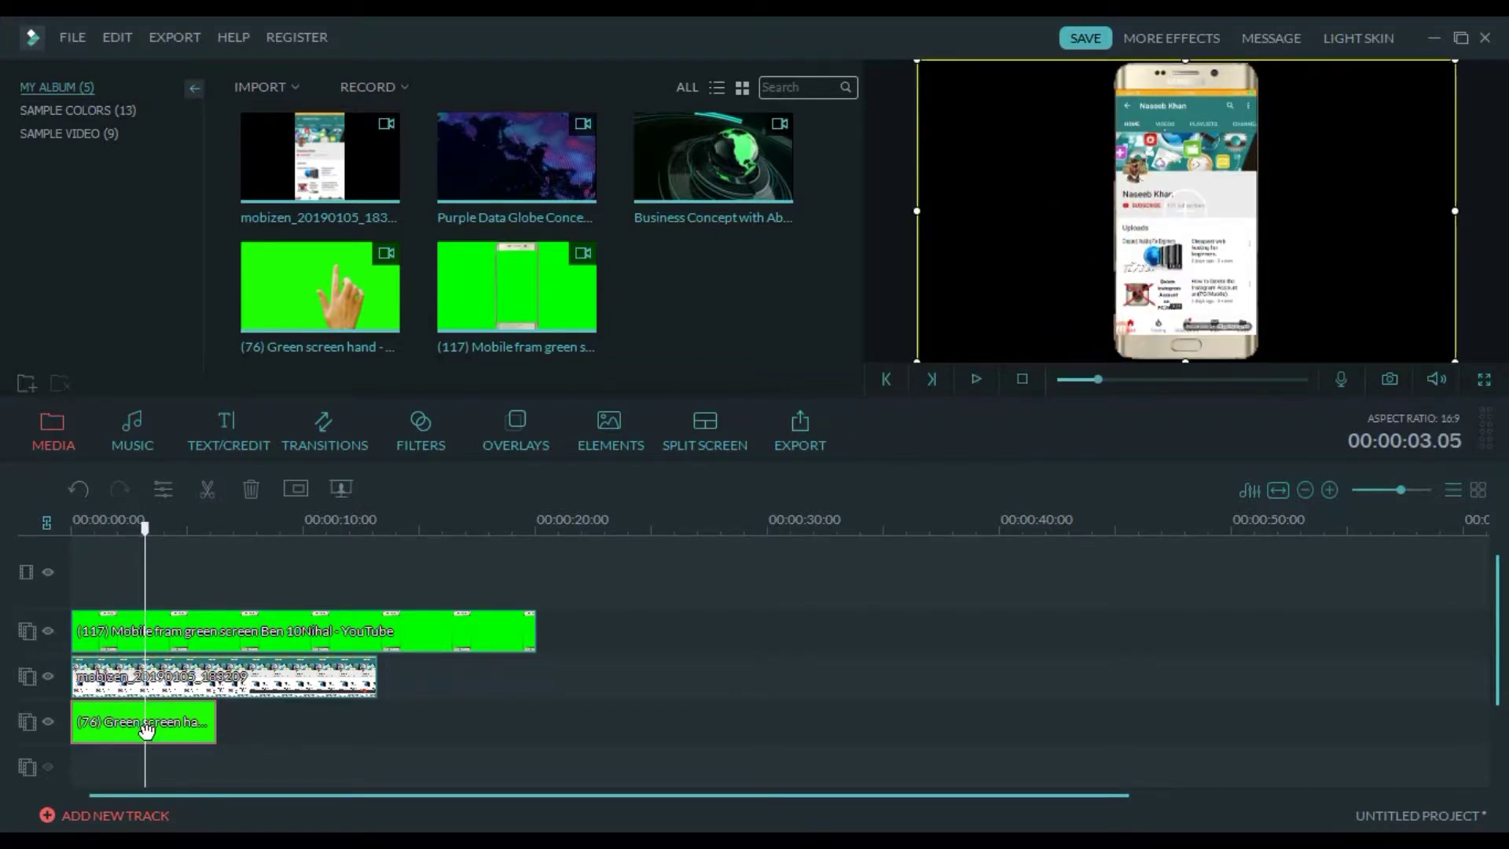
key("ctrl+b")
right_click(169, 731)
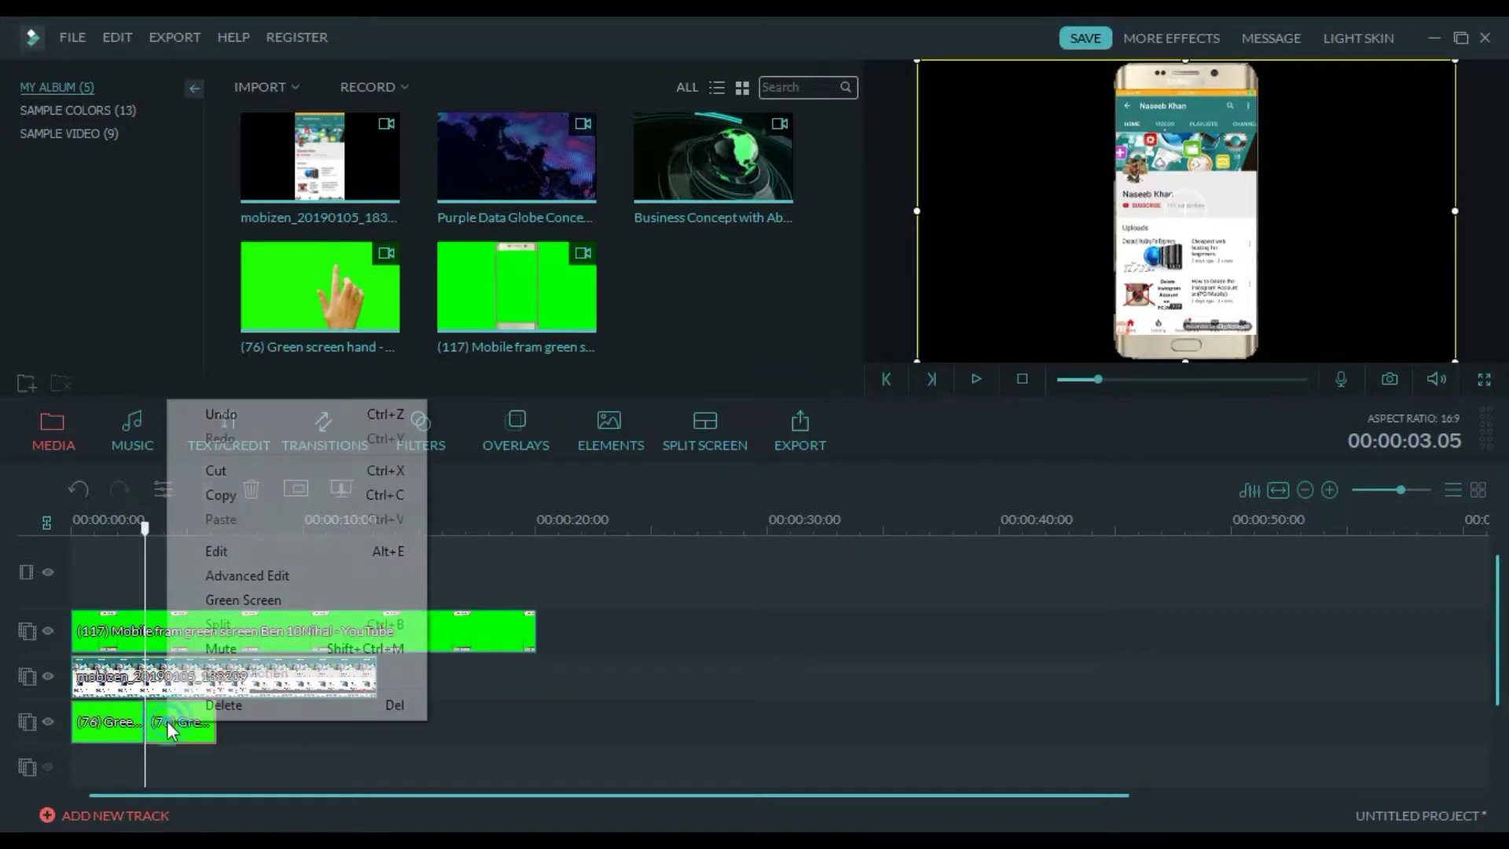
left_click(198, 706)
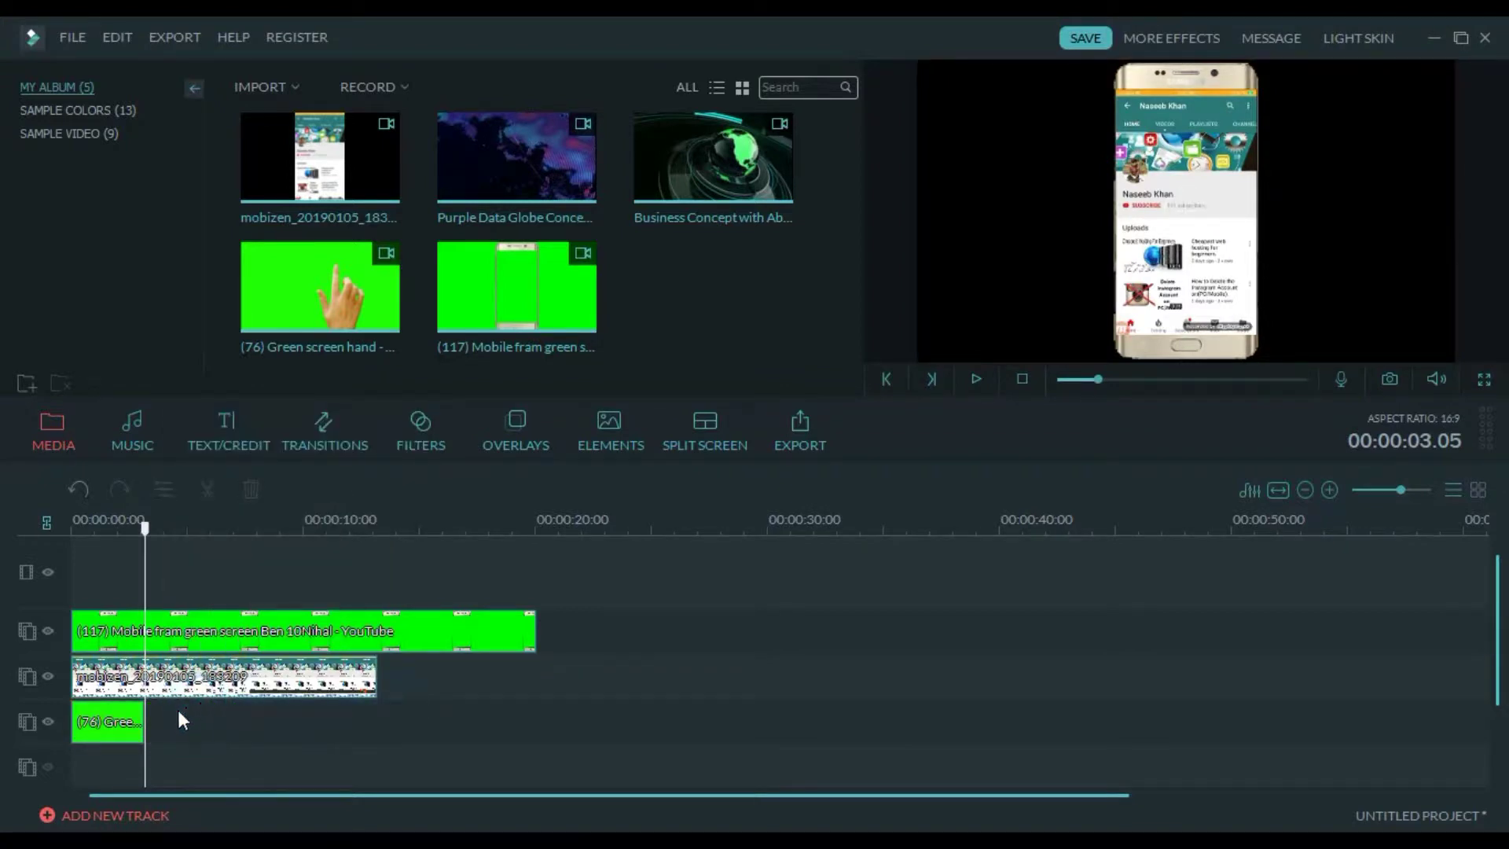
Scale the hand clip down at 00:00:01.13 and reposition it so the fingertip touches the Subscribe button on the phone screen
left_click(122, 728)
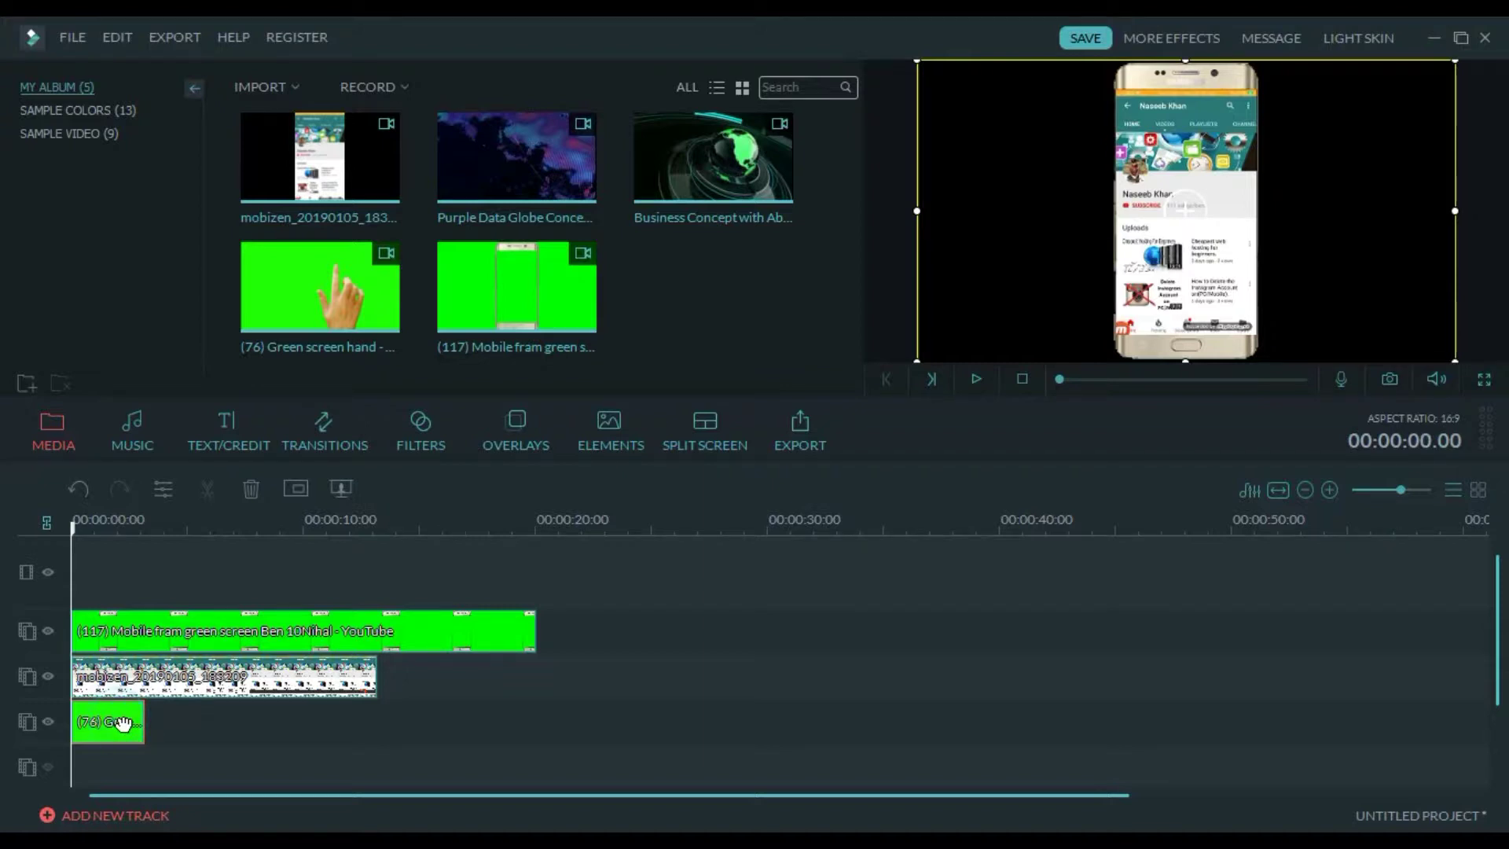
key("space")
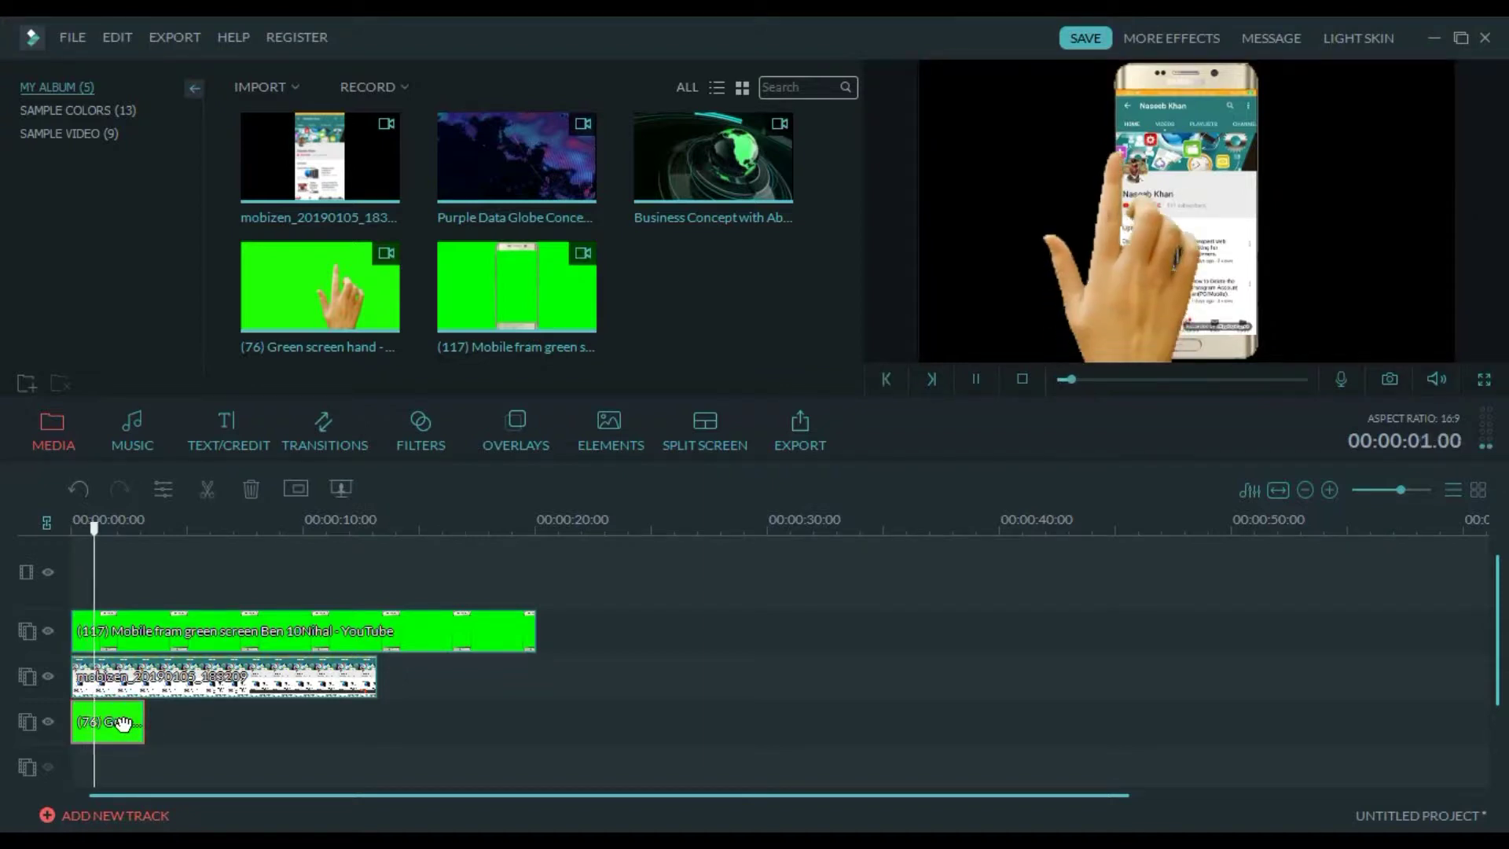
key("space")
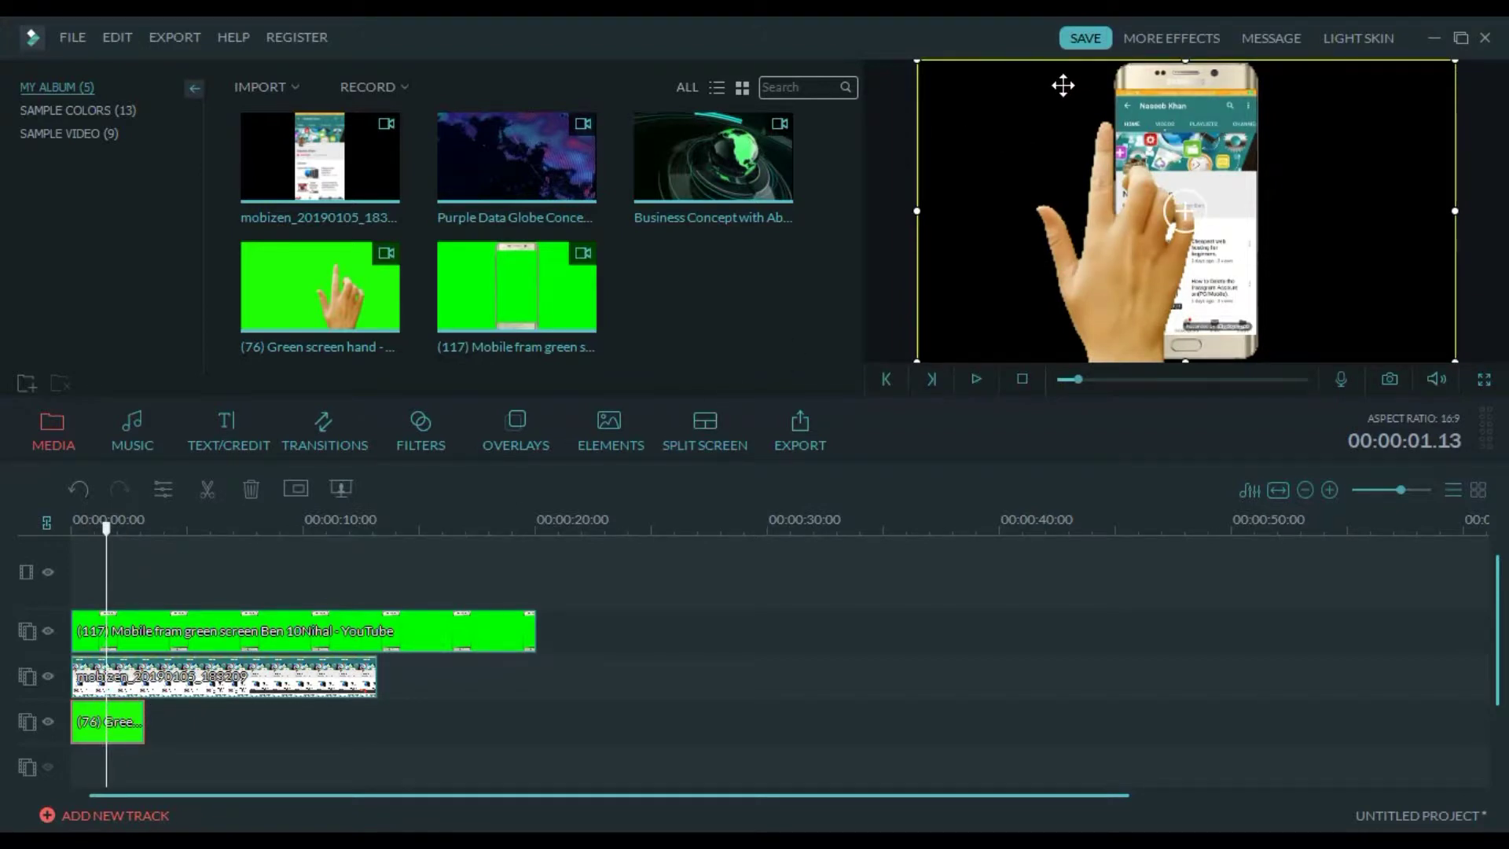
left_click_drag(1030, 95, 1065, 175)
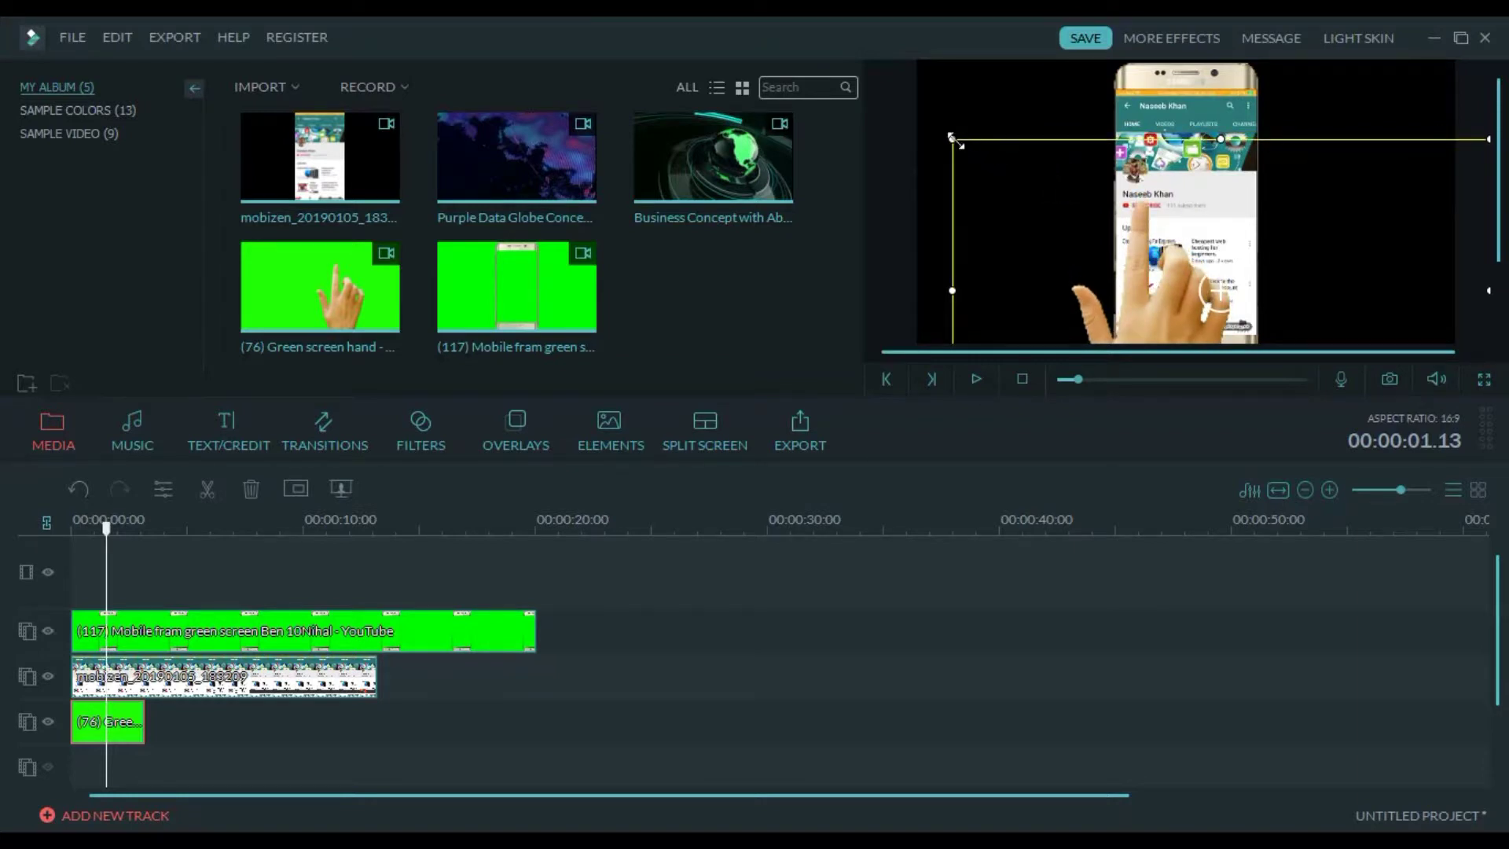
left_click_drag(951, 136, 1011, 195)
left_click_drag(1234, 301, 1161, 242)
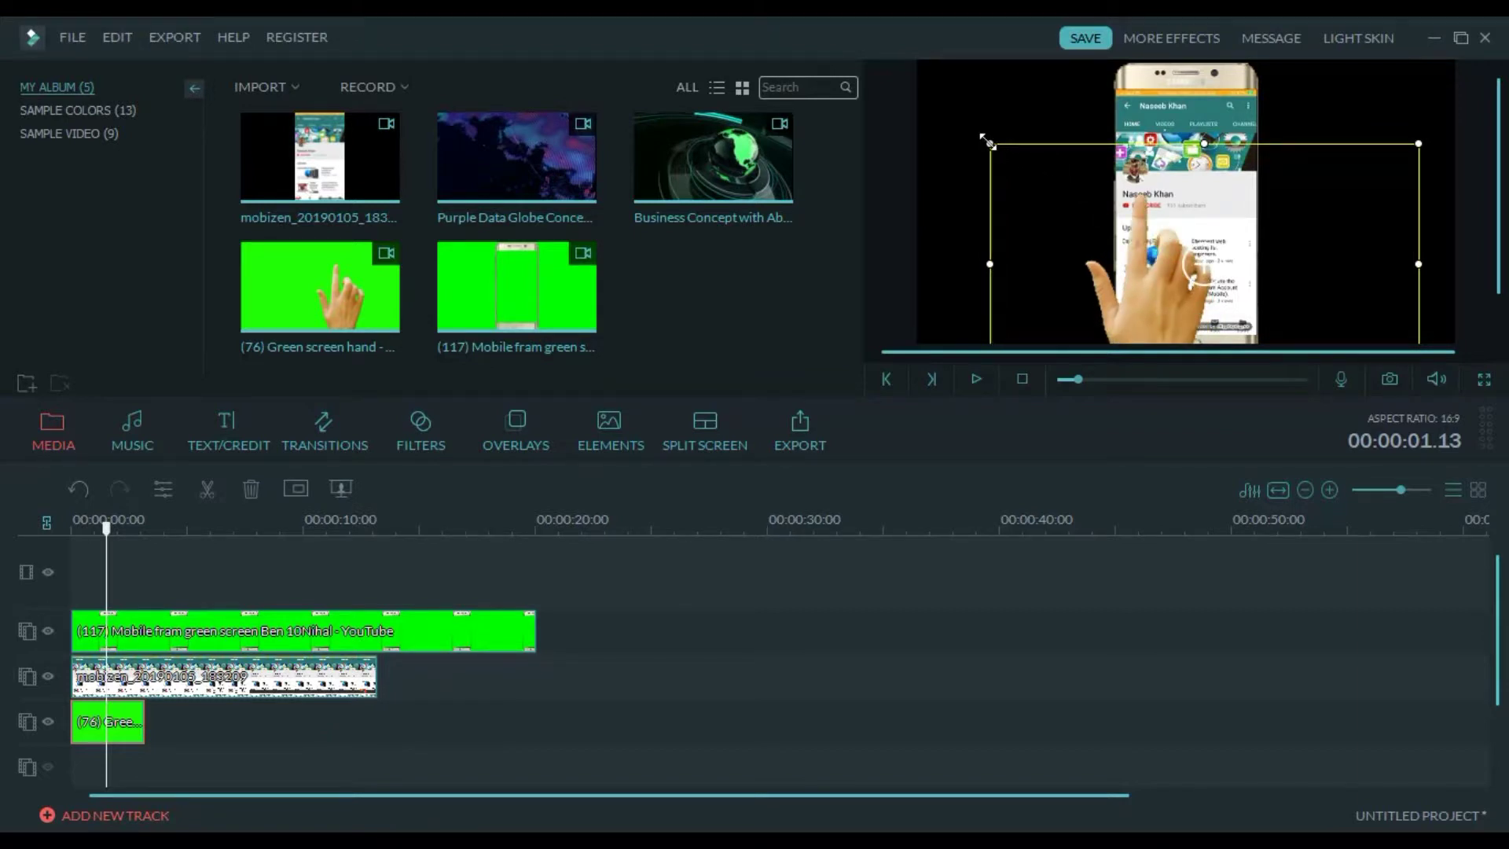
left_click_drag(988, 142, 1012, 156)
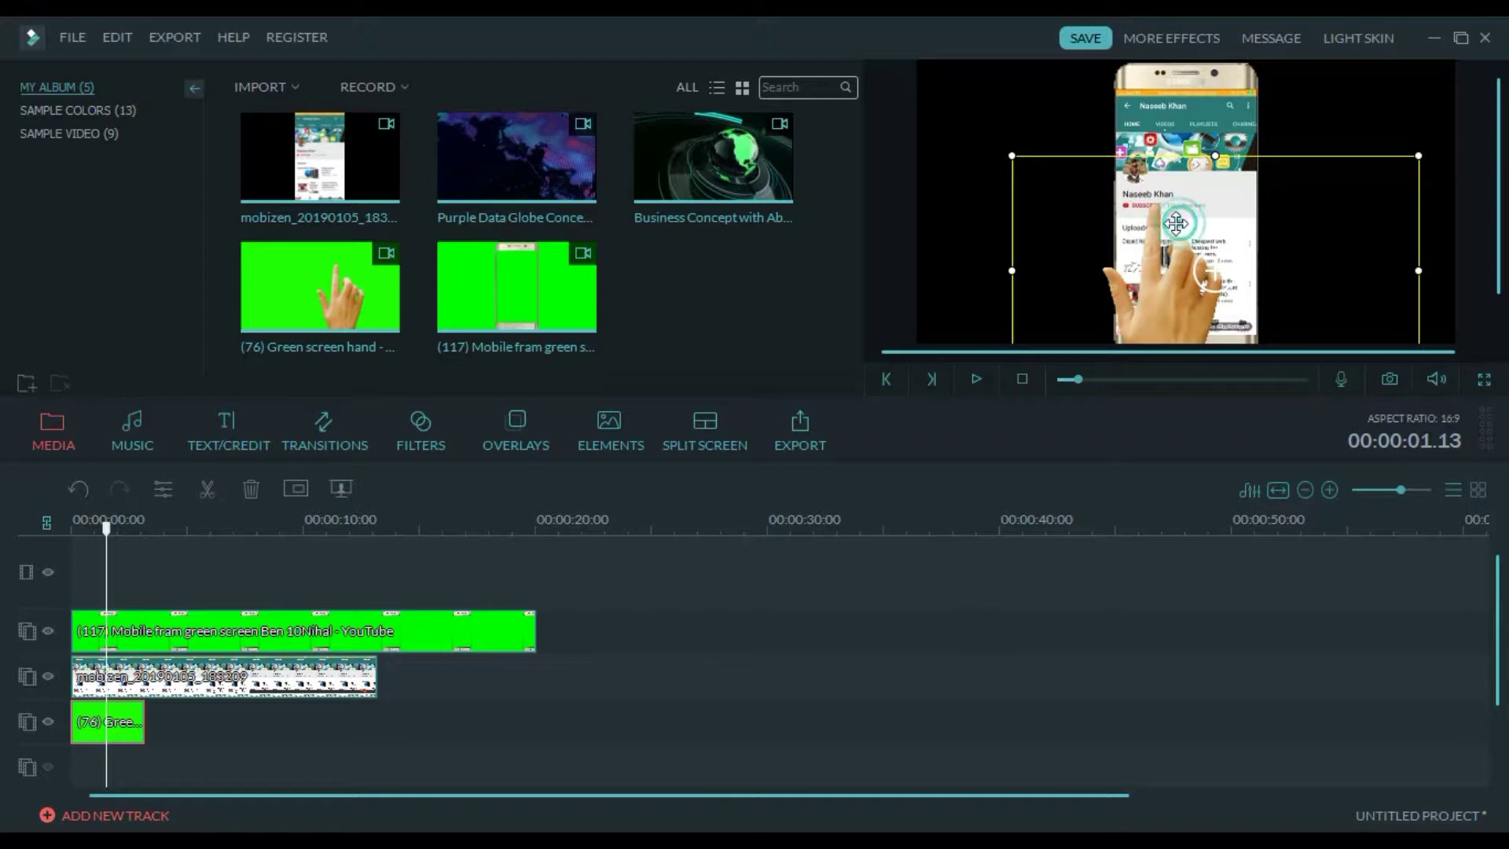
left_click_drag(1177, 224, 1169, 221)
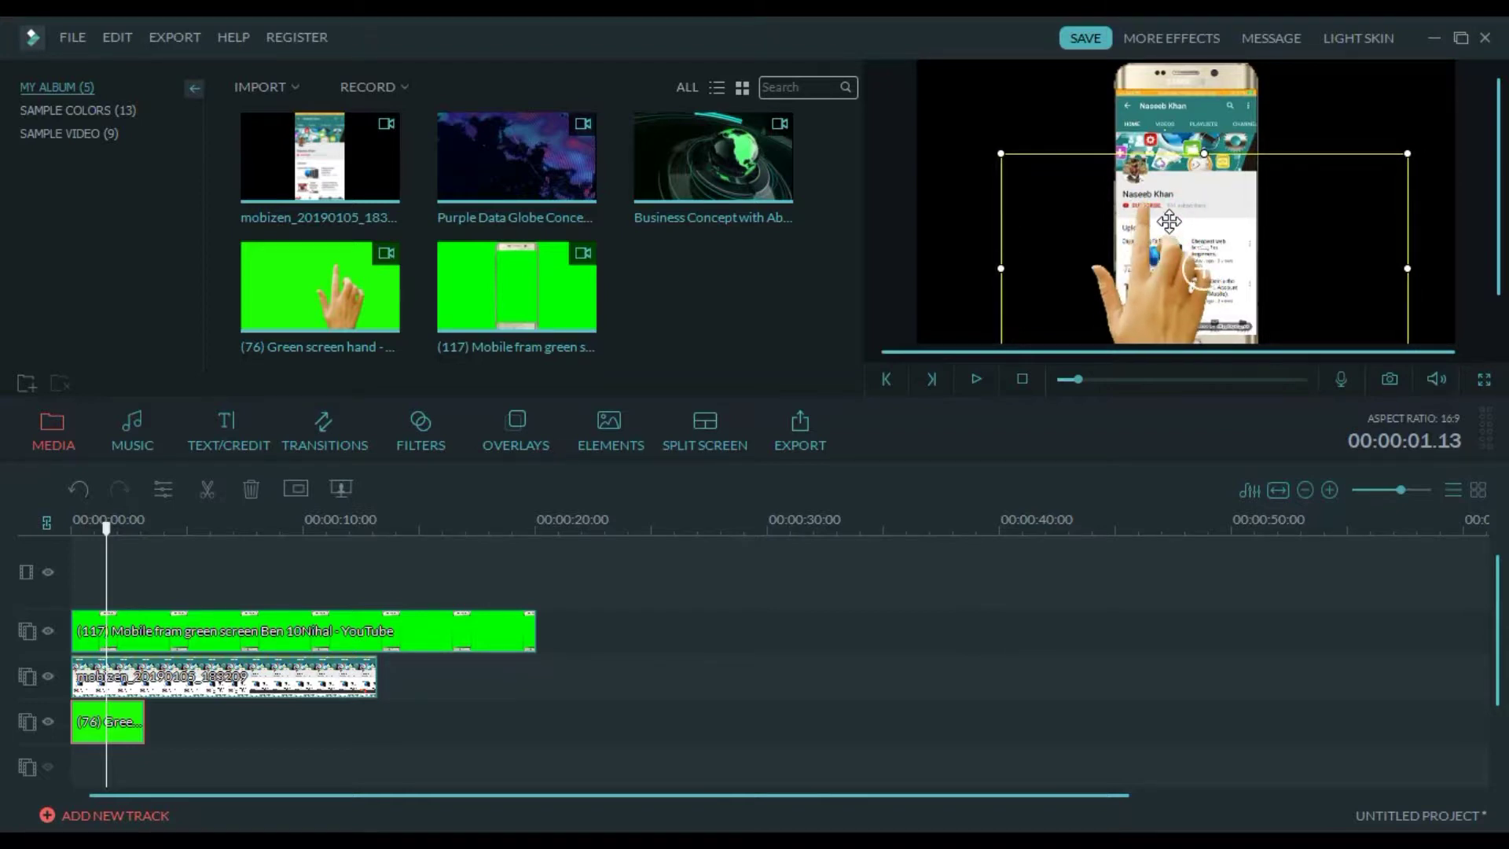
Play the timeline from the start to check the resized hand's tap against the screen recording
left_click(175, 680)
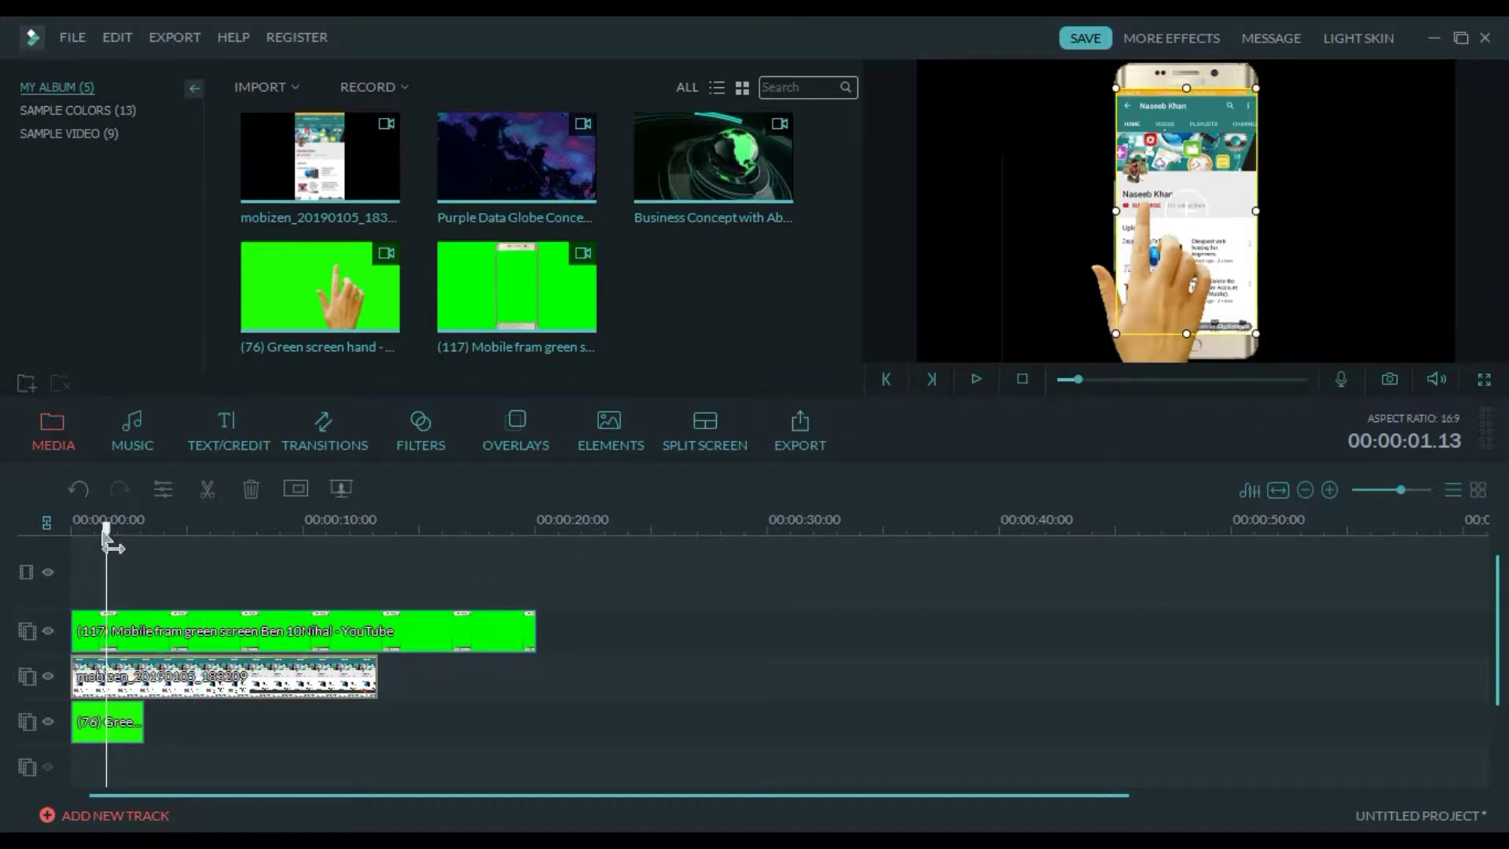
left_click_drag(106, 541, 68, 539)
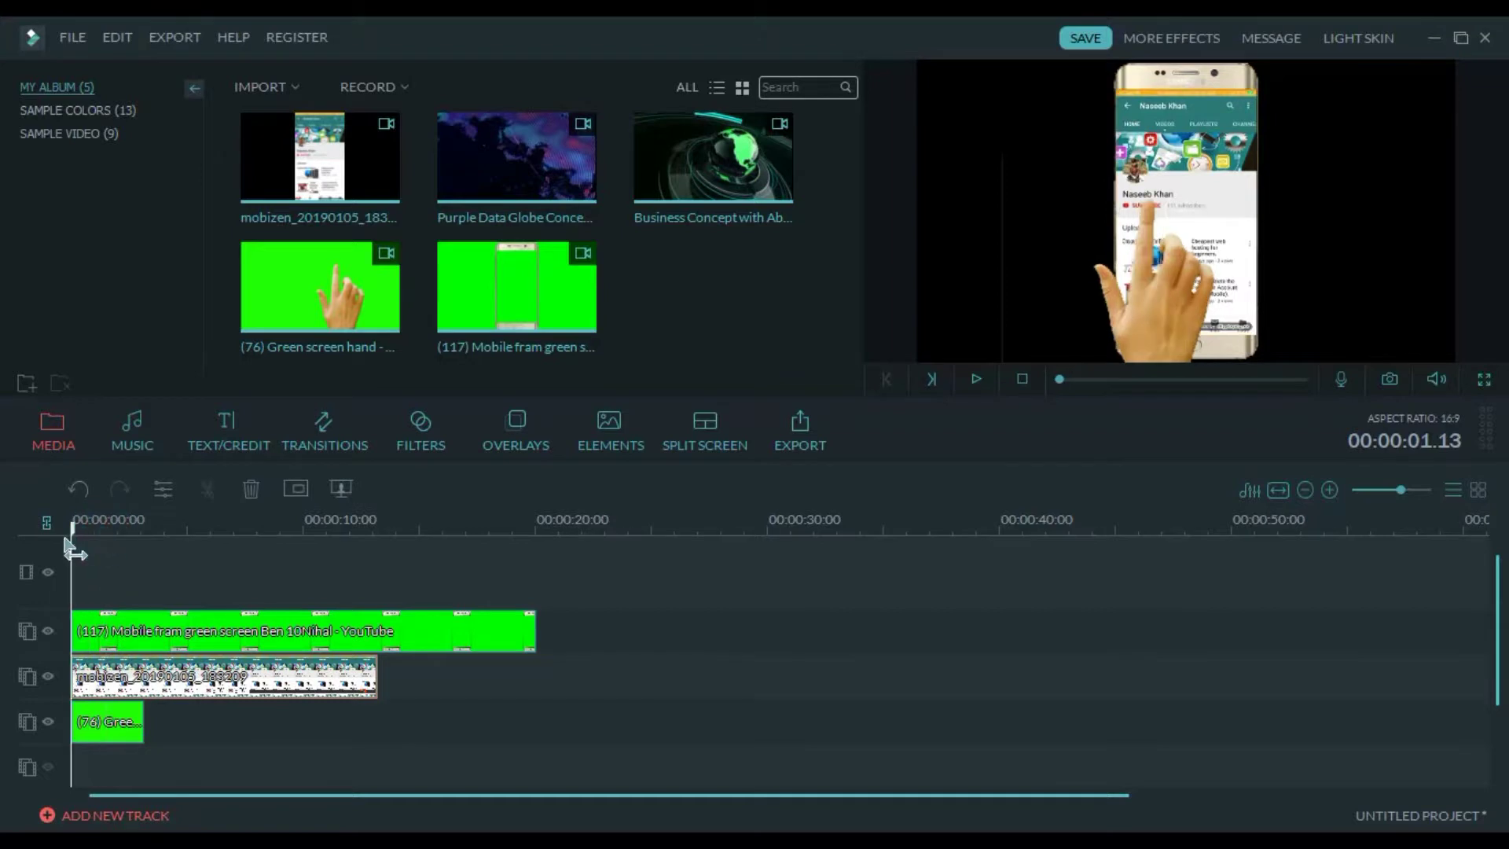
left_click(975, 379)
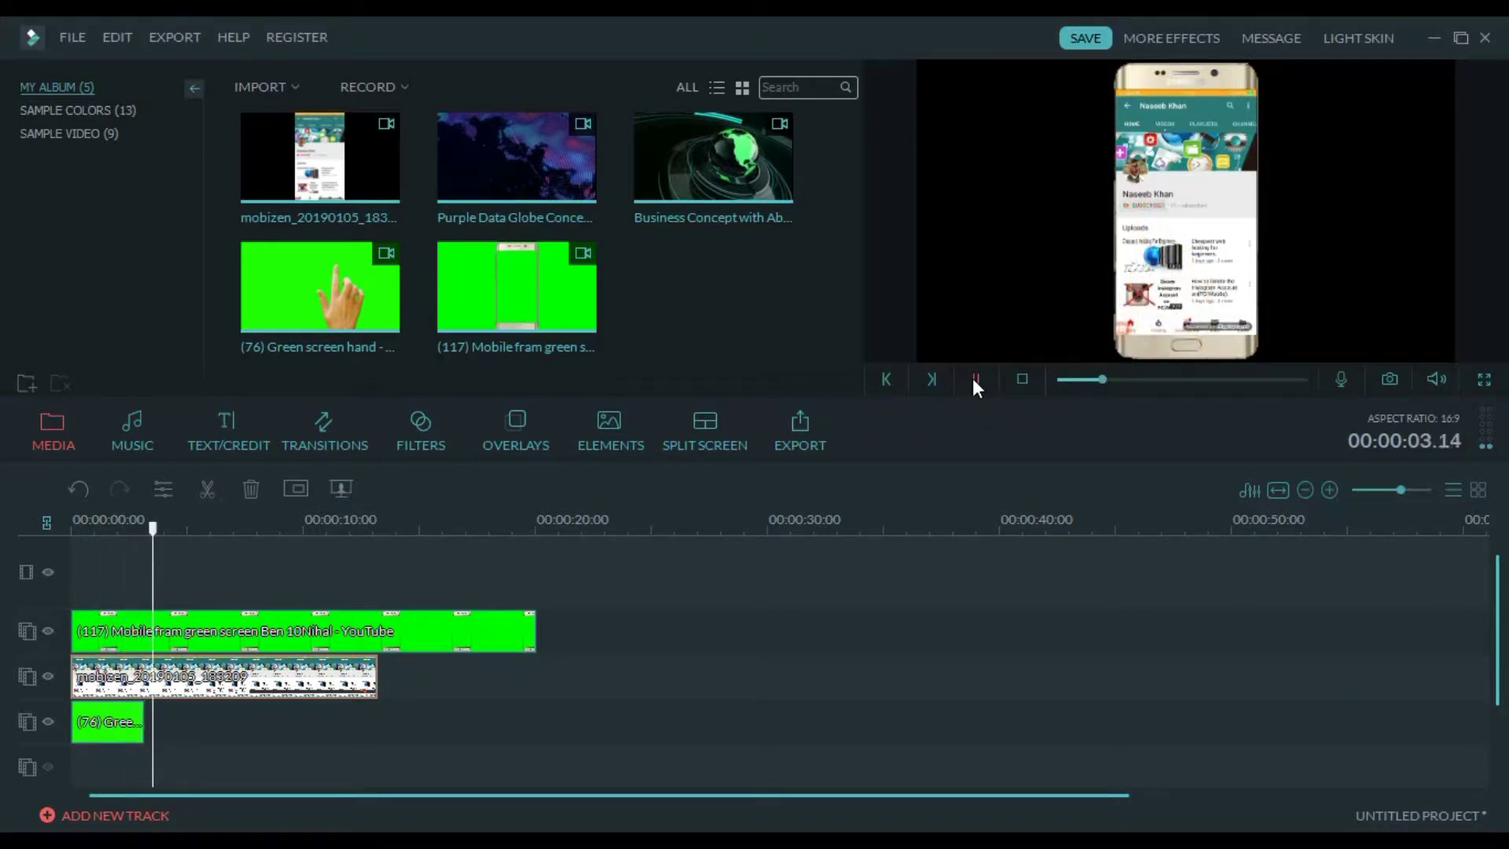
left_click(974, 379)
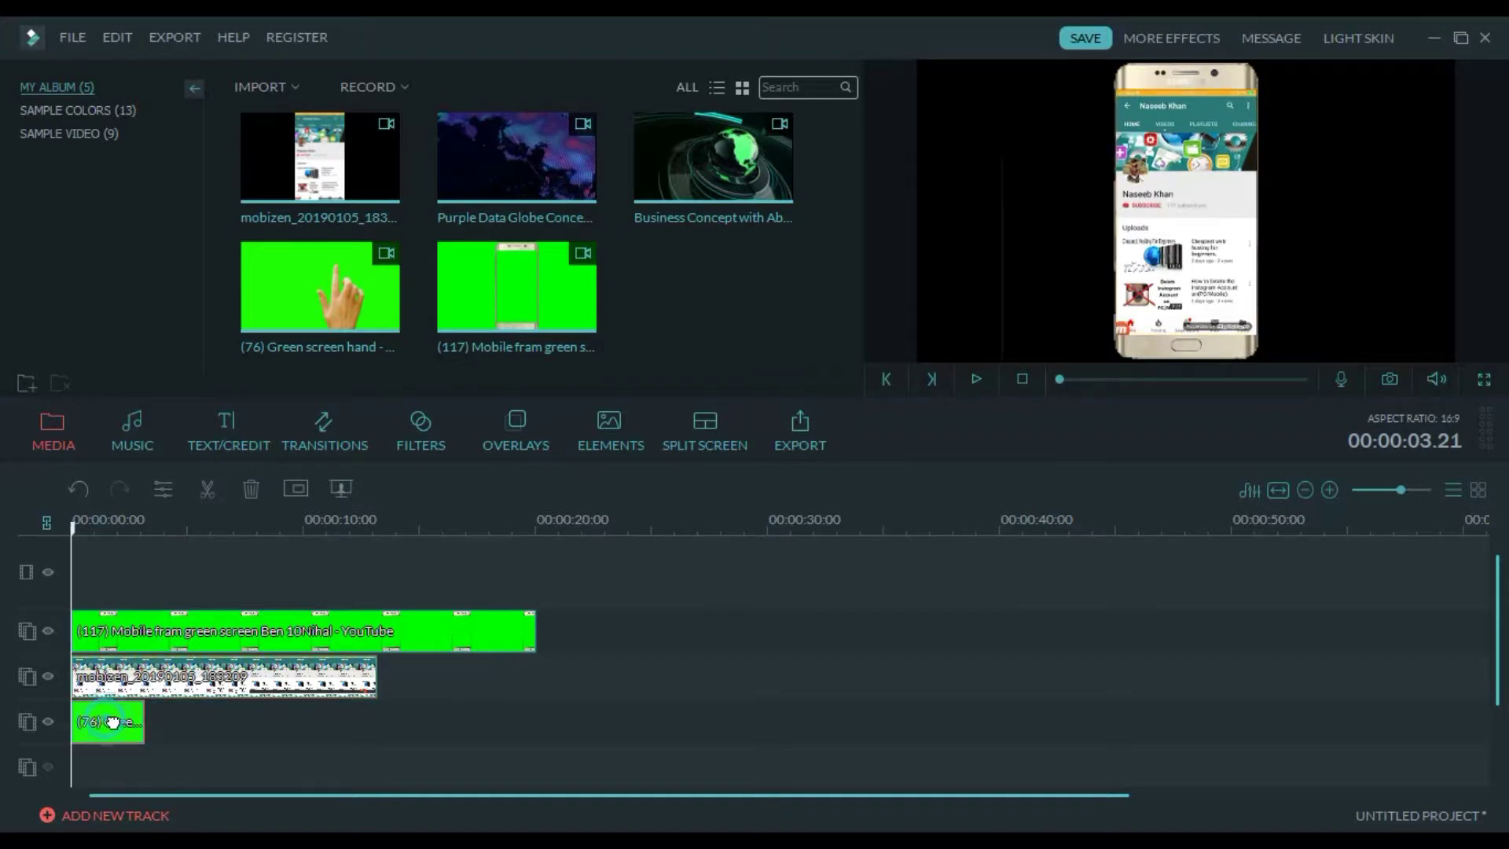
Shift the hand clip to start at about 00:00:00.21 and play from the start to check the tap timing
left_click_drag(105, 719, 130, 722)
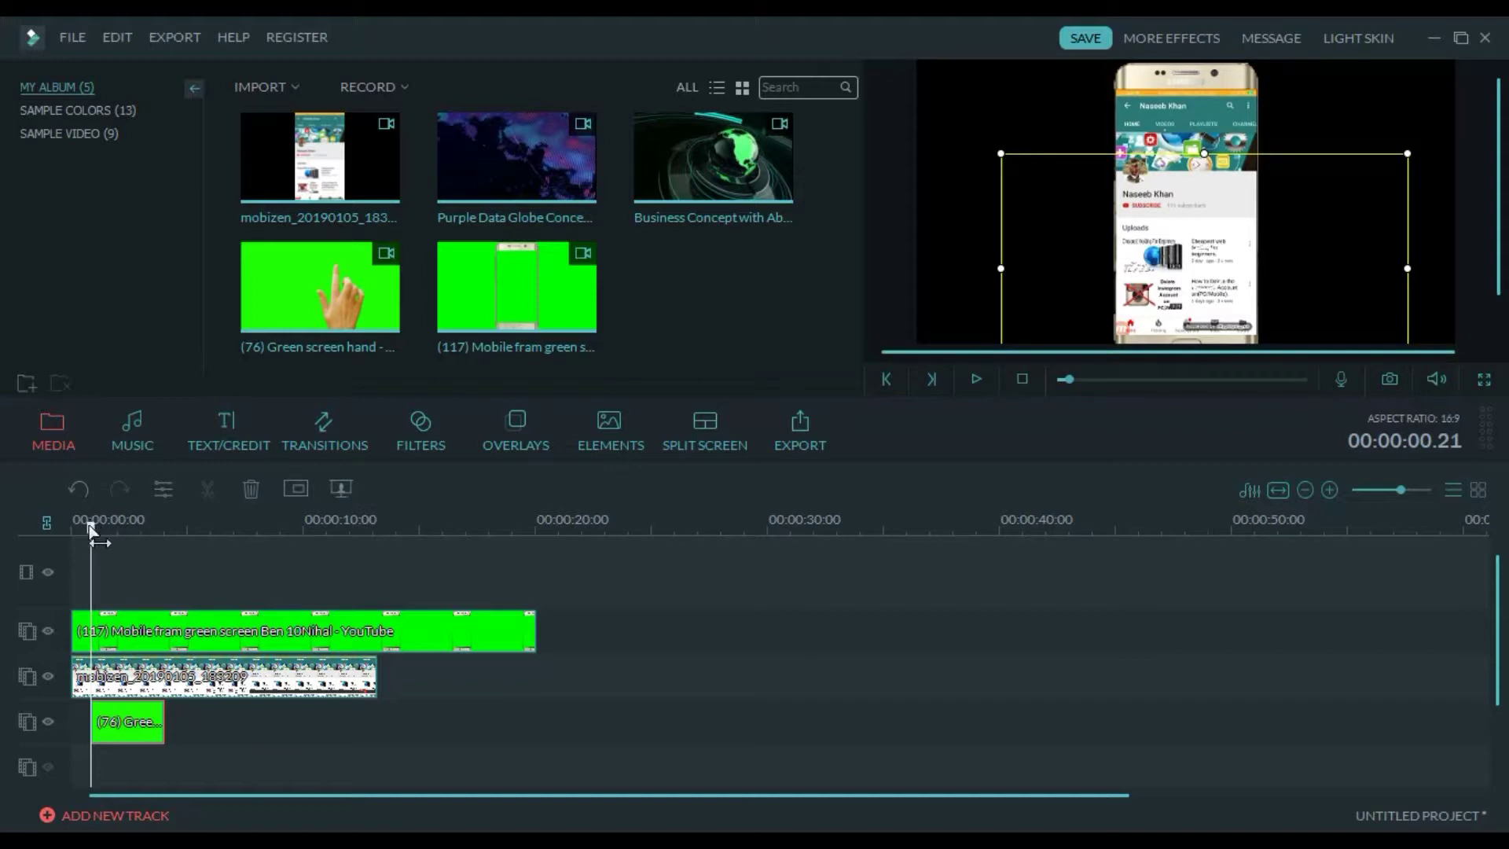
left_click_drag(91, 528, 68, 530)
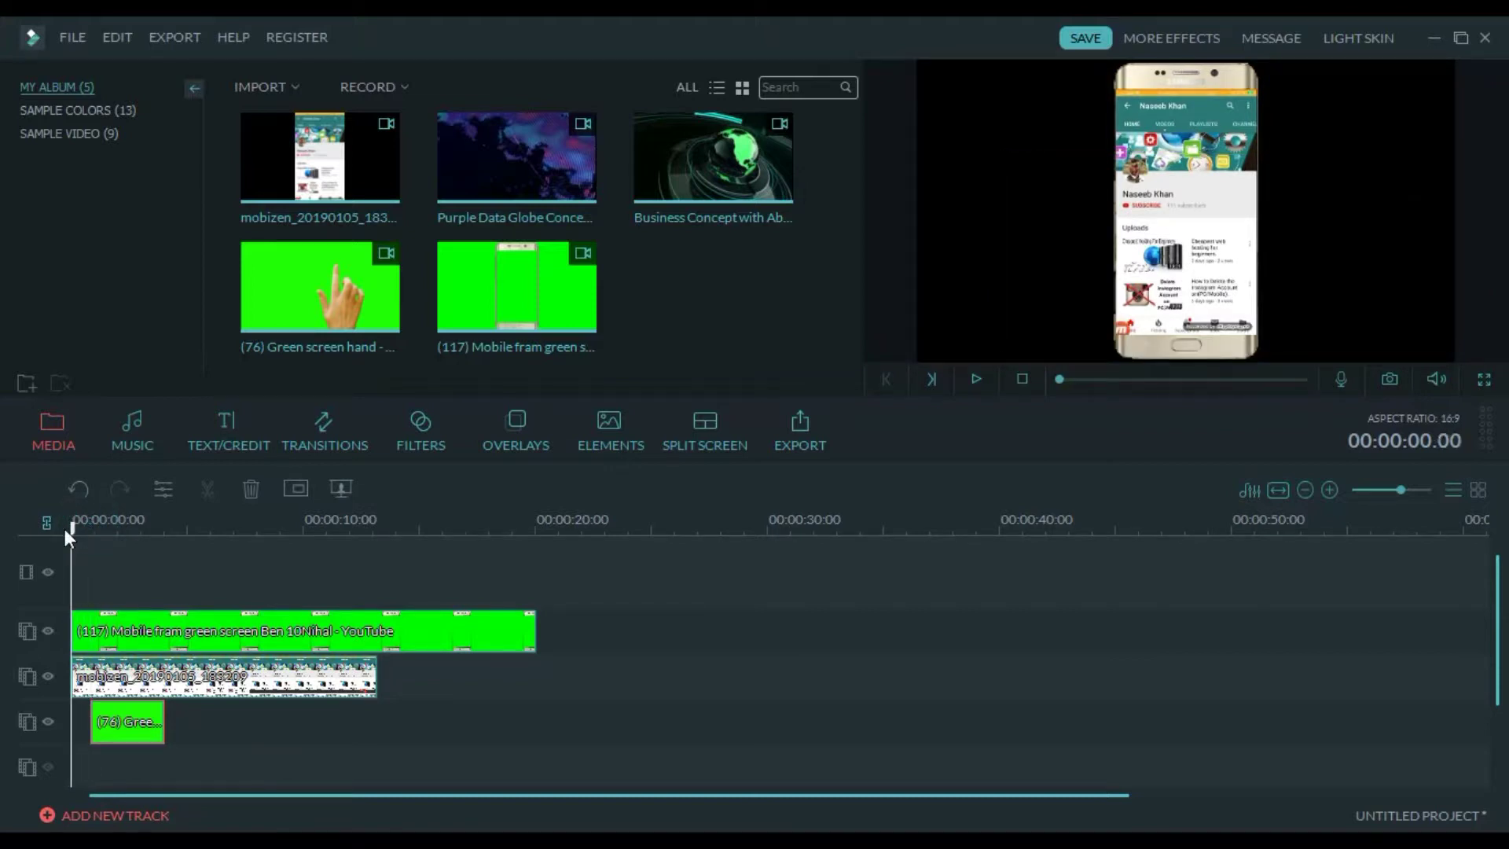
key("space")
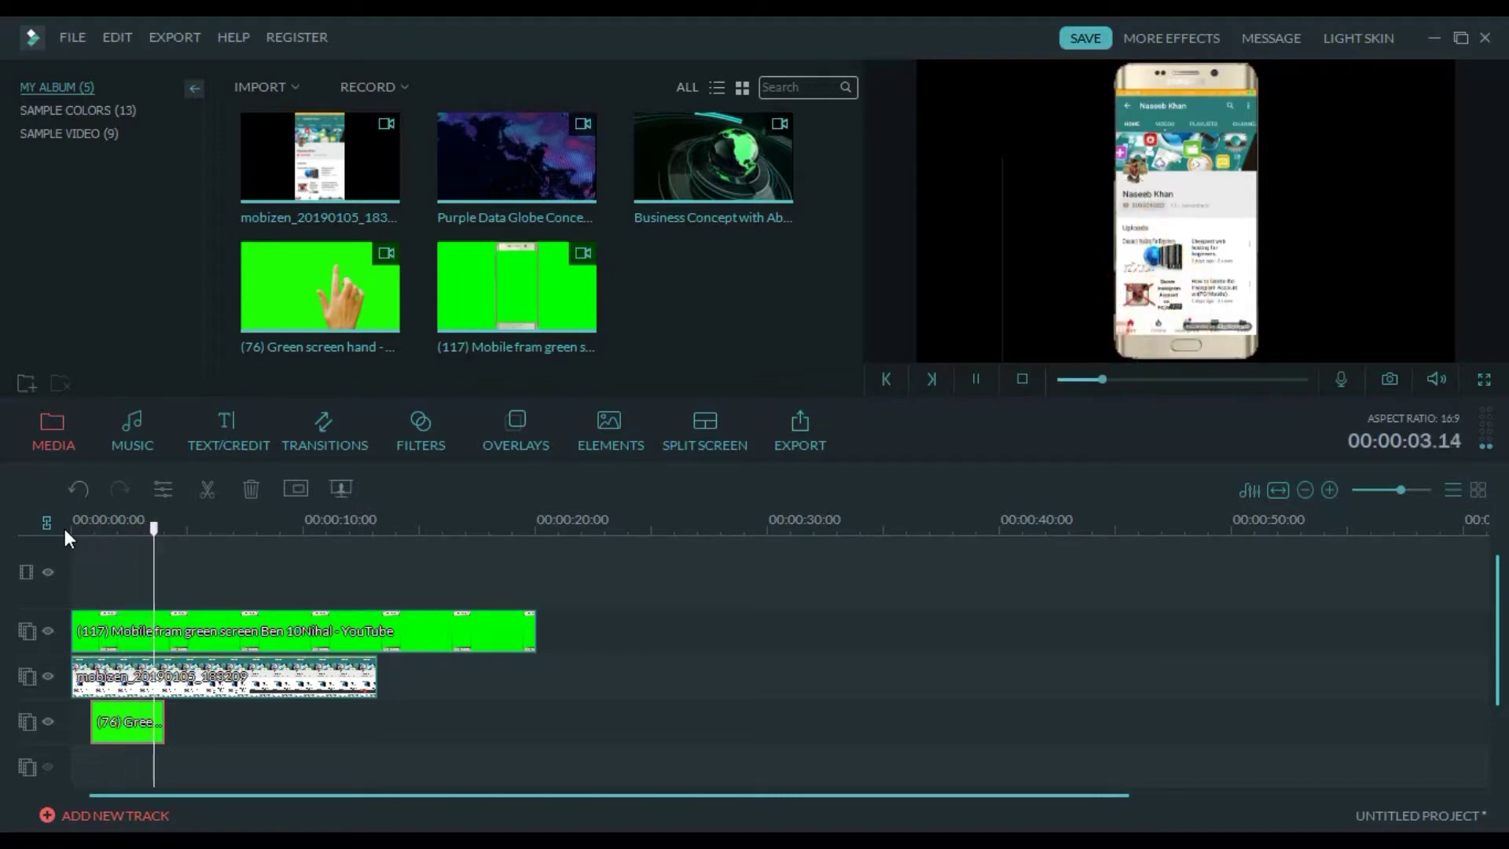
key("space")
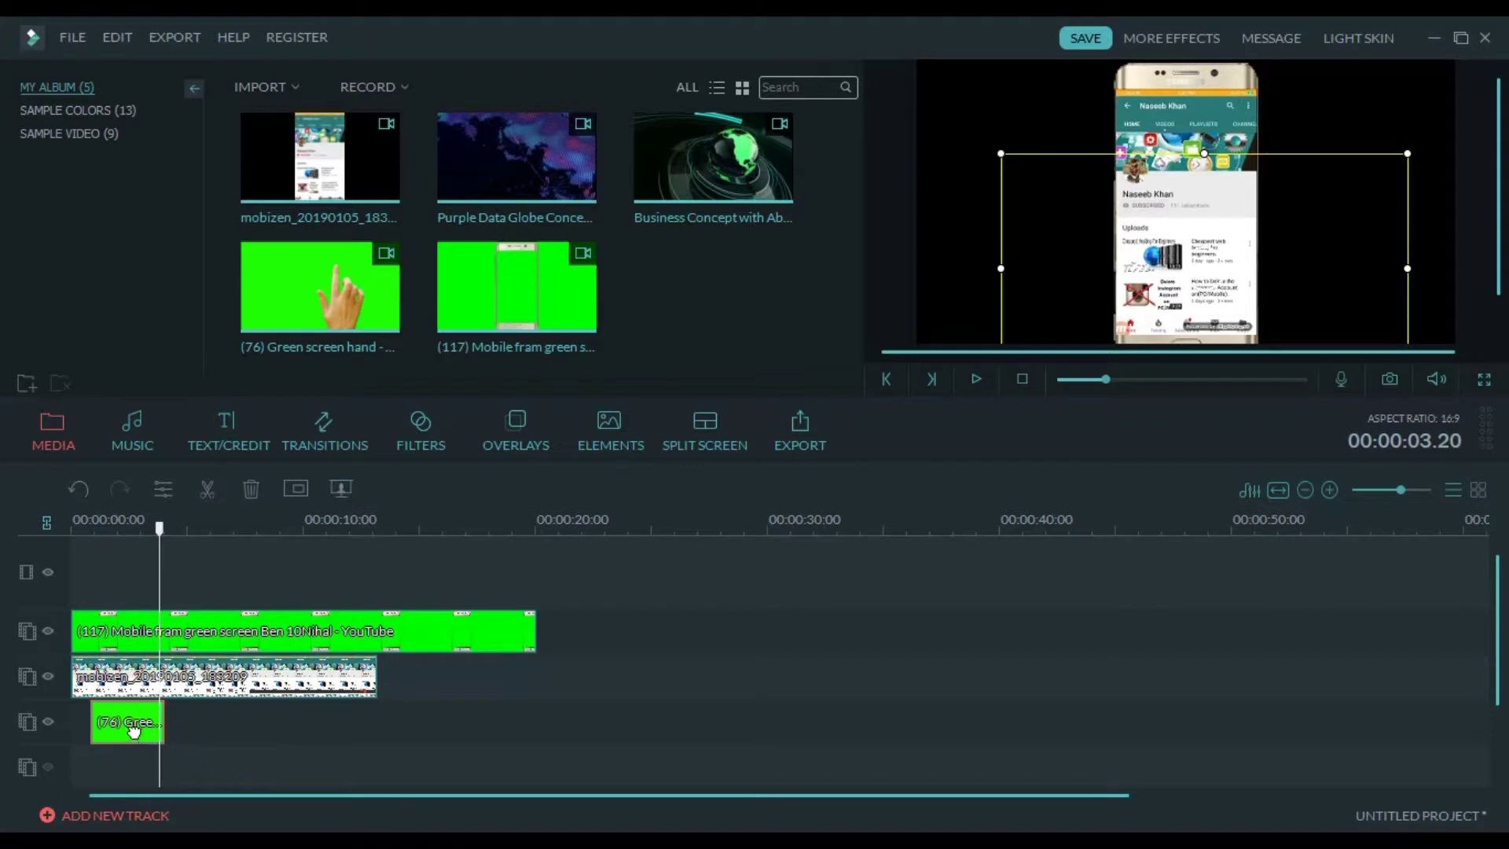
Delay the hand clip to start at about 2 seconds and play from the start, pausing at the tap
left_click_drag(135, 731, 165, 735)
left_click_drag(121, 534, 55, 539)
key("space")
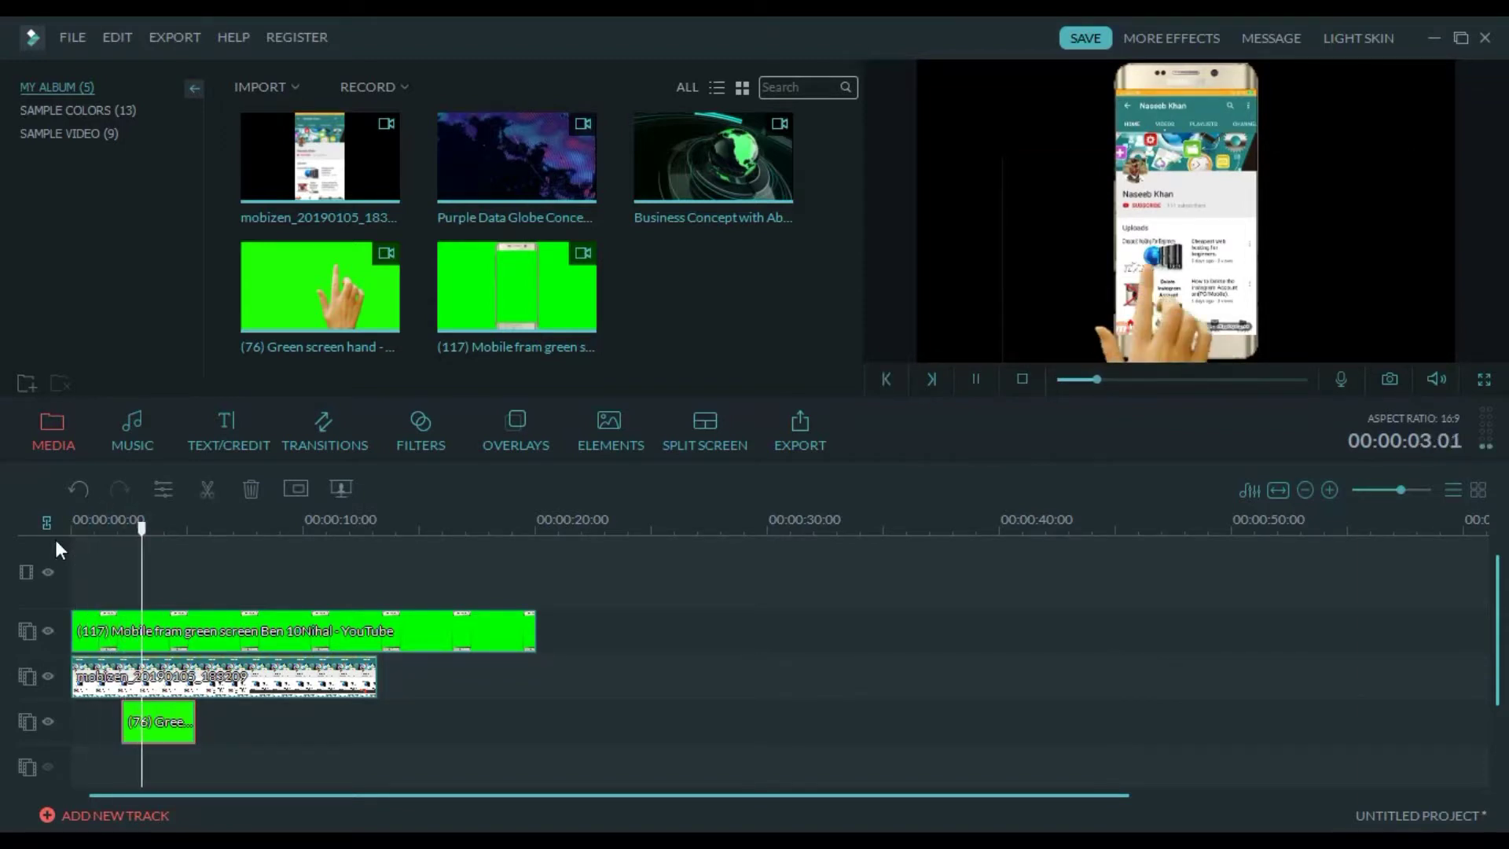
key("space")
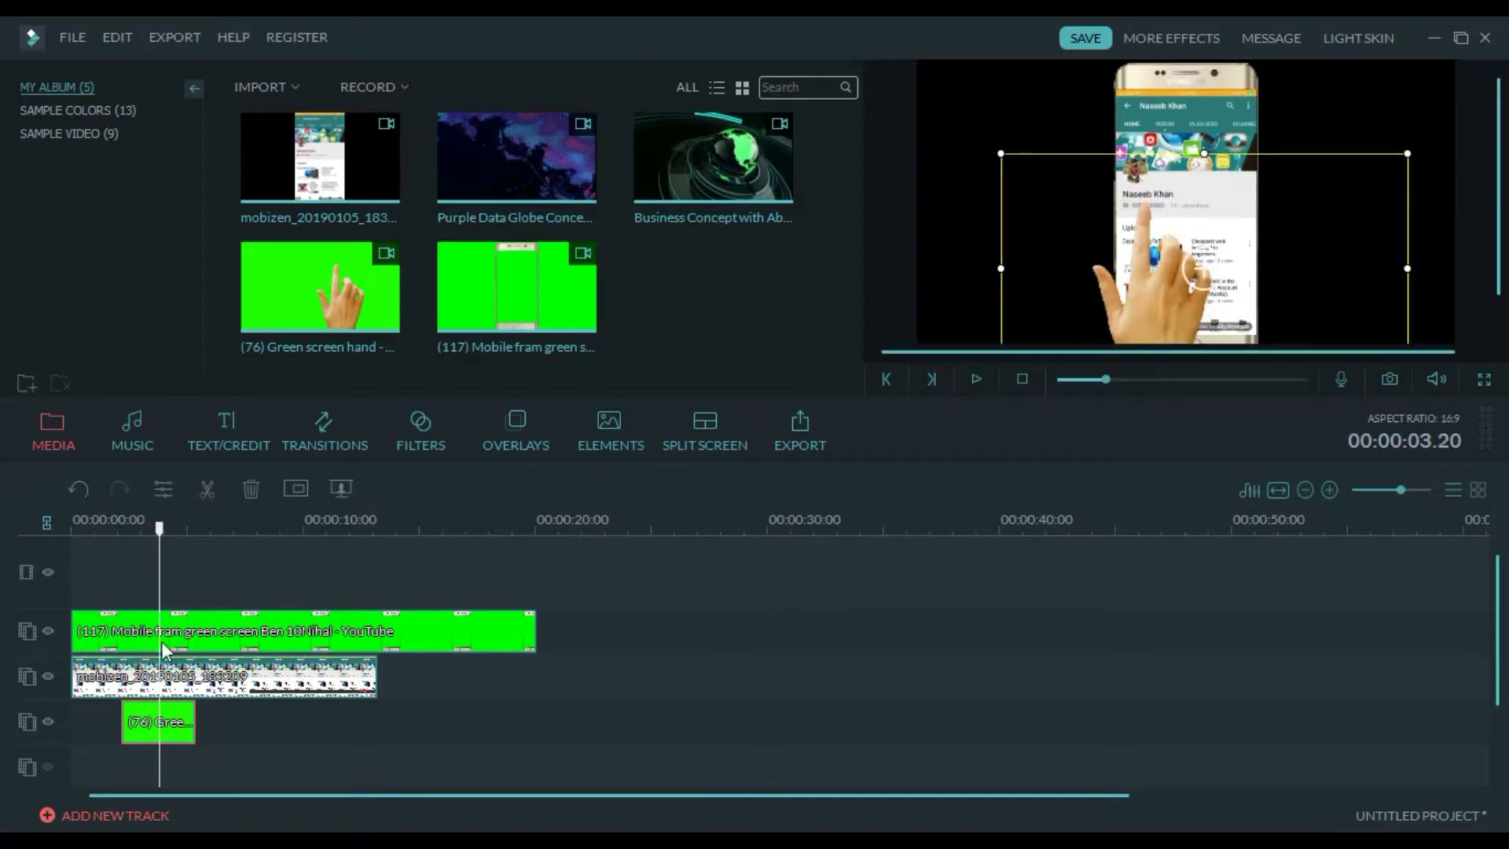
Fine-tune the hand clip's start to 00:00:01.22 and then slightly earlier, playing the timeline to check each timing
left_click_drag(161, 722, 157, 727)
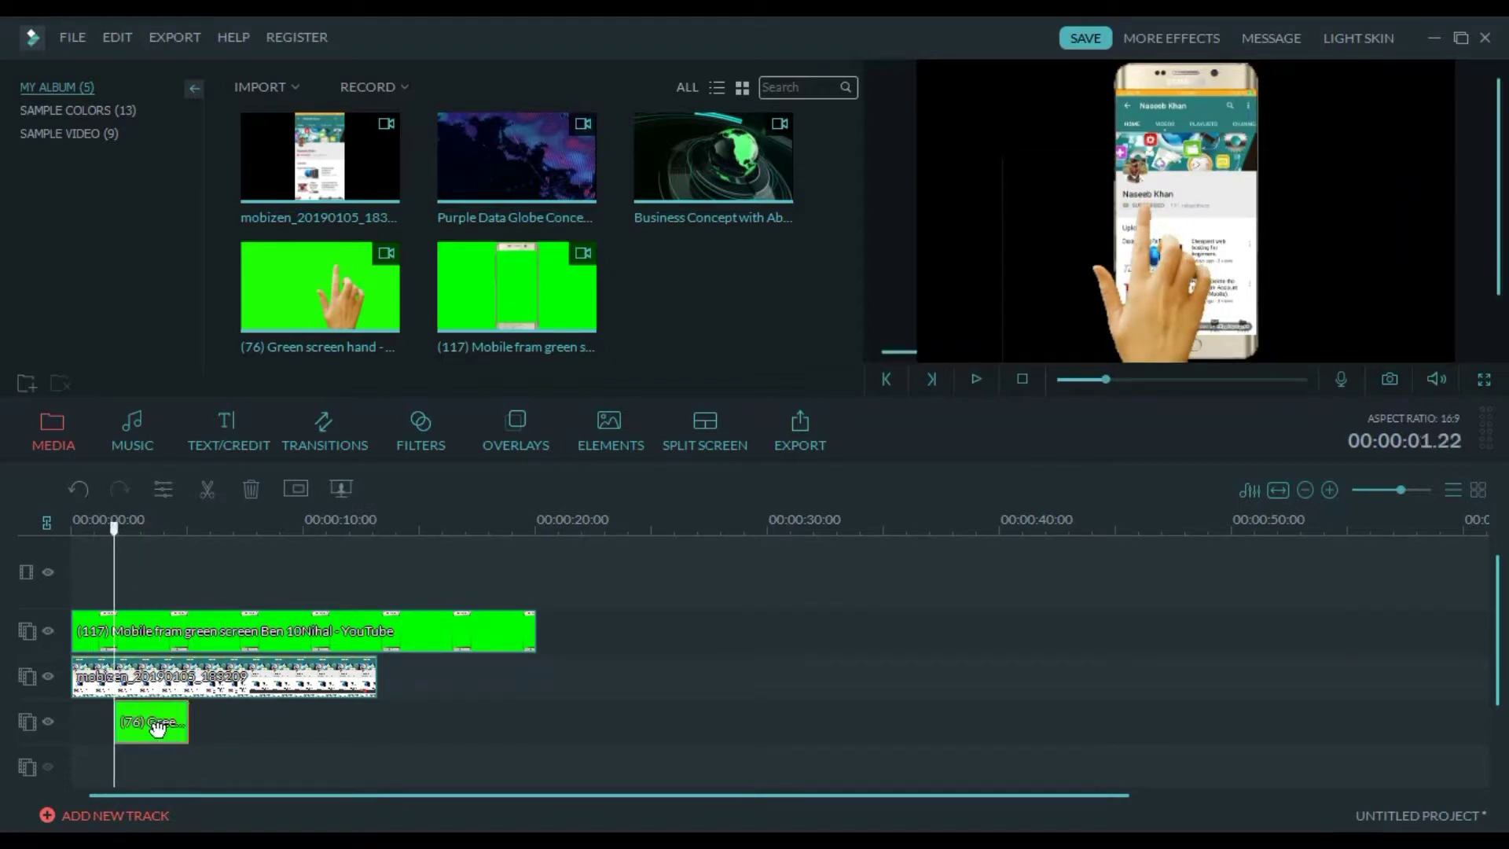
left_click_drag(114, 532, 55, 536)
key("space")
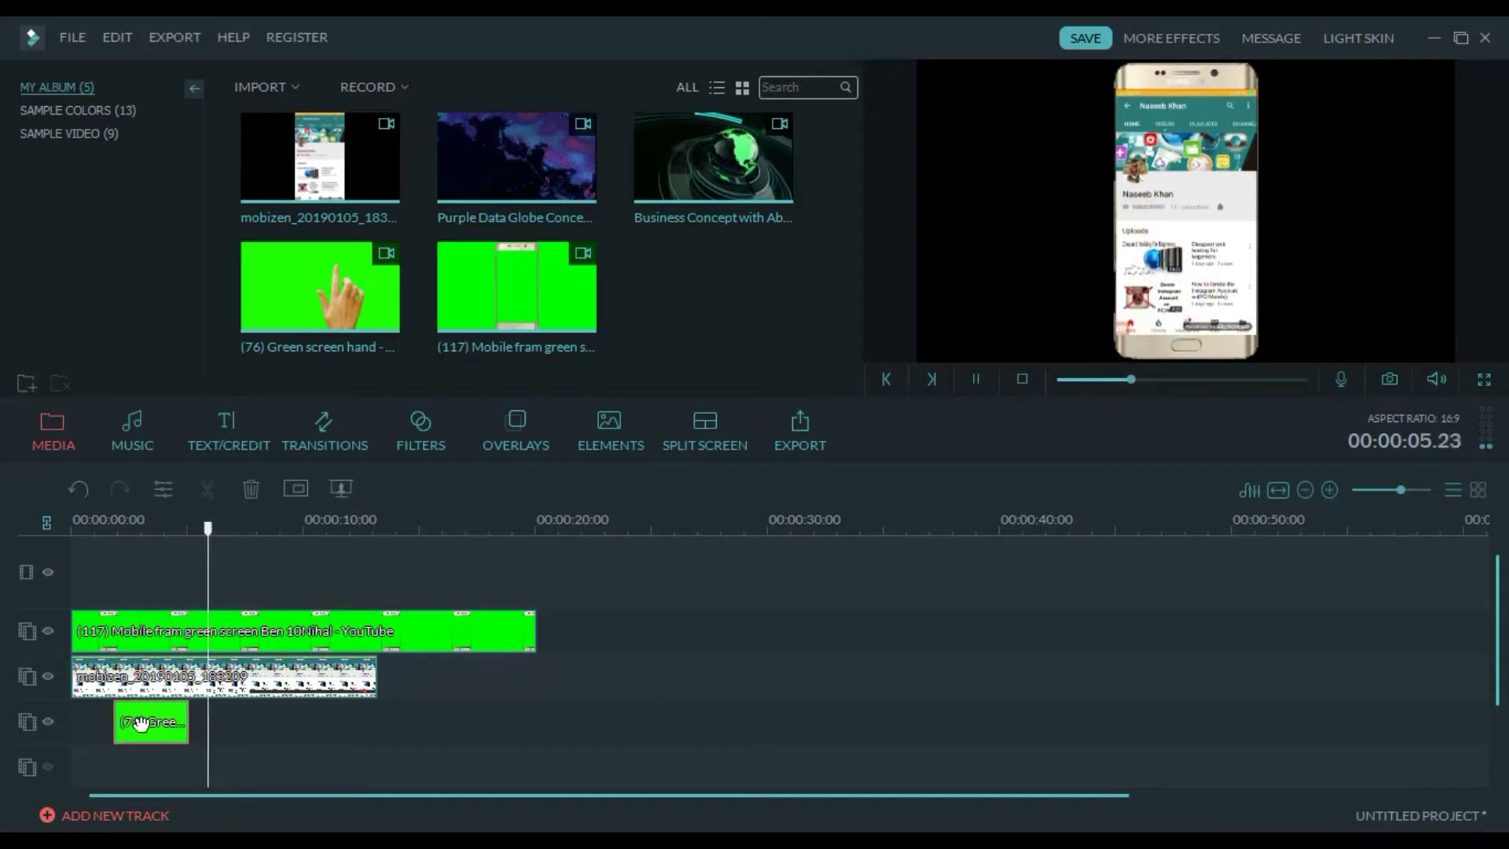
left_click_drag(139, 723, 135, 723)
key("space")
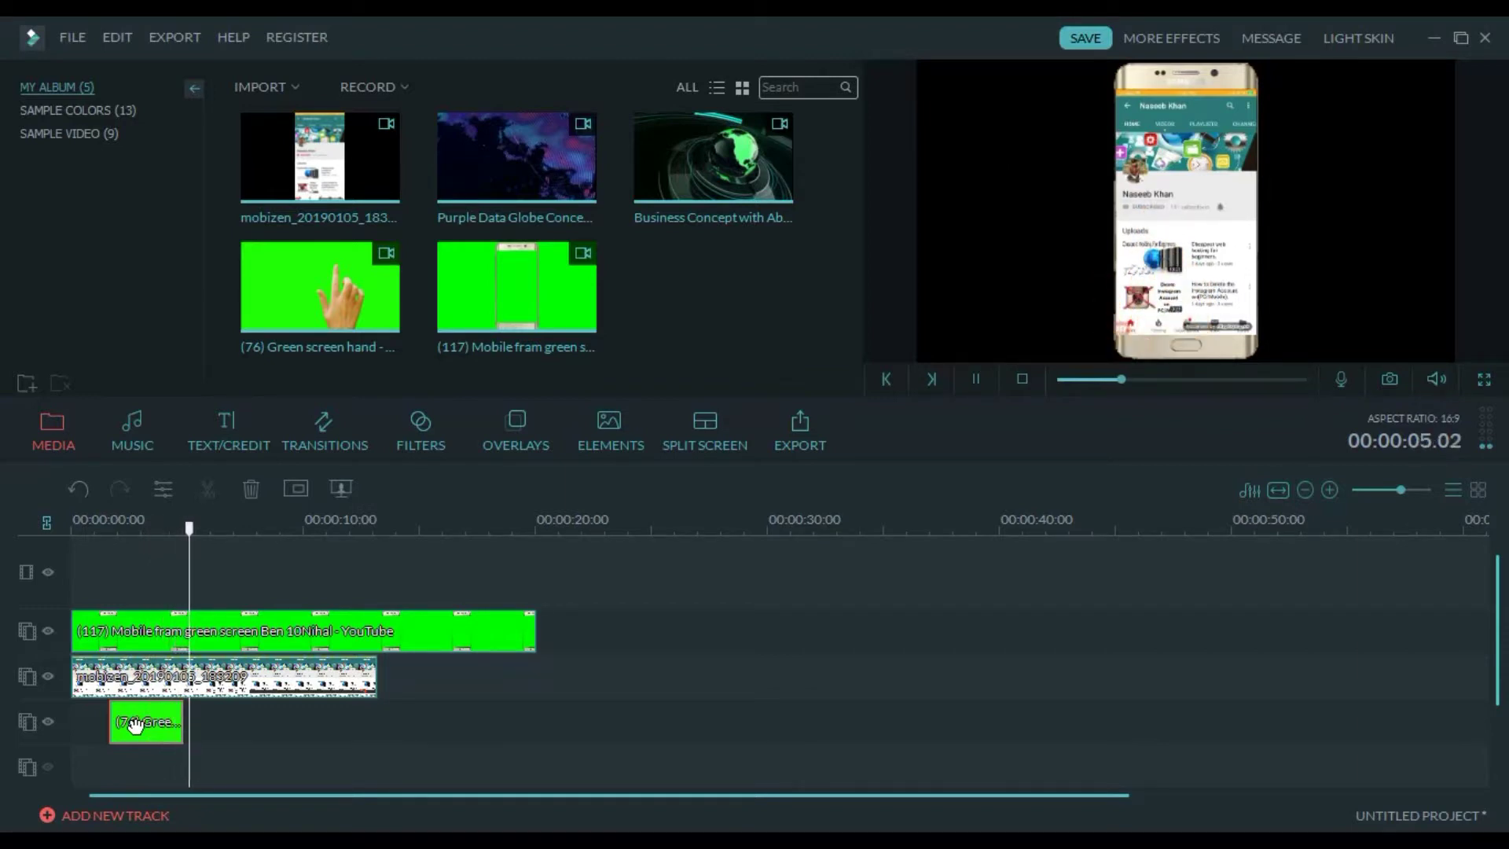
key("space")
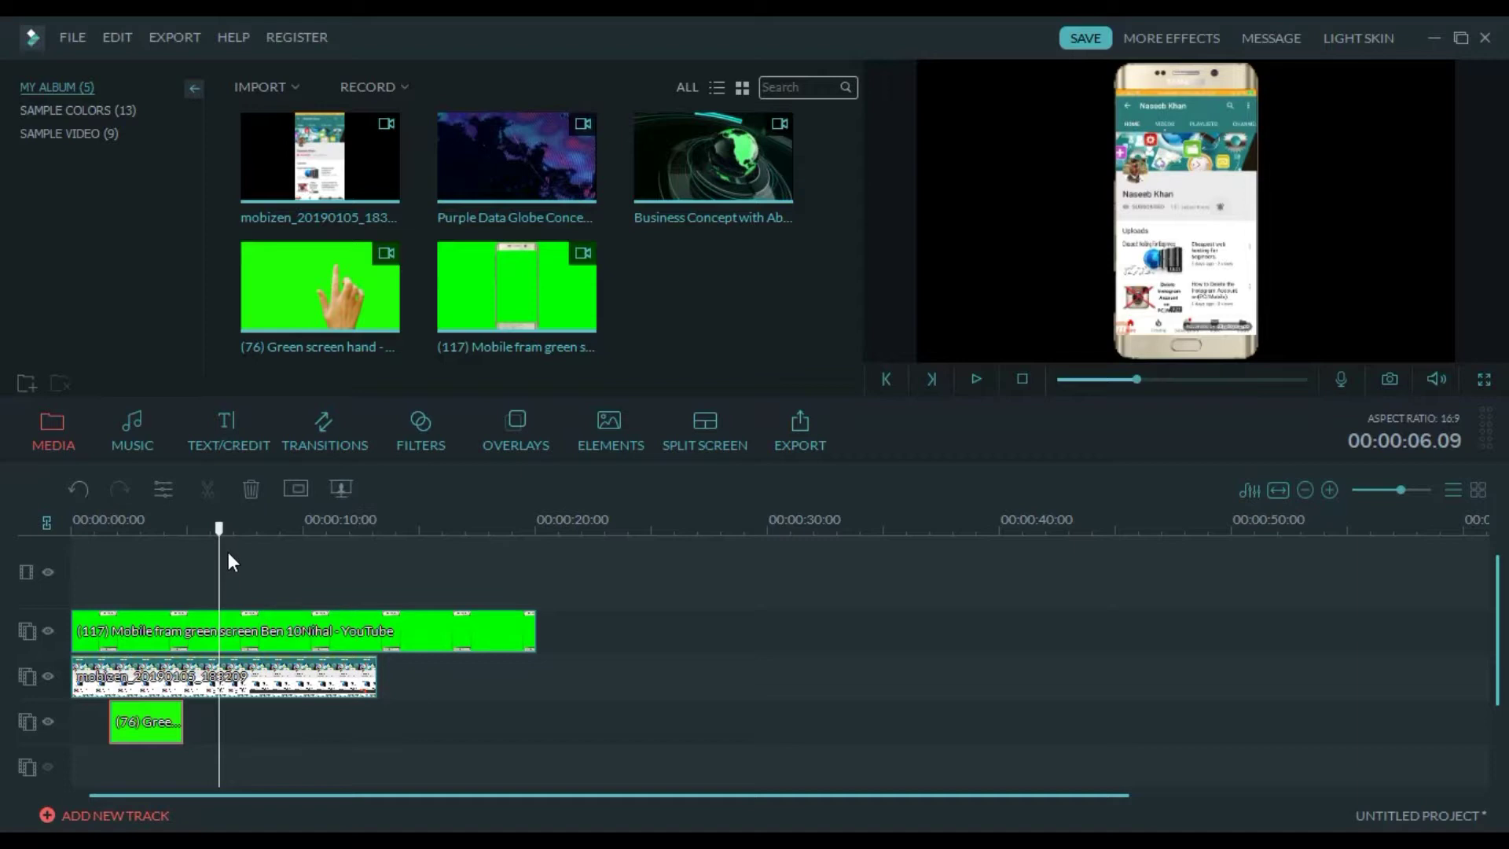
Replay the section between about 4 and 9 seconds to examine when the bell icon is tapped in the screen recording
key("space")
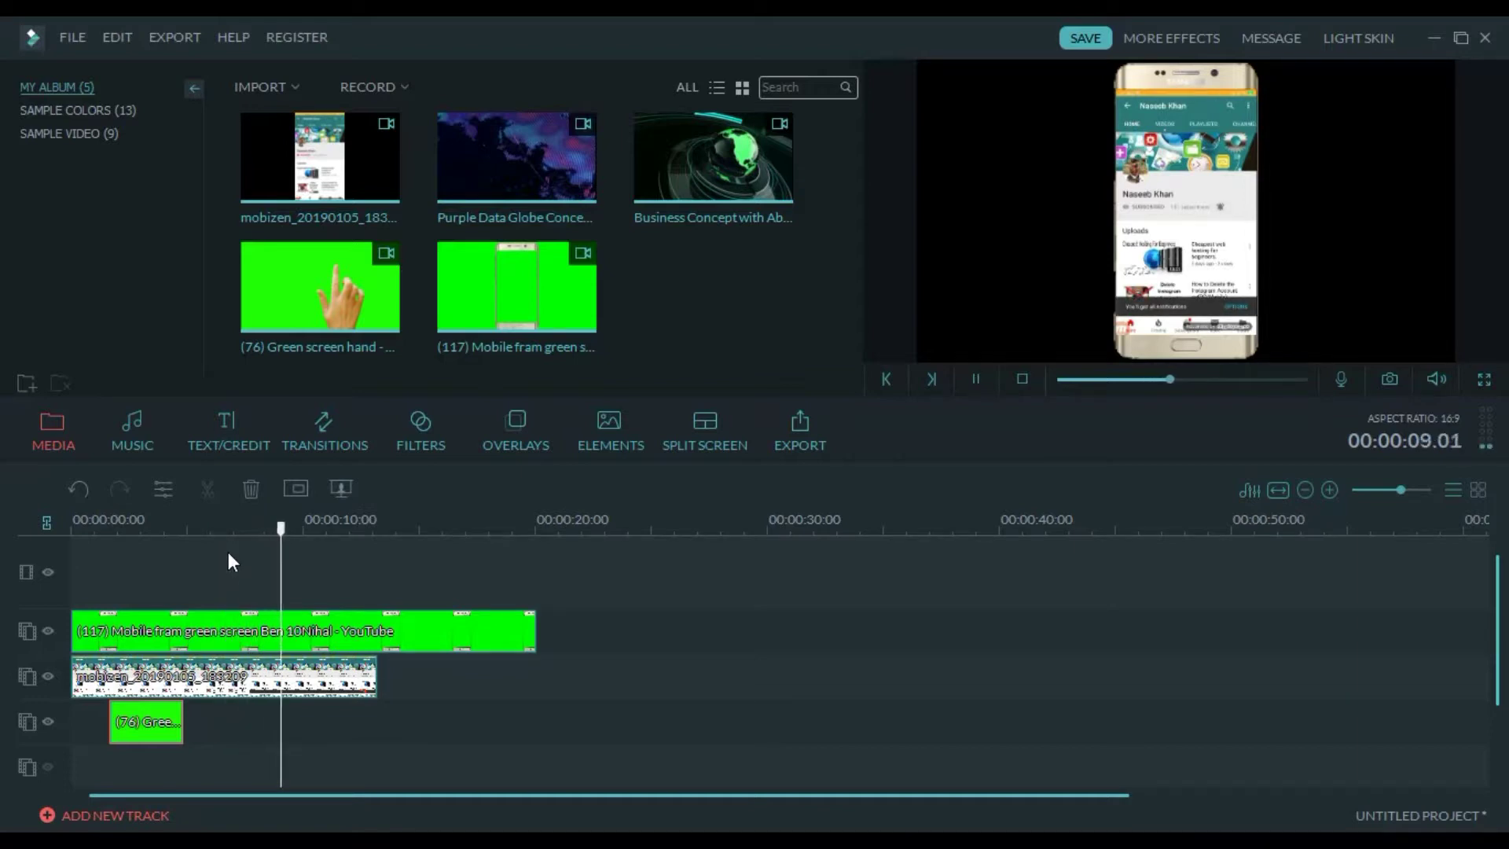
key("space")
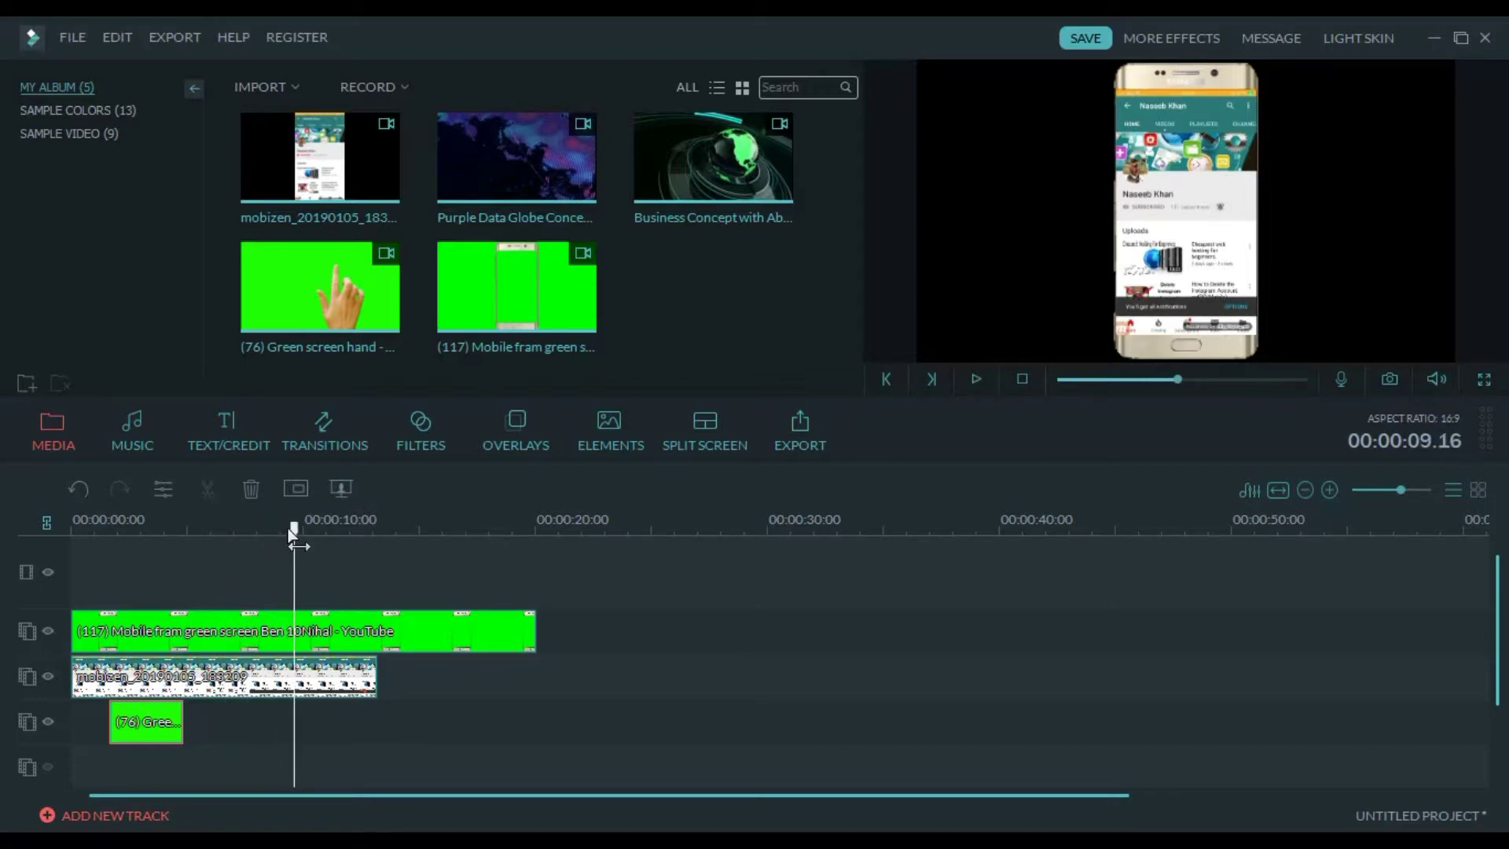
left_click_drag(292, 528, 212, 532)
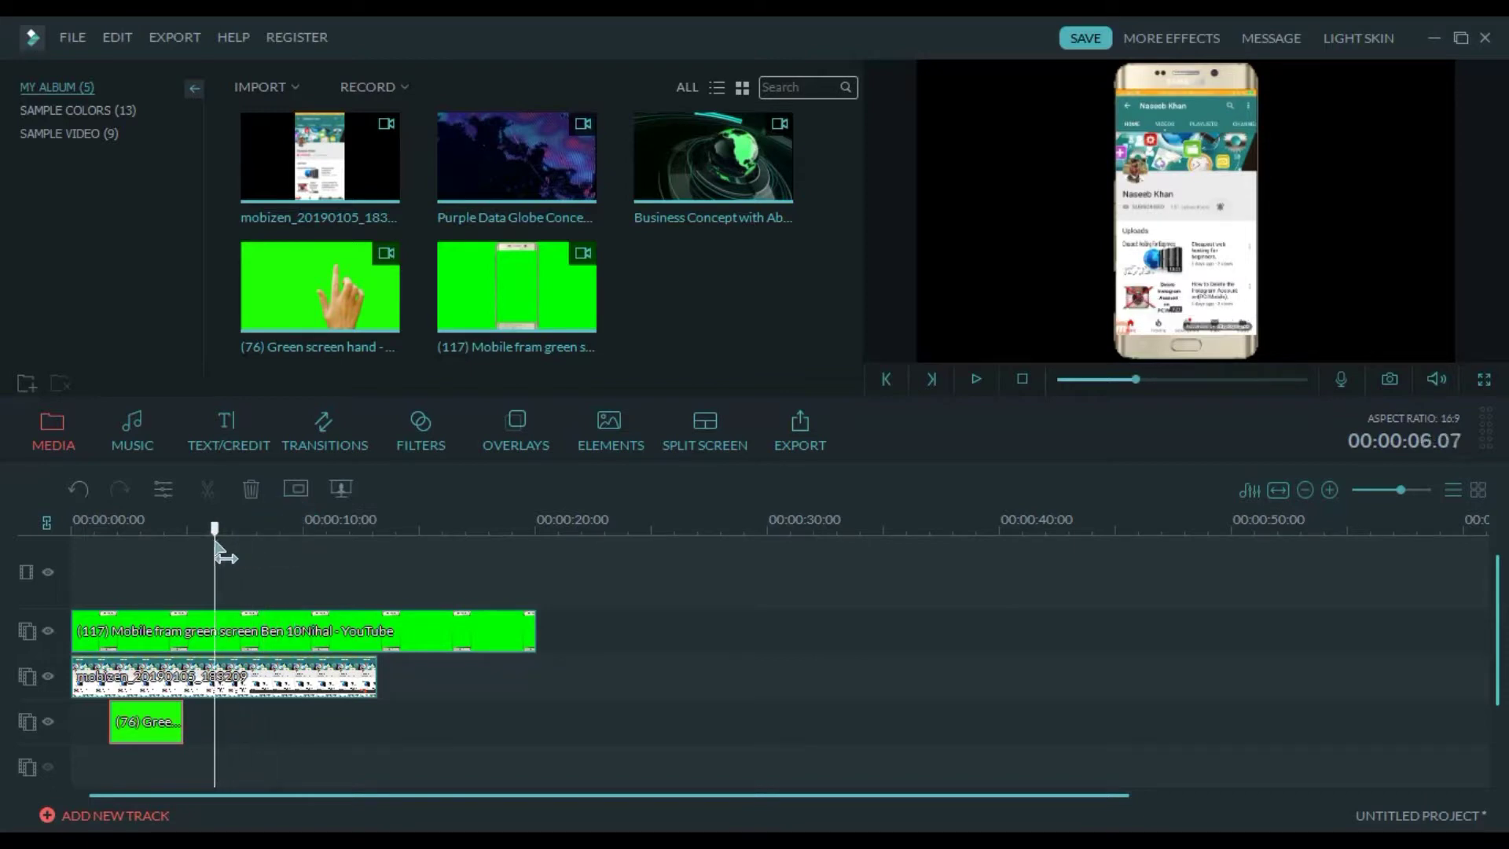
key("space")
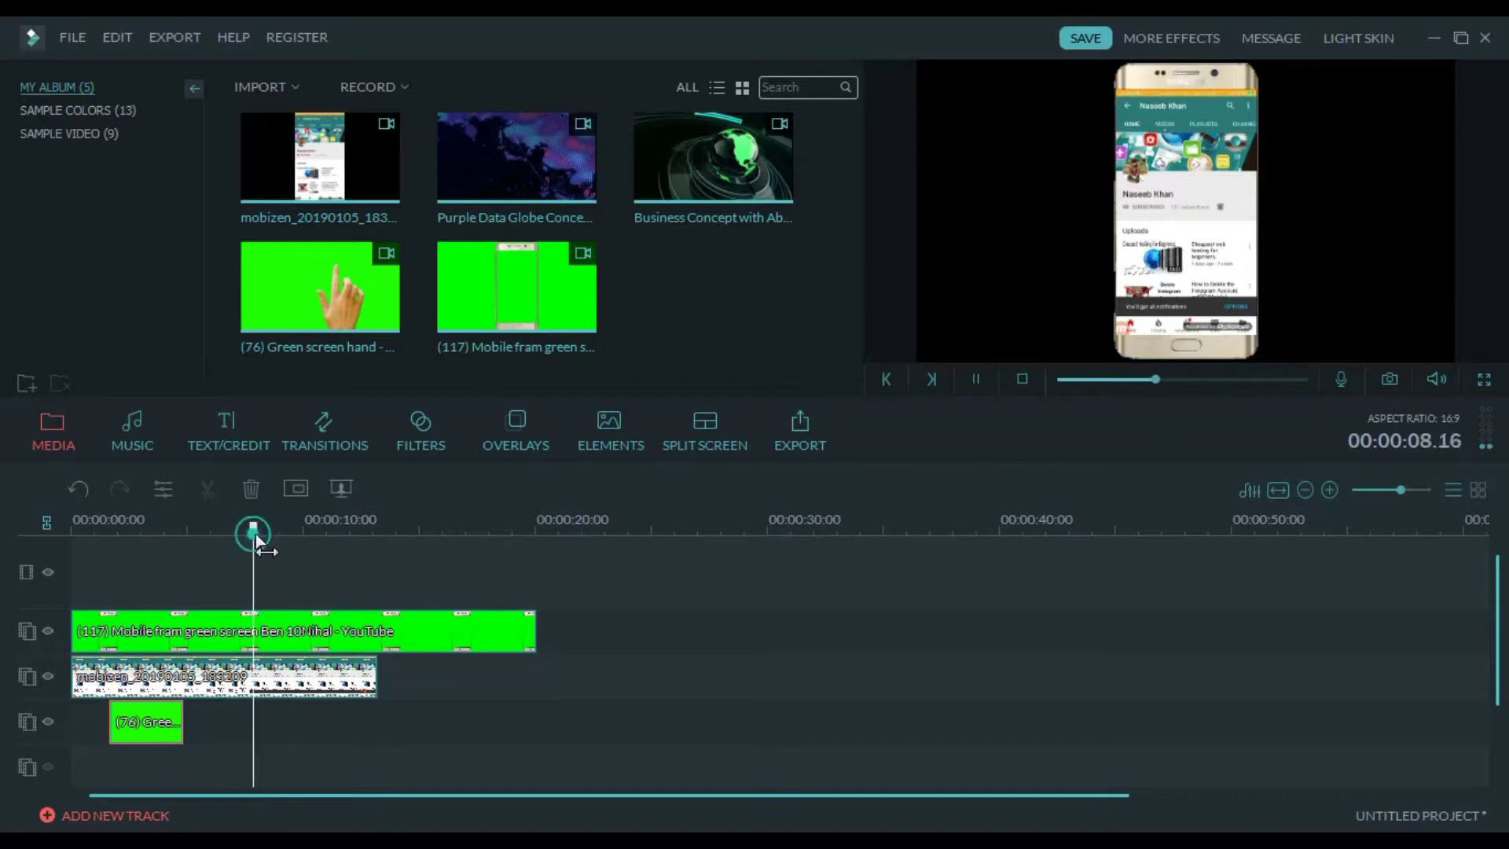
left_click_drag(253, 530, 184, 543)
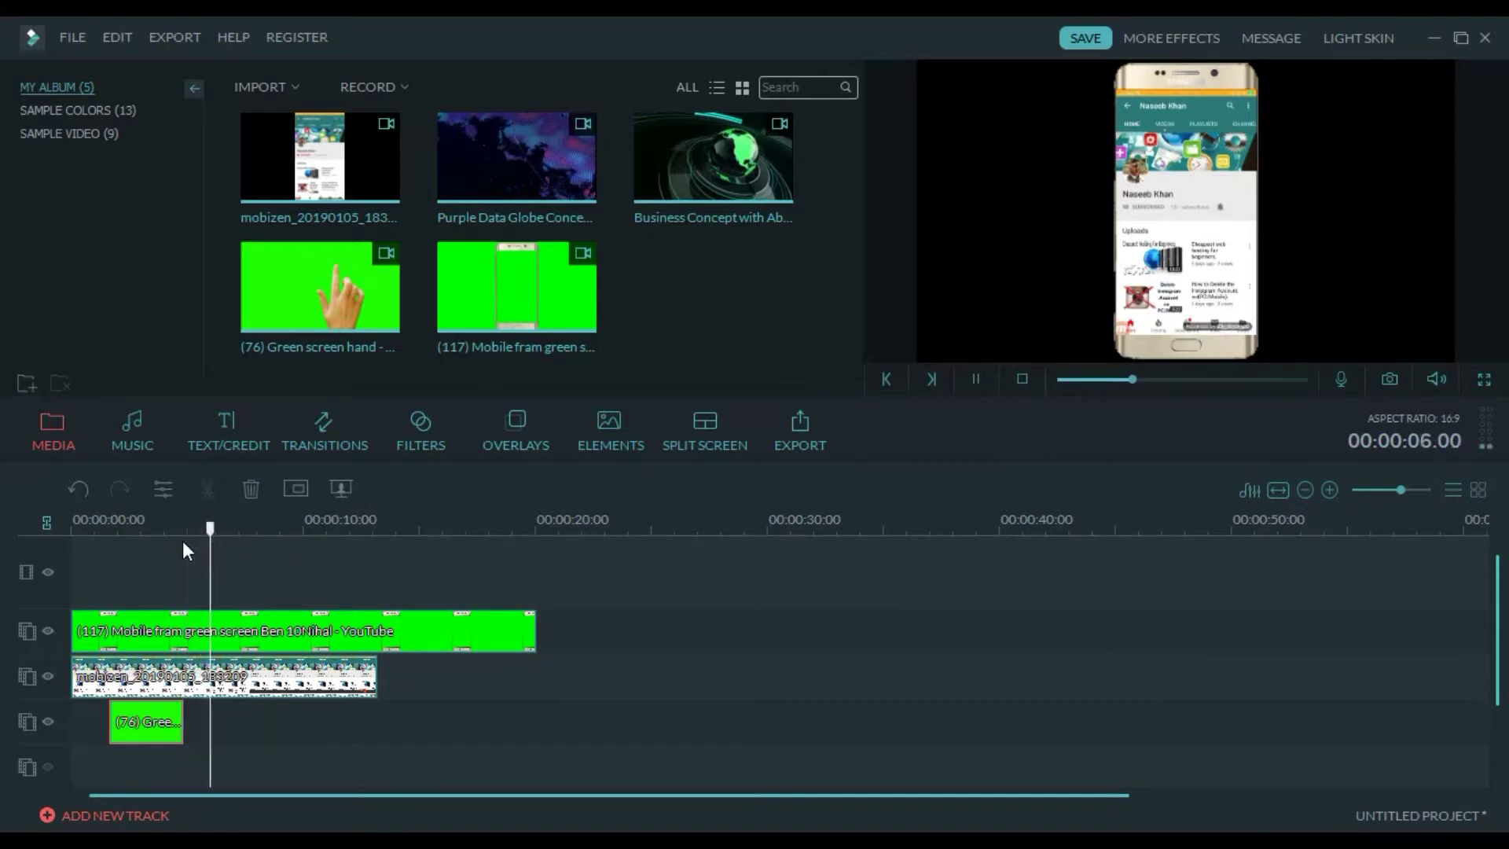
key("space")
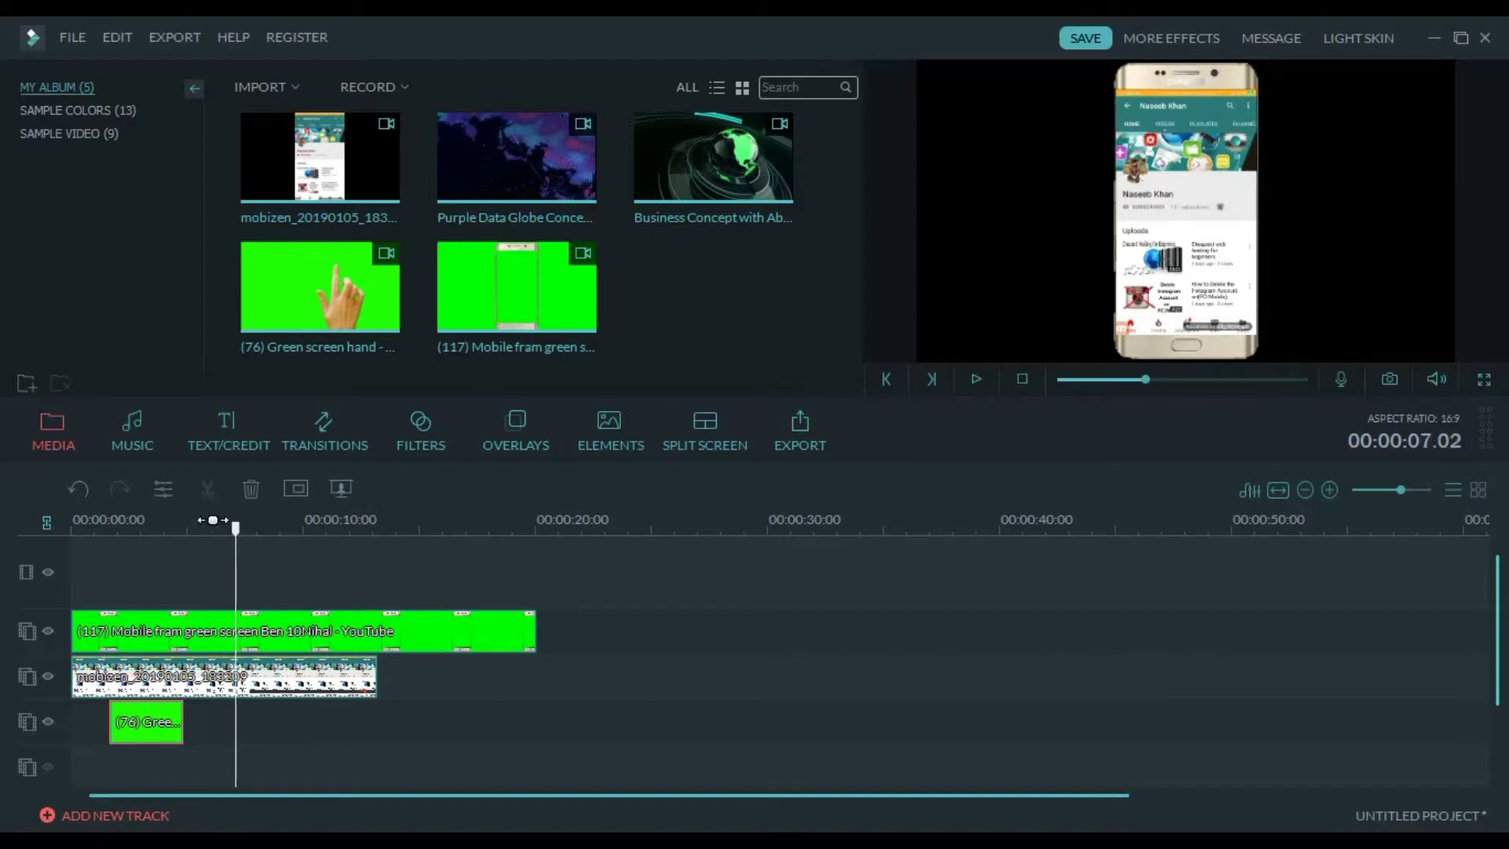
left_click_drag(235, 530, 182, 532)
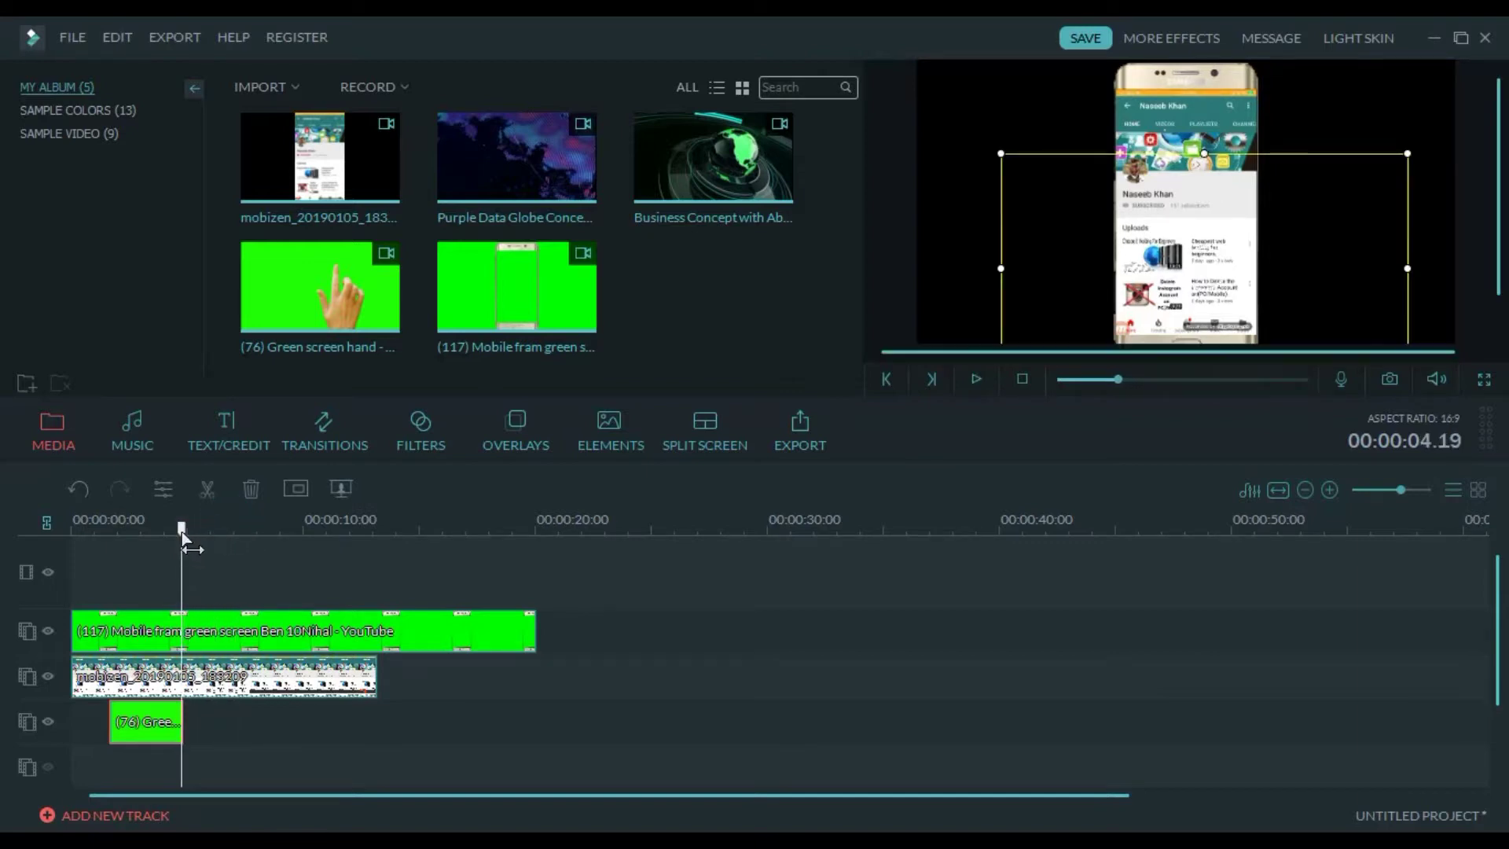
key("space")
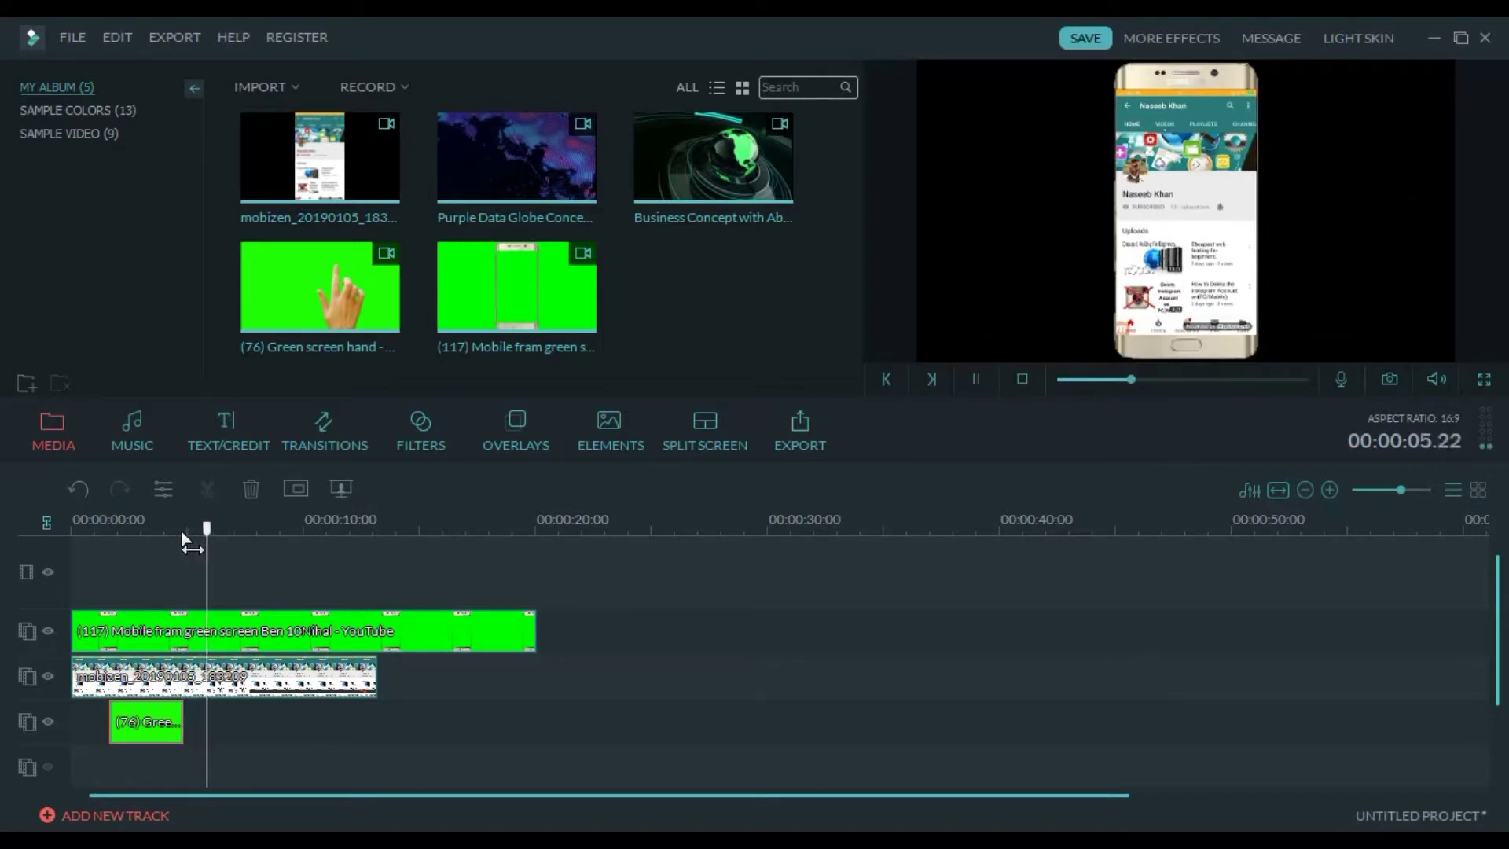
key("space")
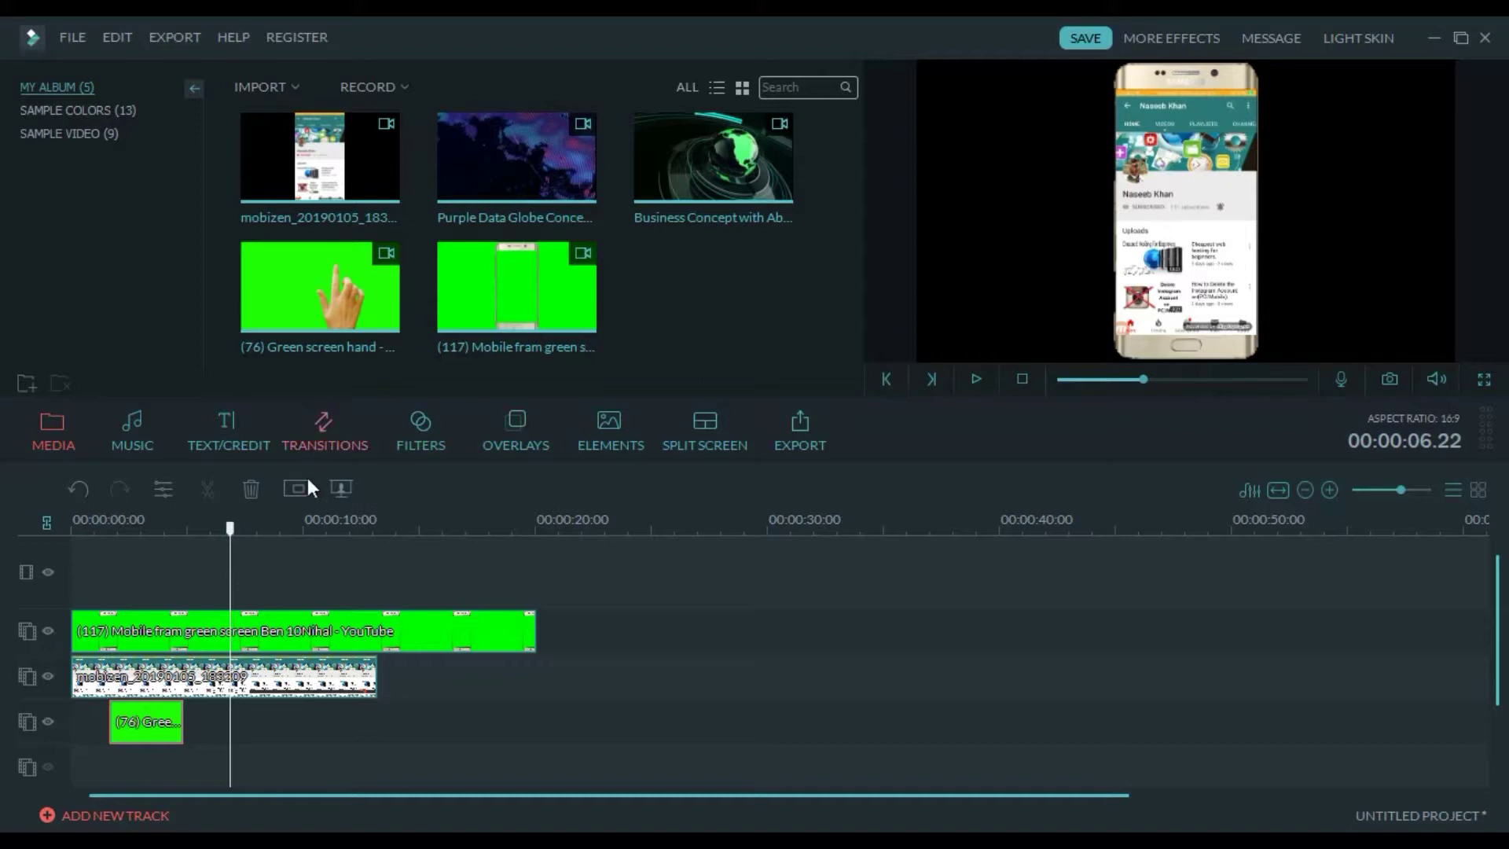
Split the phone screen recording clip at 00:00:05.01
left_click_drag(229, 532, 189, 538)
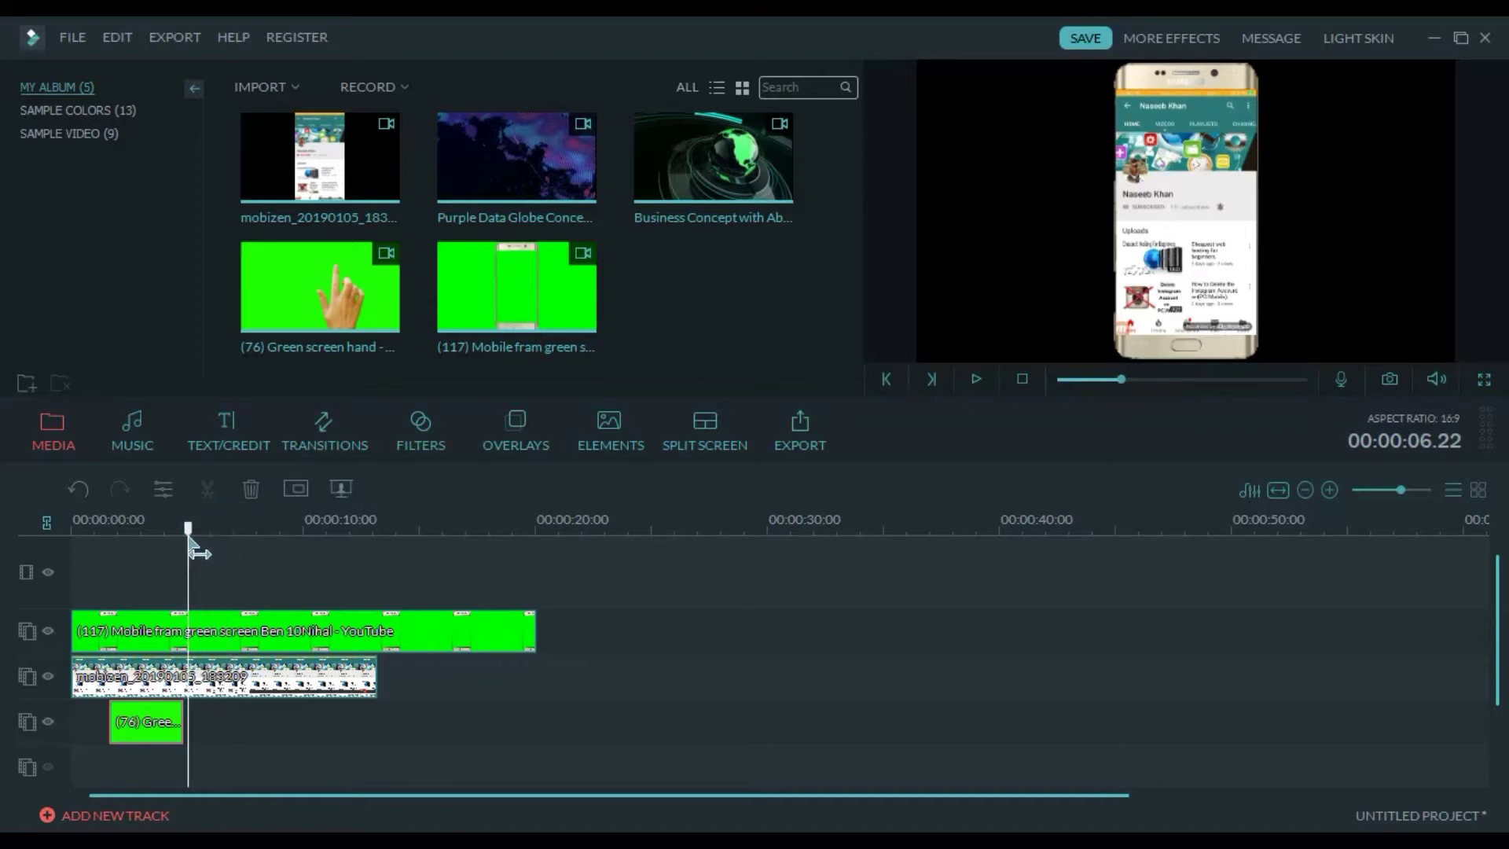
left_click(204, 676)
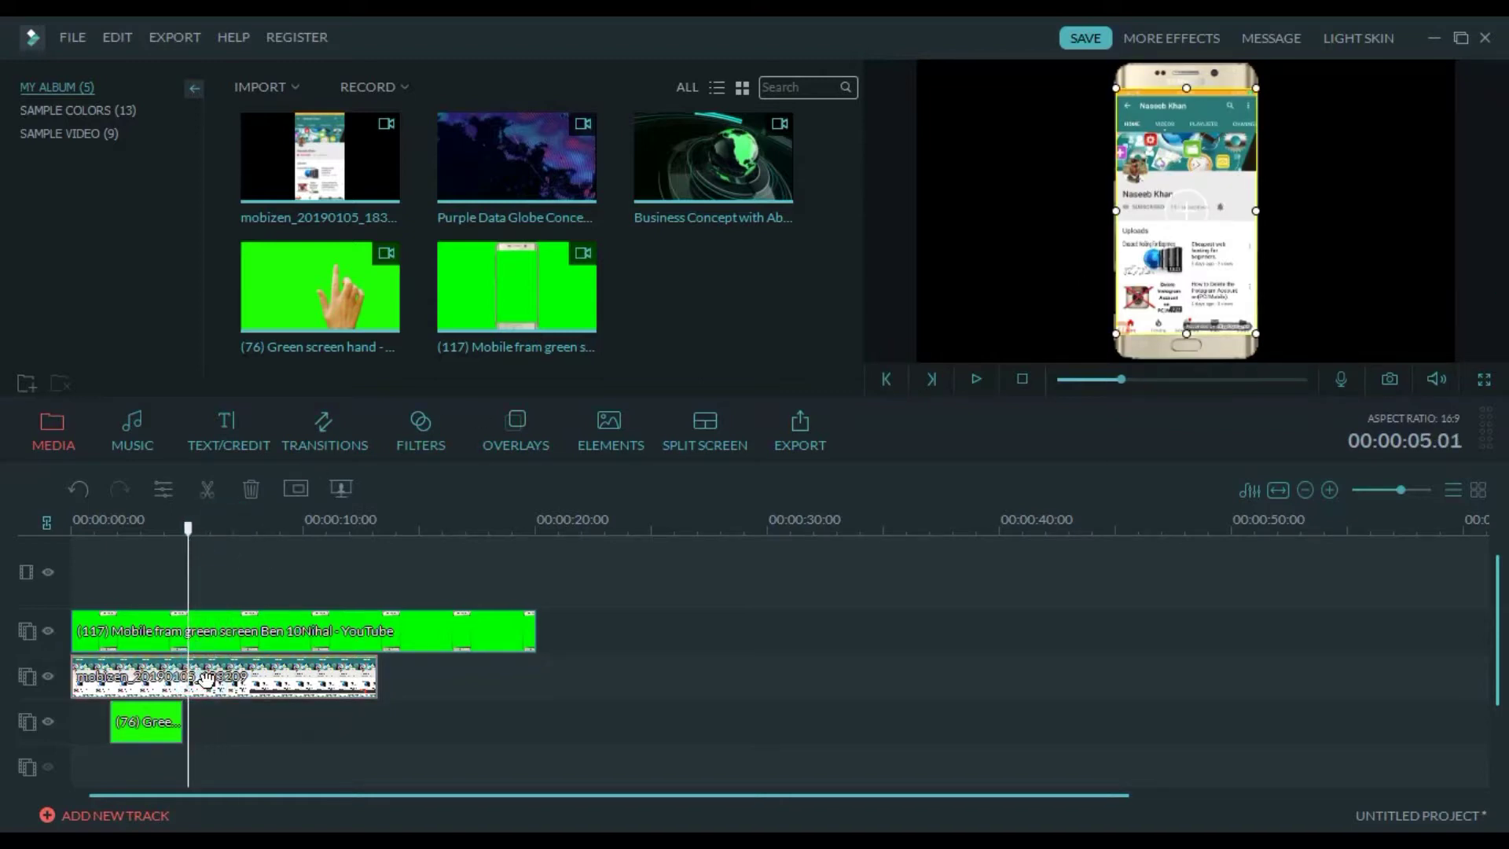
key("ctrl+b")
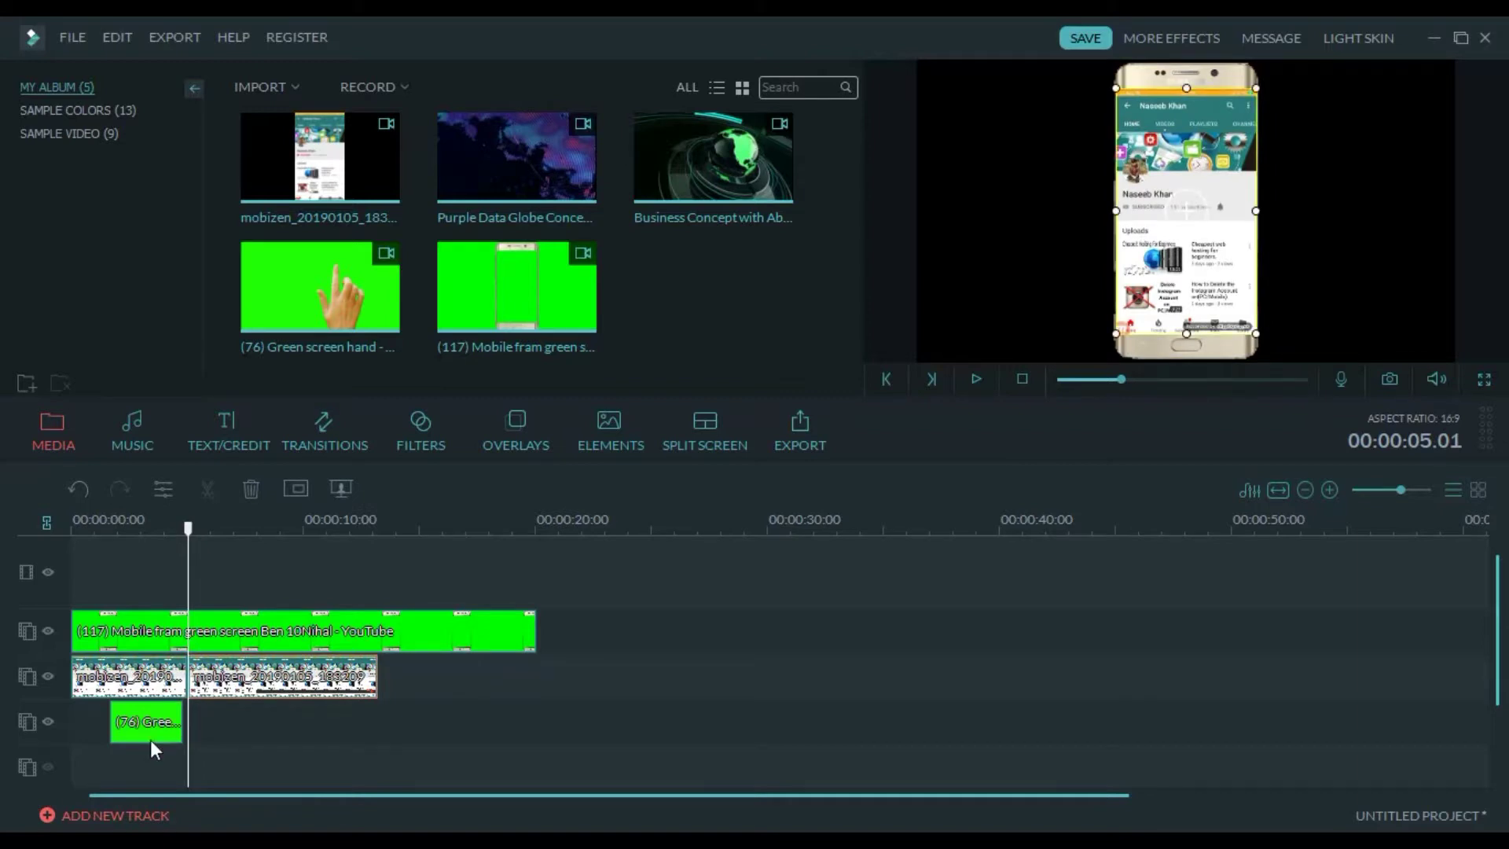
Copy the hand clip and paste the duplicate on the same track at 00:00:05.01
left_click(149, 737)
right_click(149, 739)
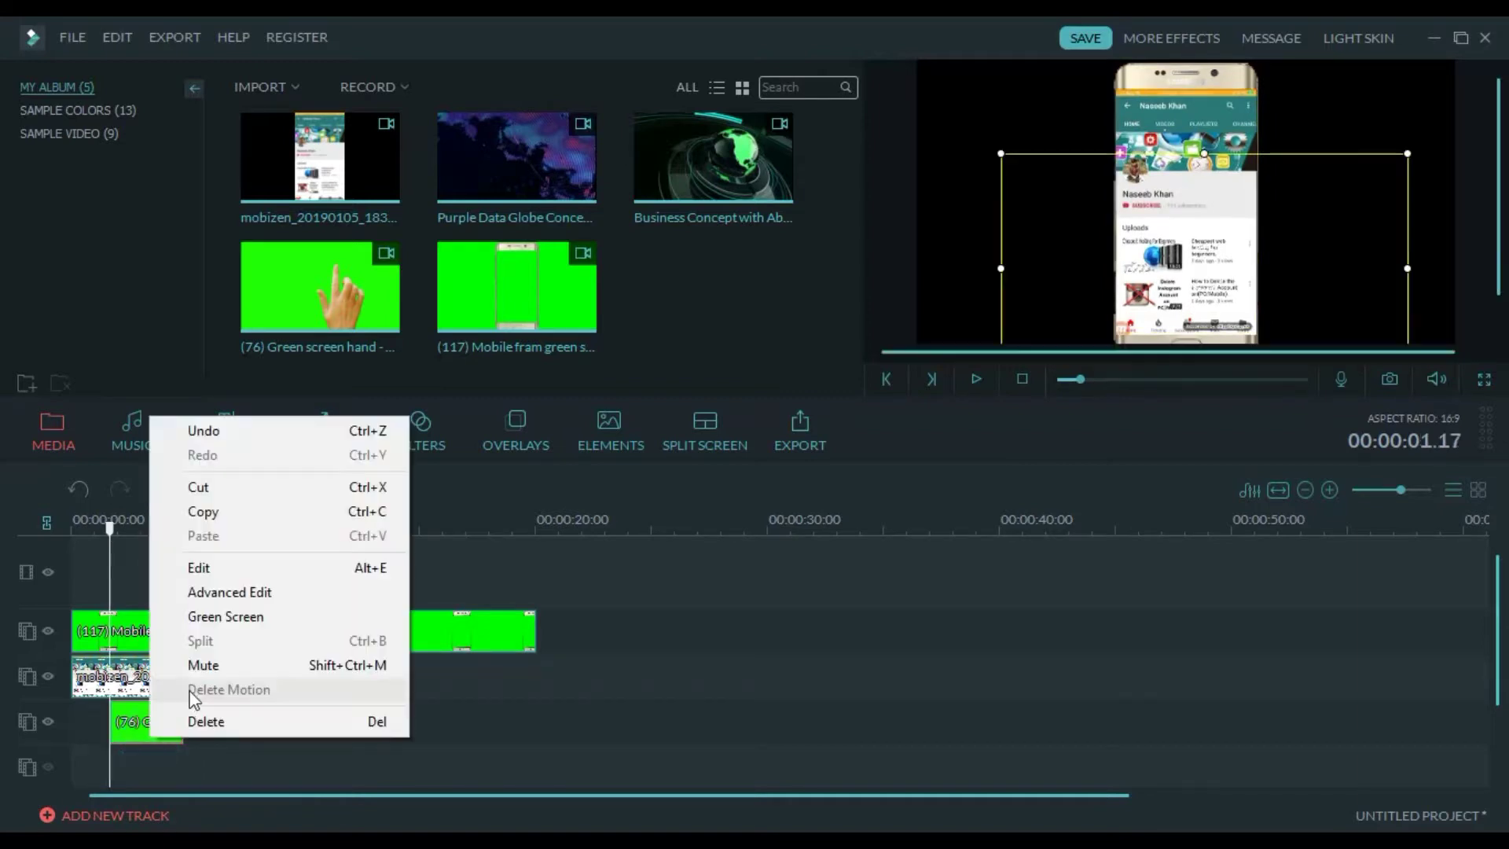
left_click(217, 525)
left_click(212, 526)
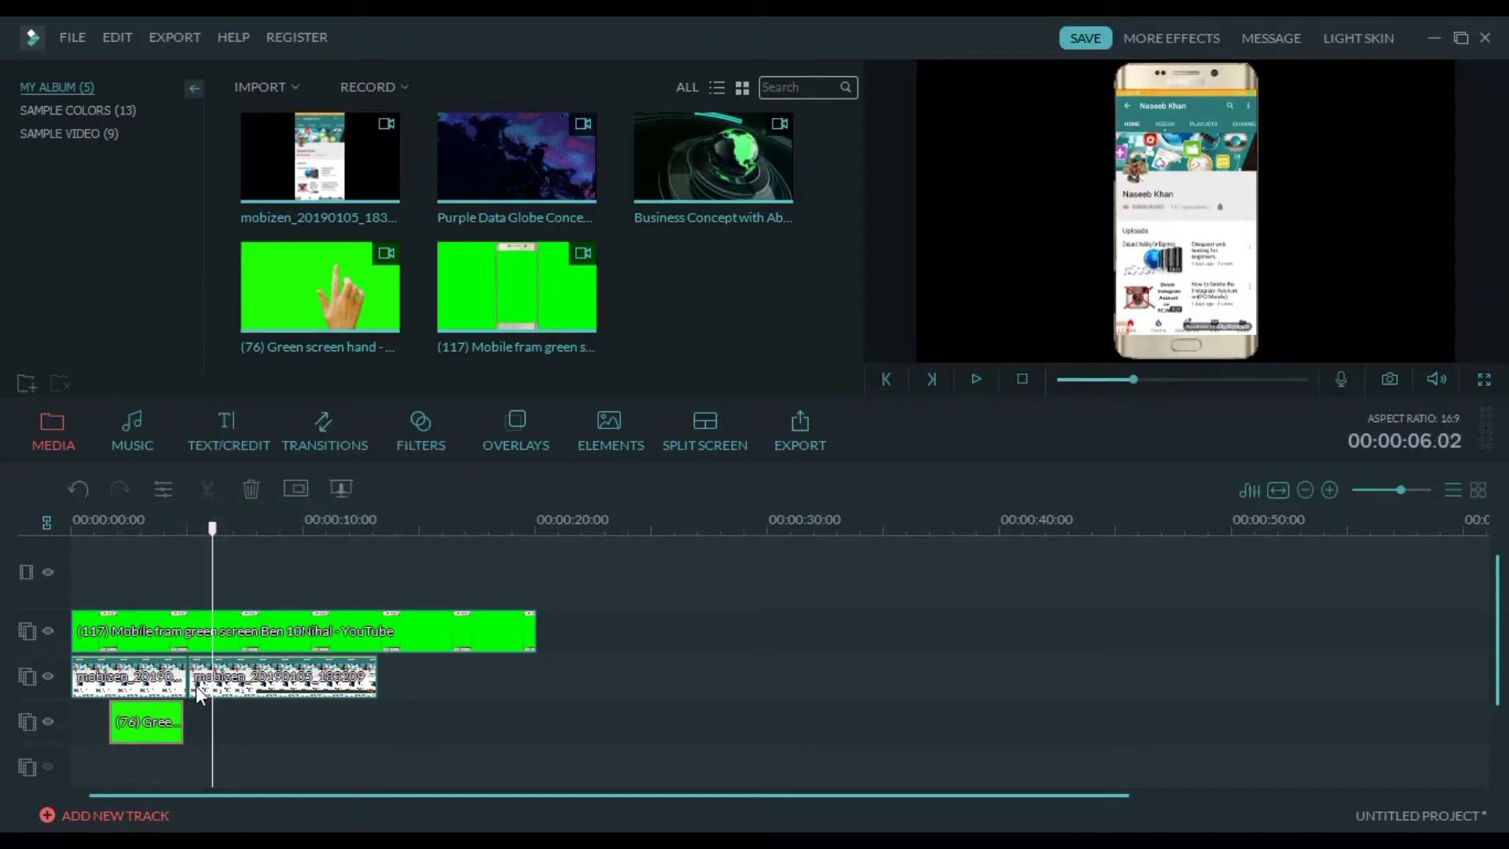
left_click_drag(212, 531, 189, 535)
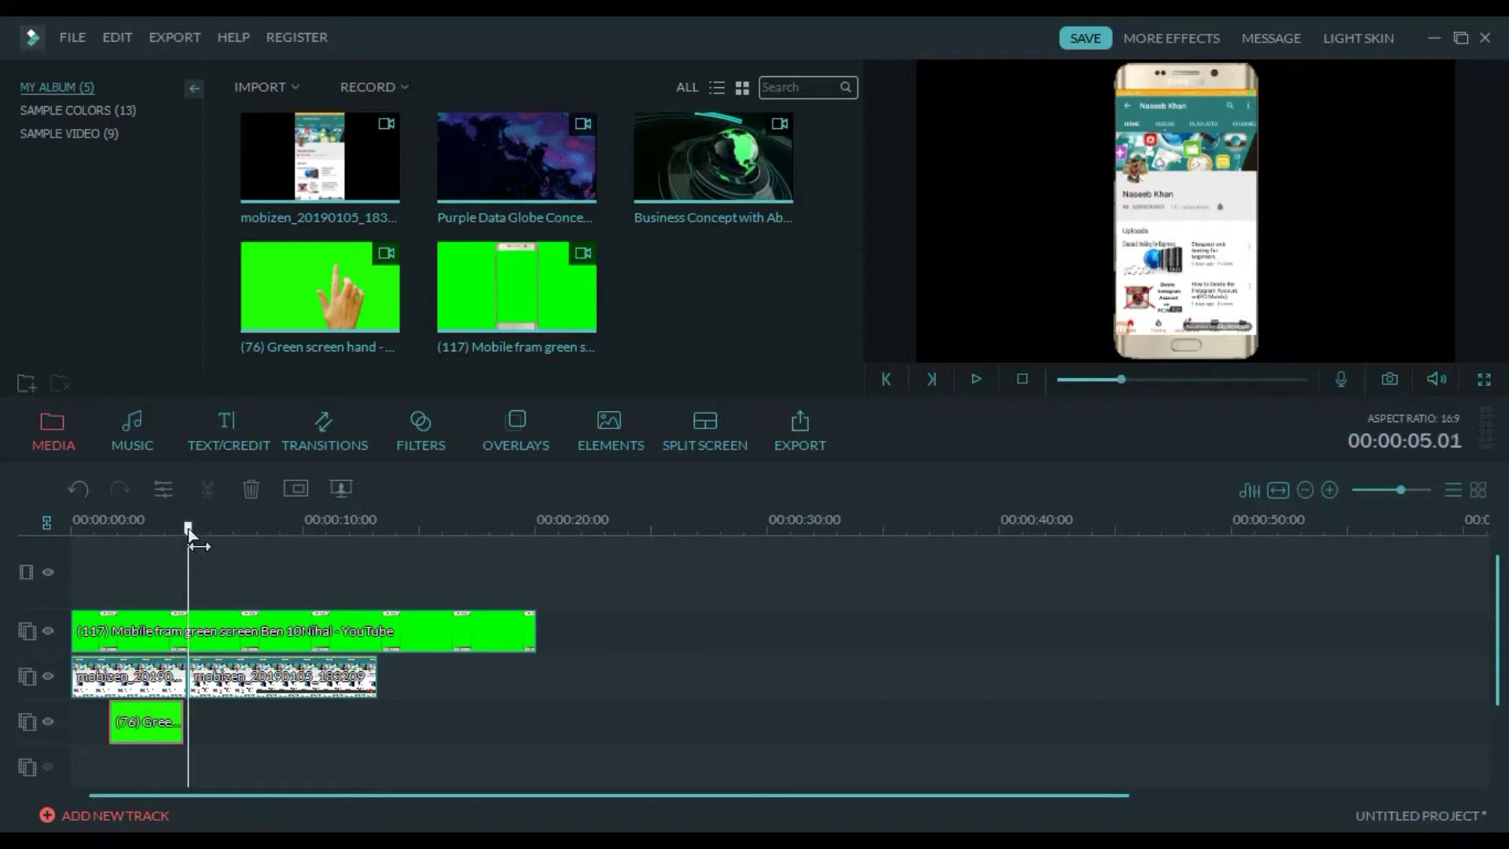
key("ctrl+v")
left_click(212, 725)
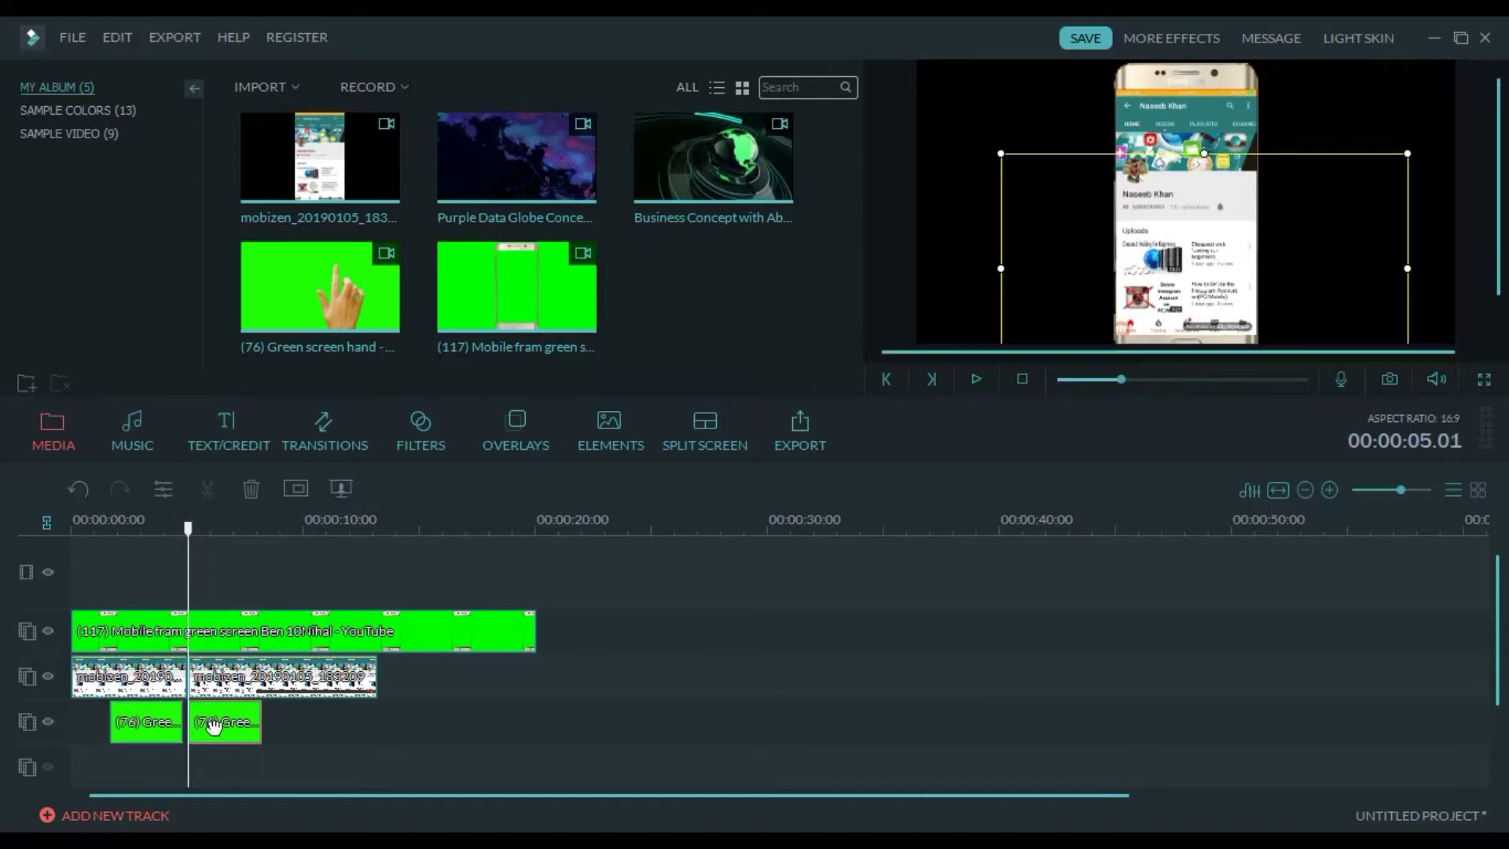
Play to 00:00:06.04 and reposition the second hand overlay so its fingertip points near the bell icon
key("space")
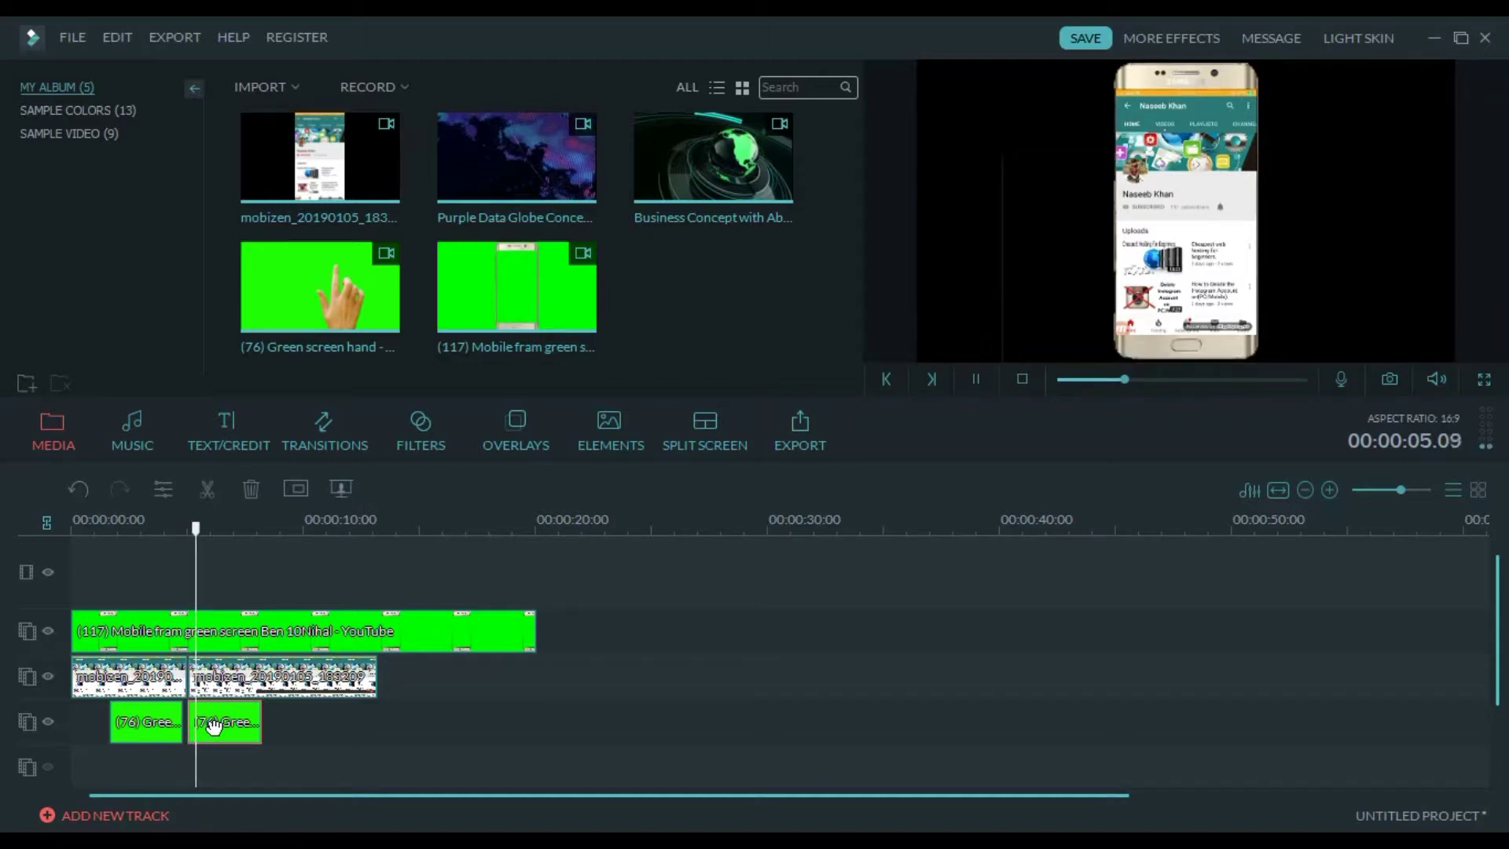
key("space")
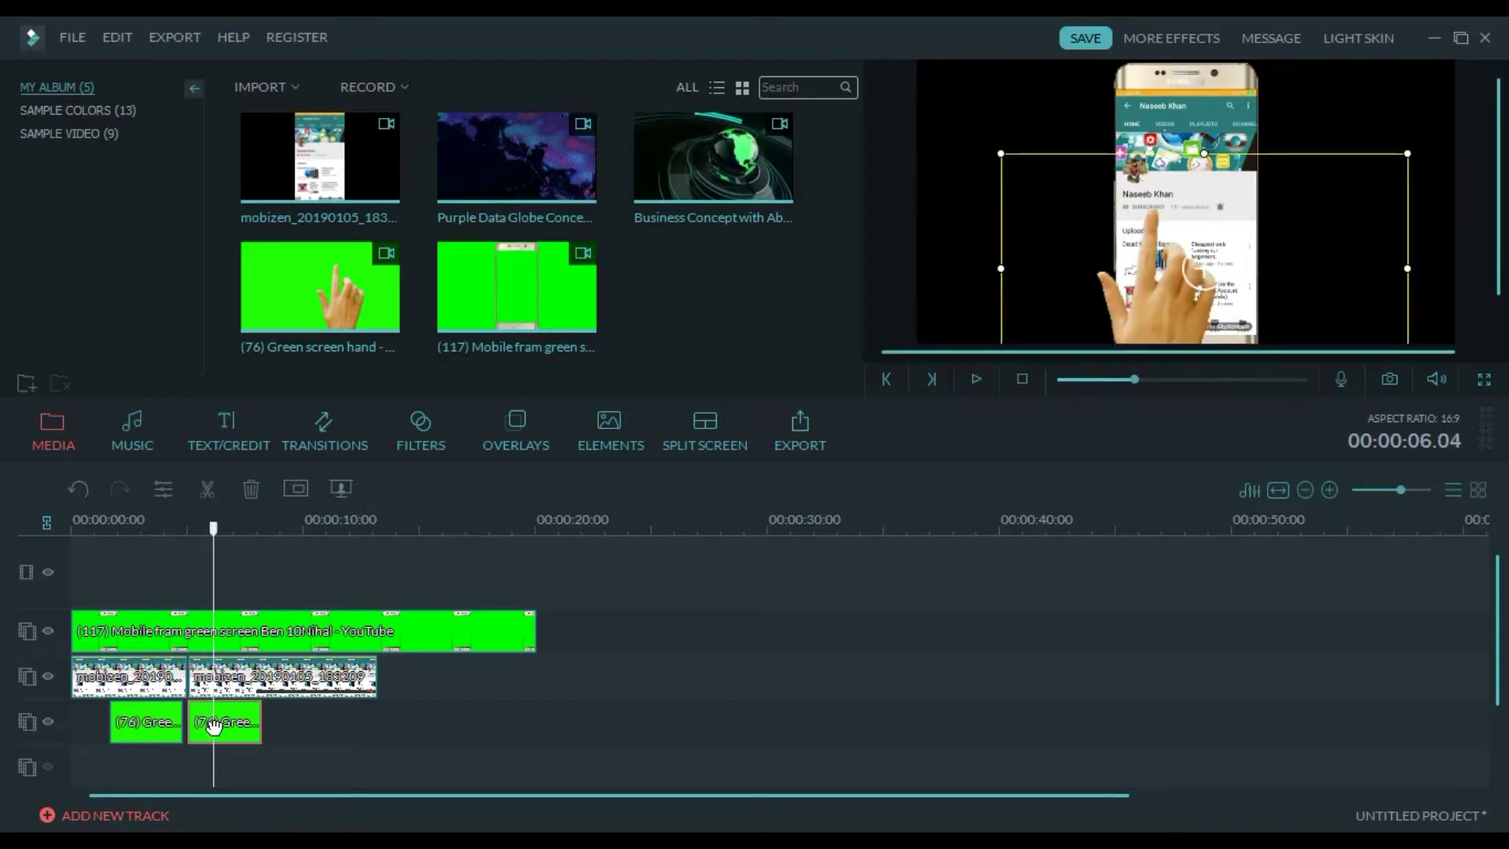
double_click(213, 725)
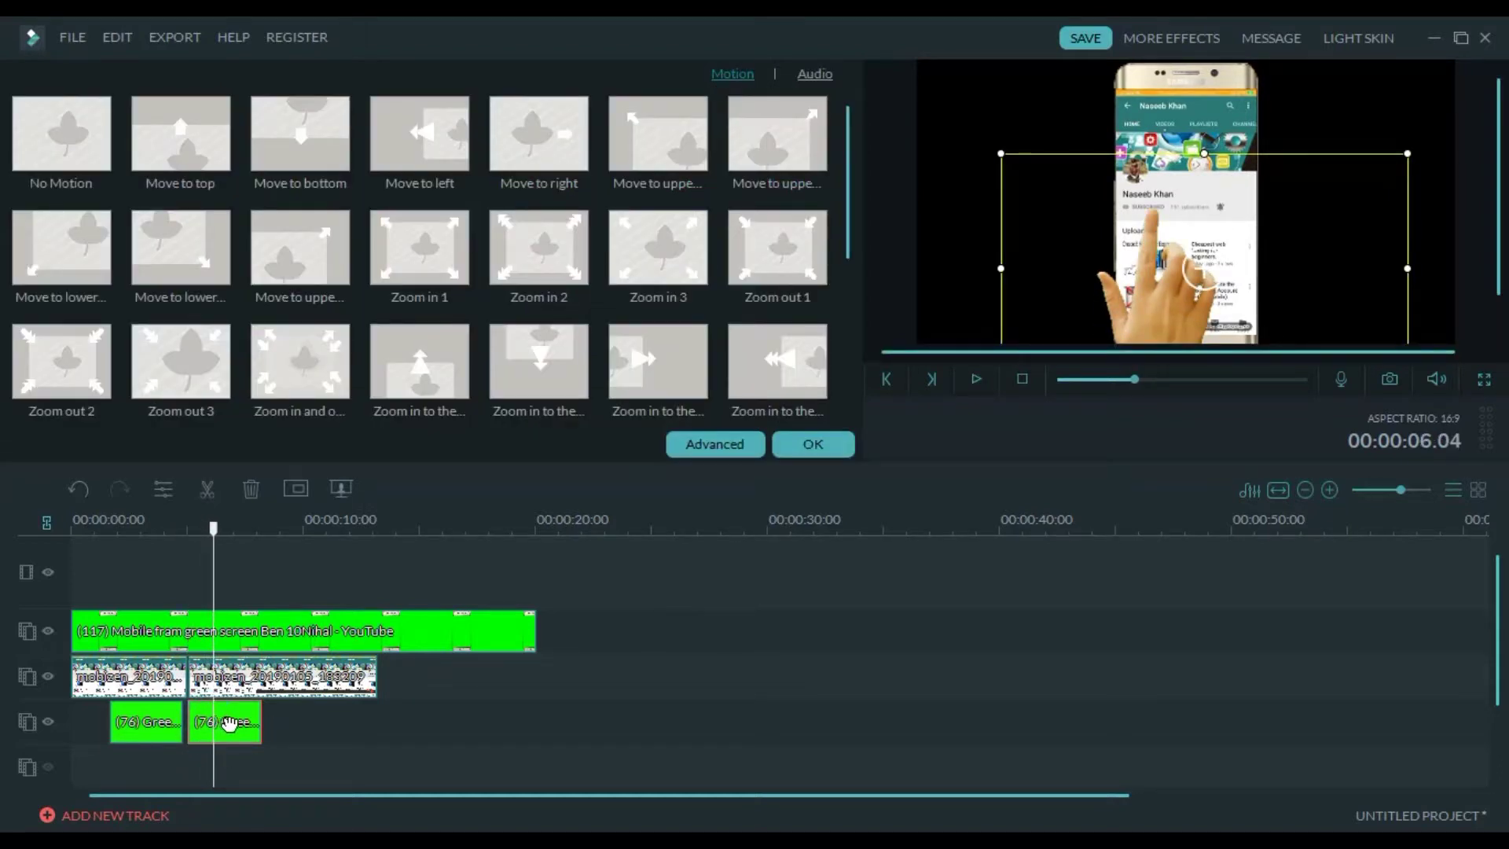
left_click_drag(1179, 256, 1243, 252)
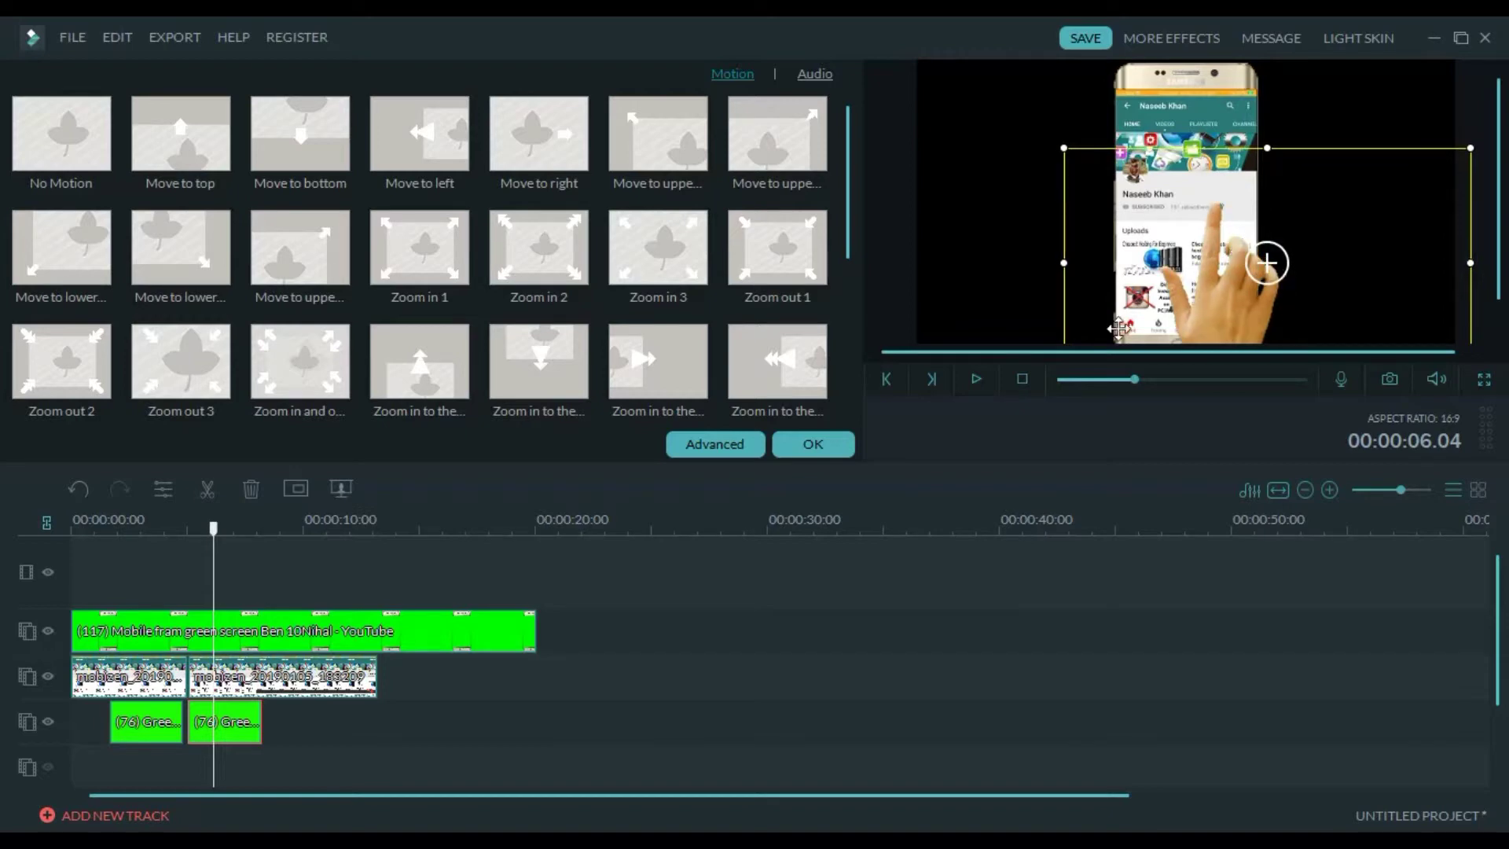
Play on to 00:00:07.04 and fine-tune the second hand's position so the fingertip sits just below the bell icon
key("space")
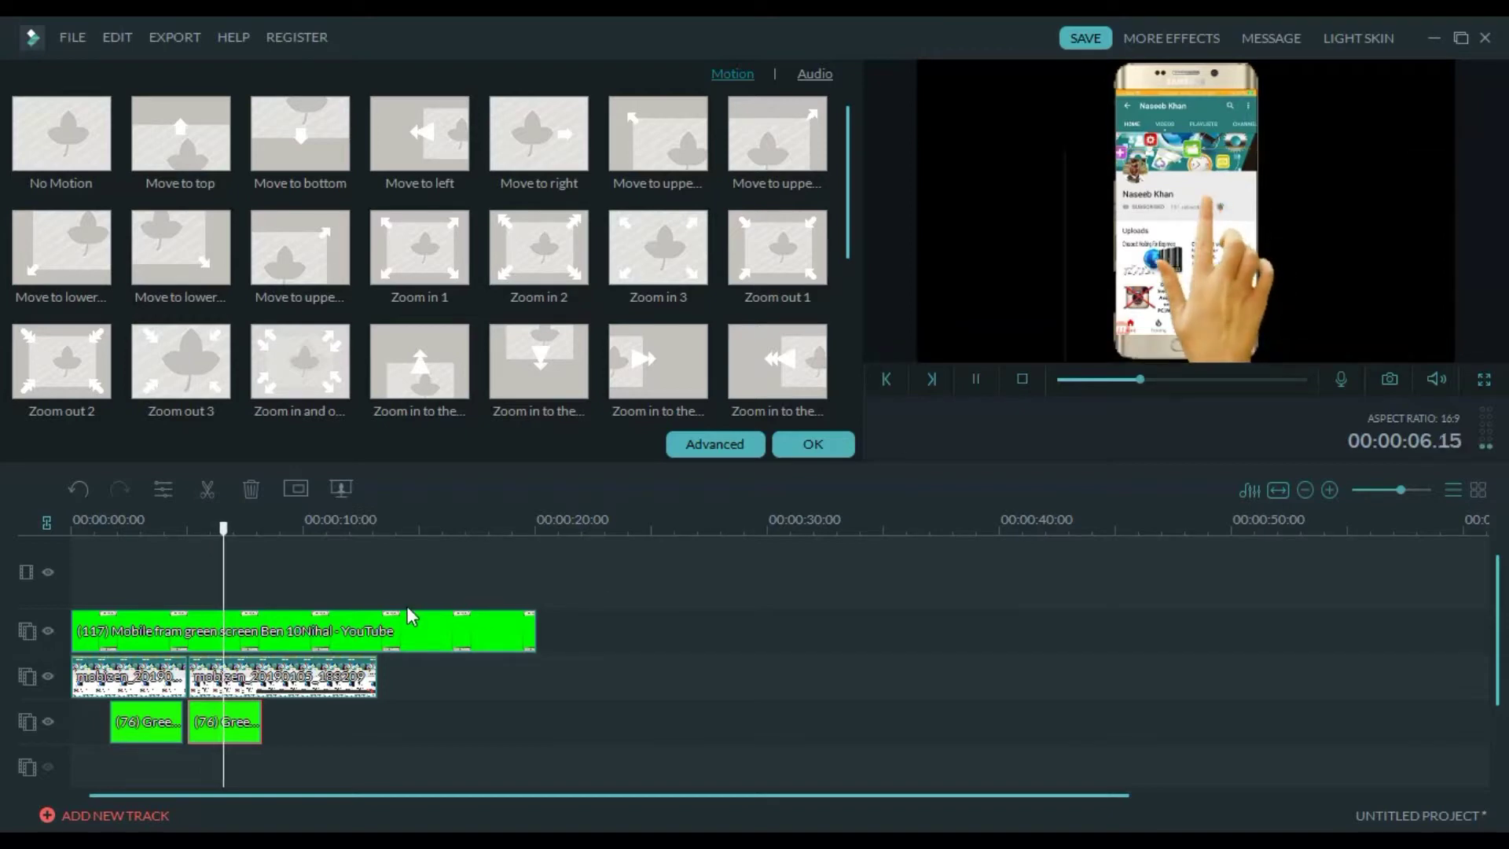
key("space")
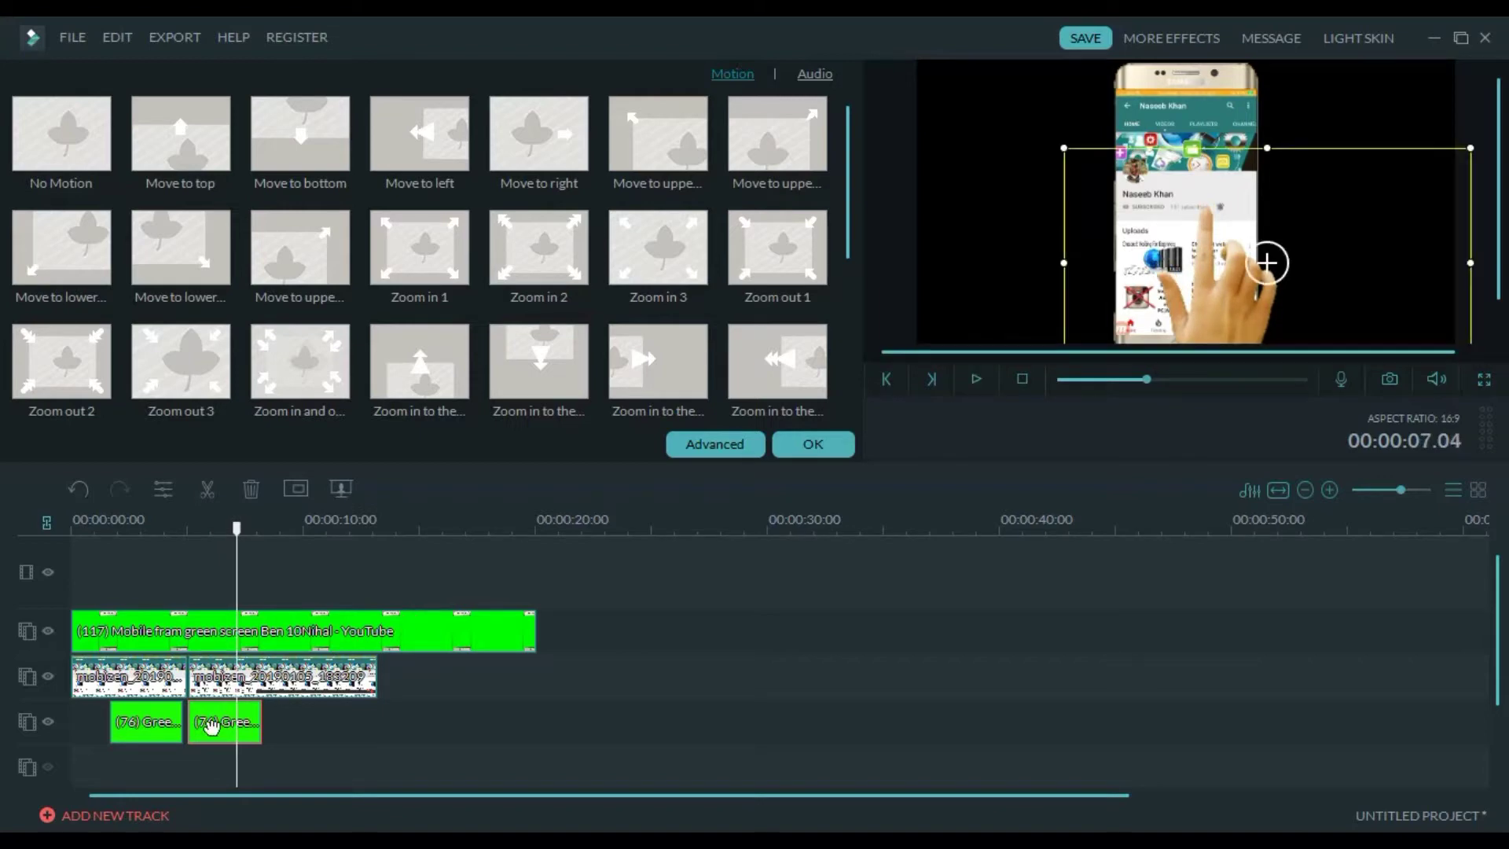
left_click_drag(1159, 293, 1177, 277)
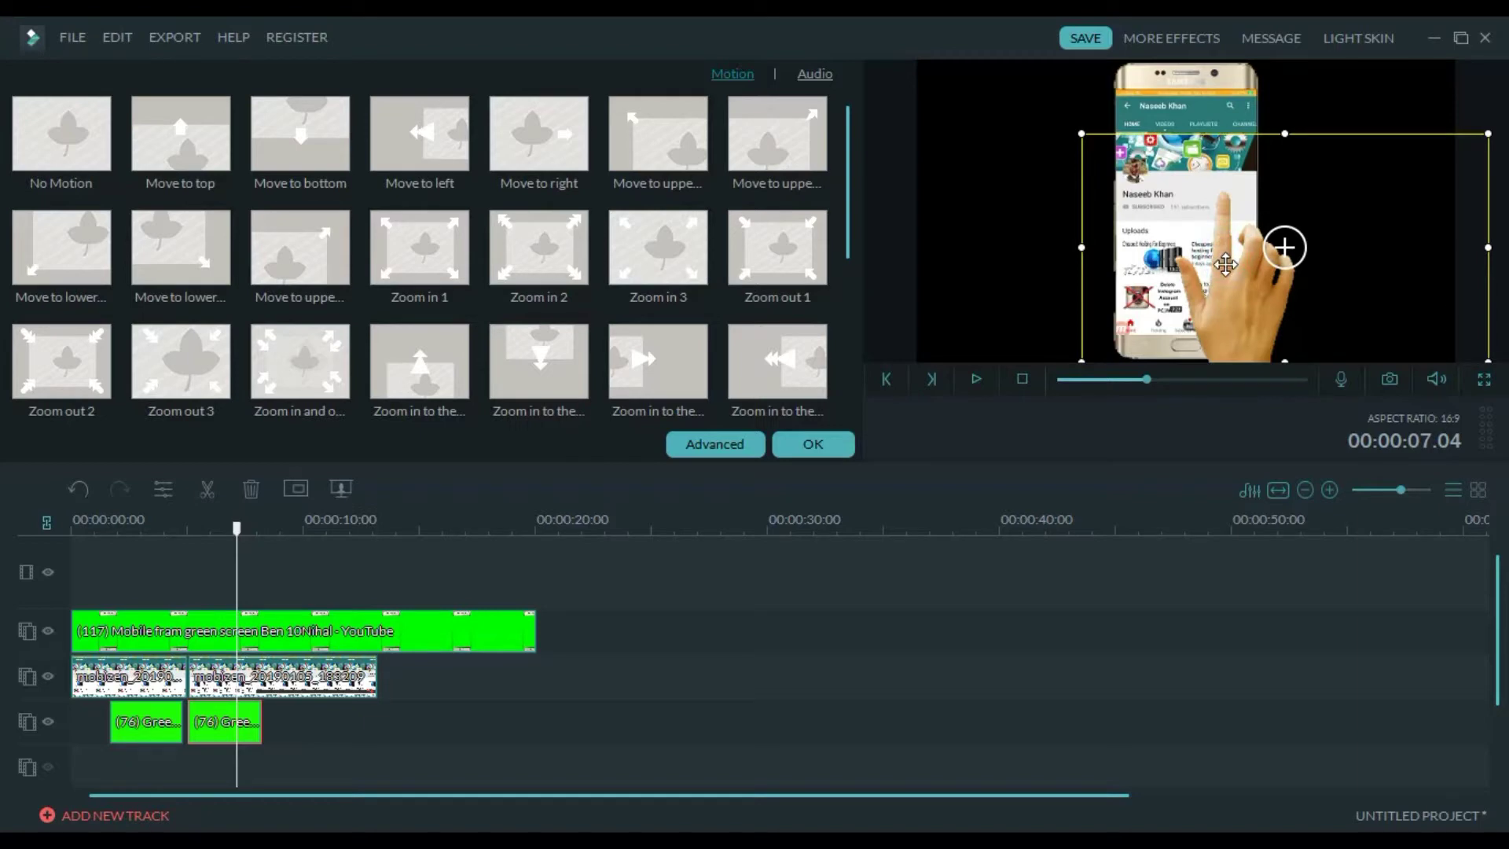
left_click_drag(1225, 264, 1223, 277)
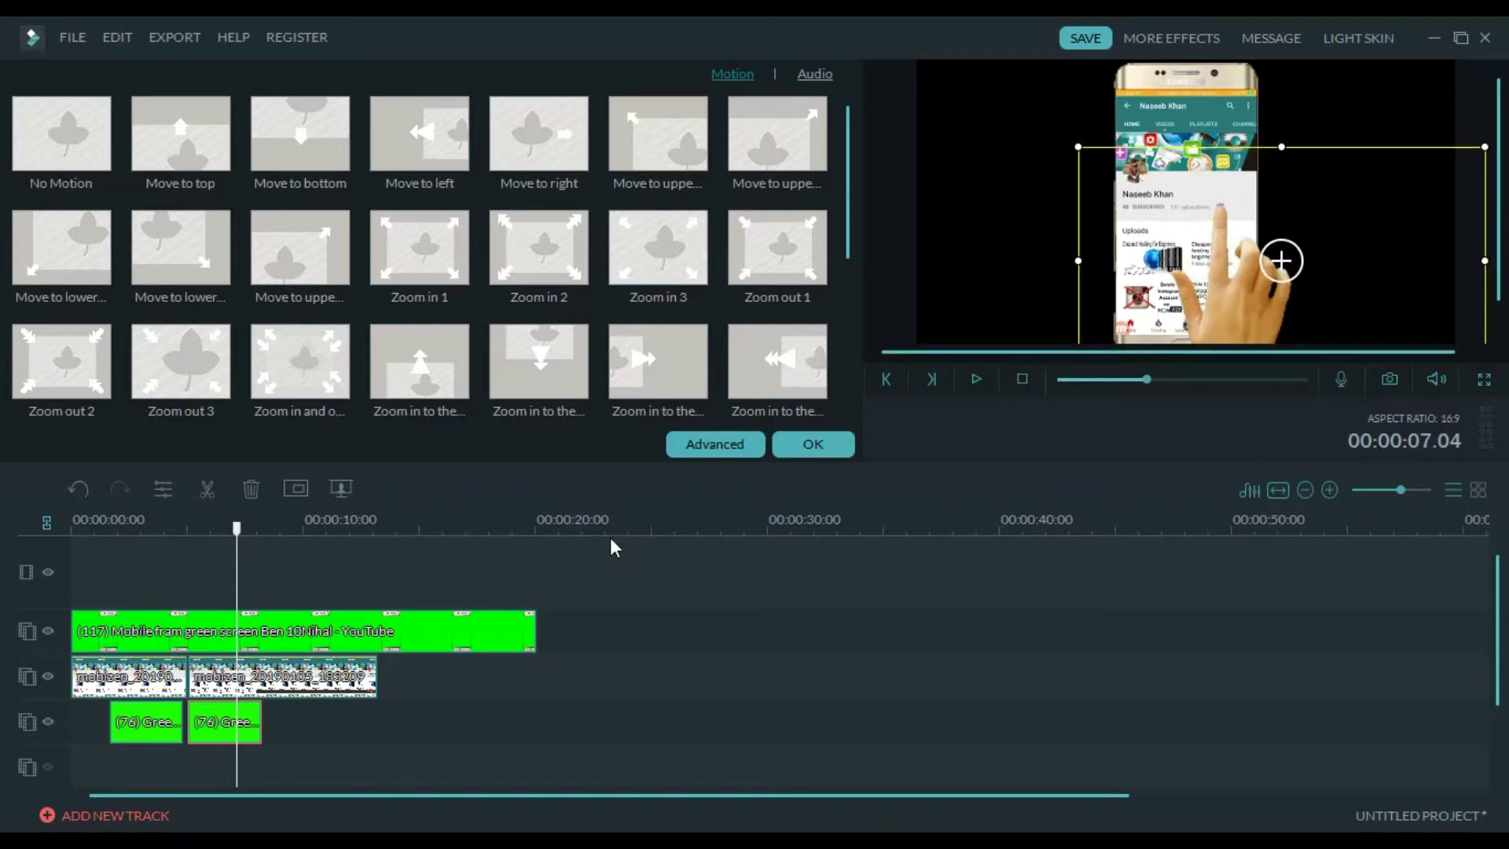
Replay from about 5 seconds, shift the second hand clip earlier to meet the first one, and play it again
left_click_drag(236, 536, 187, 541)
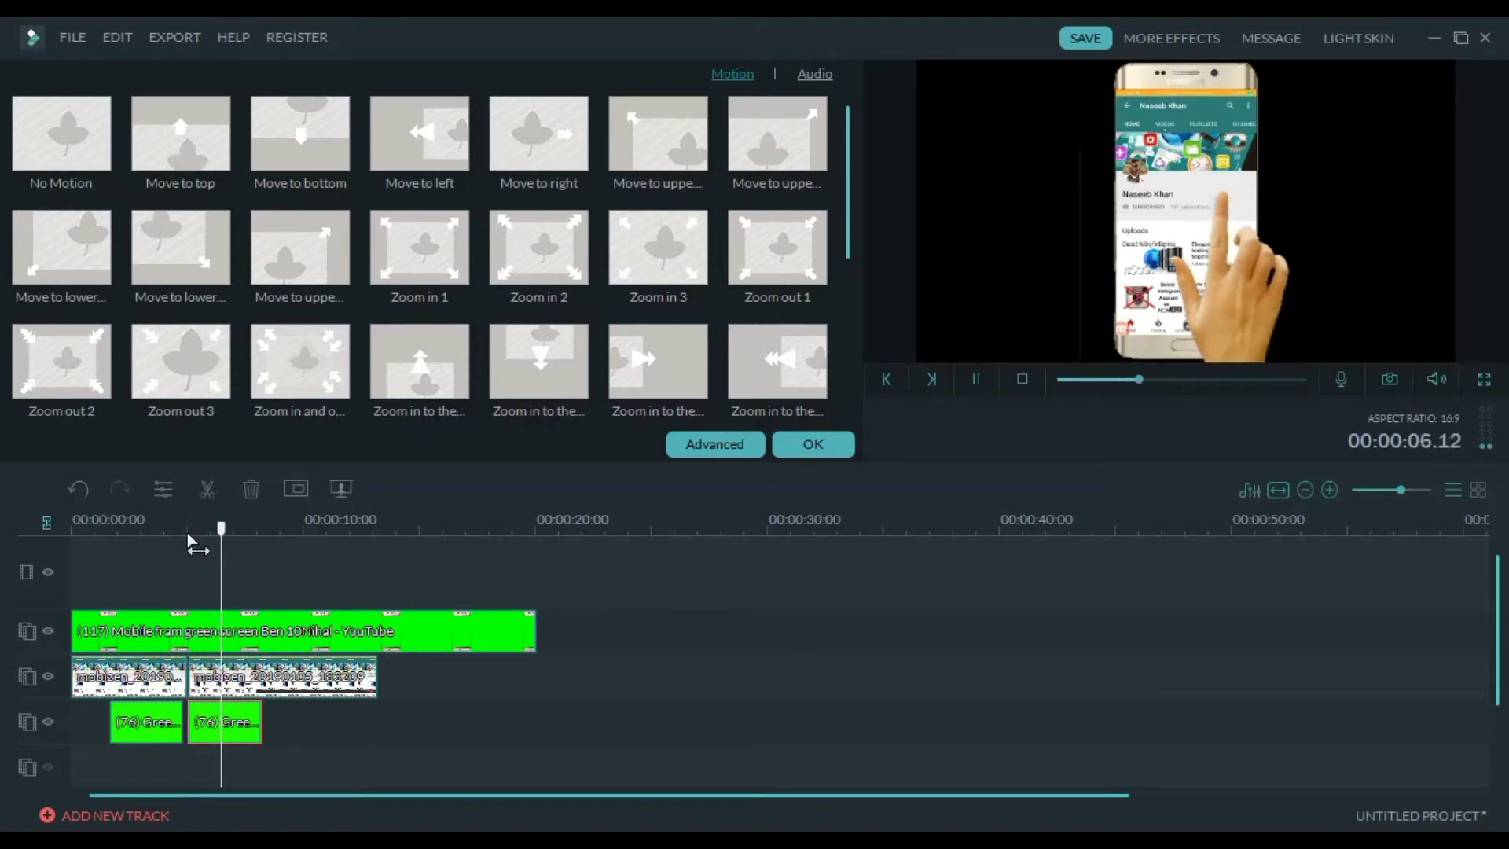
left_click(211, 720)
left_click_drag(211, 721, 210, 721)
key("space")
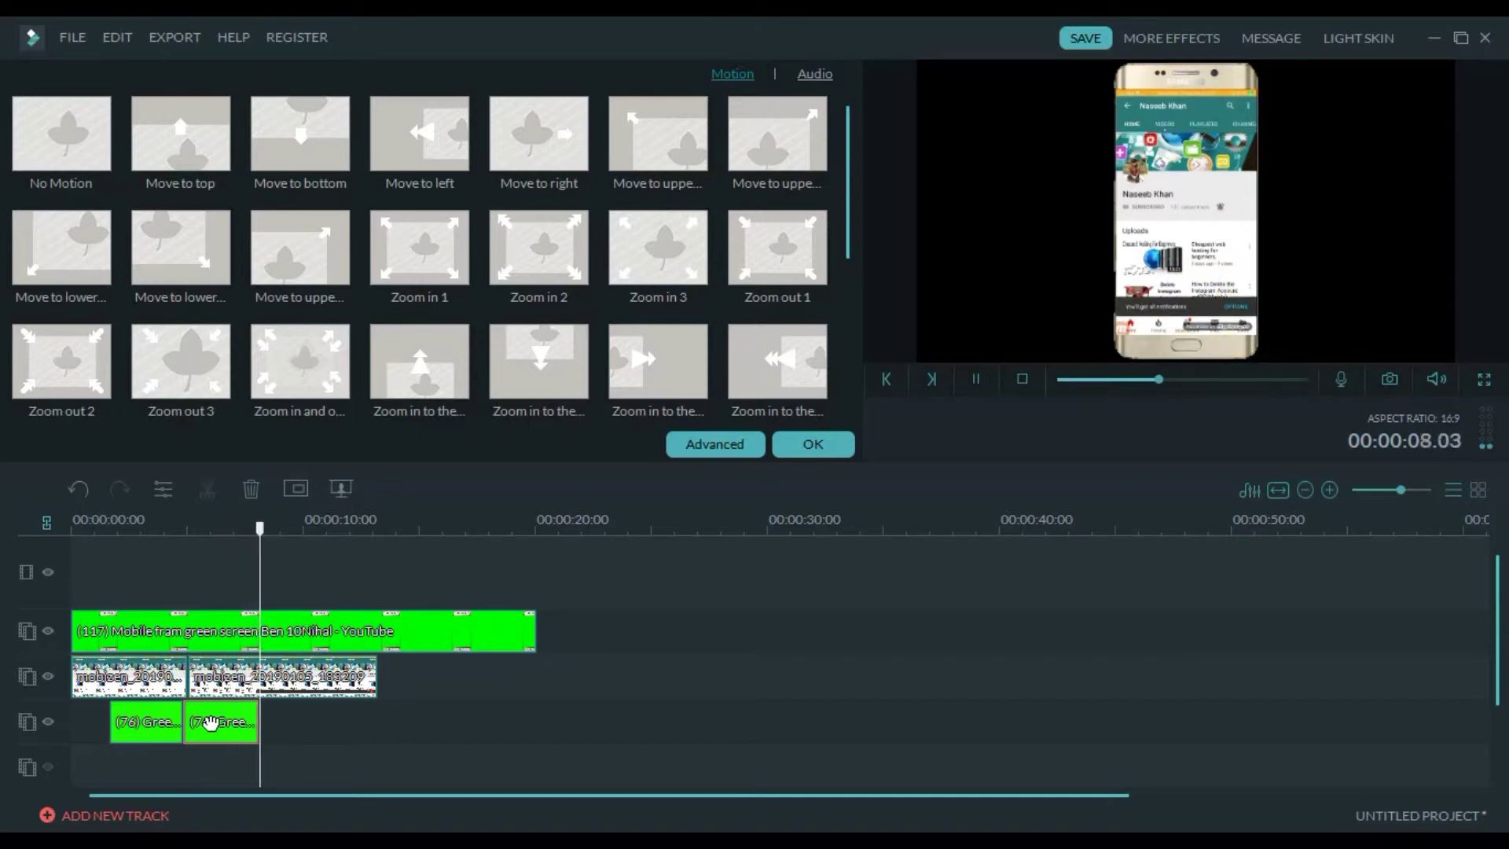
key("space")
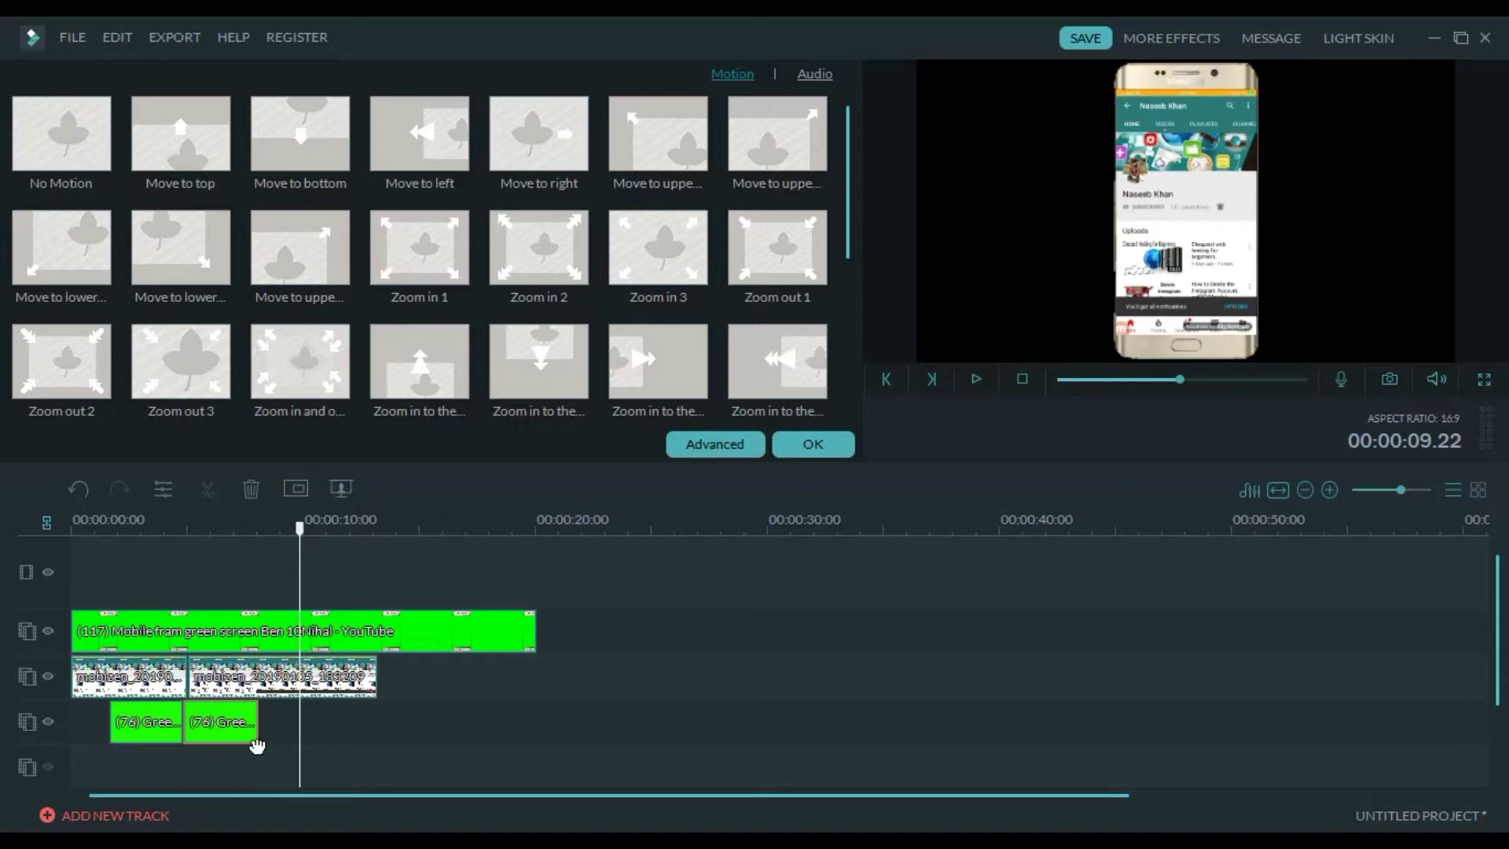
Nudge the second hand overlay toward the bell icon at 00:00:06.00 and replay the timeline from about 4 seconds
left_click_drag(299, 526, 160, 526)
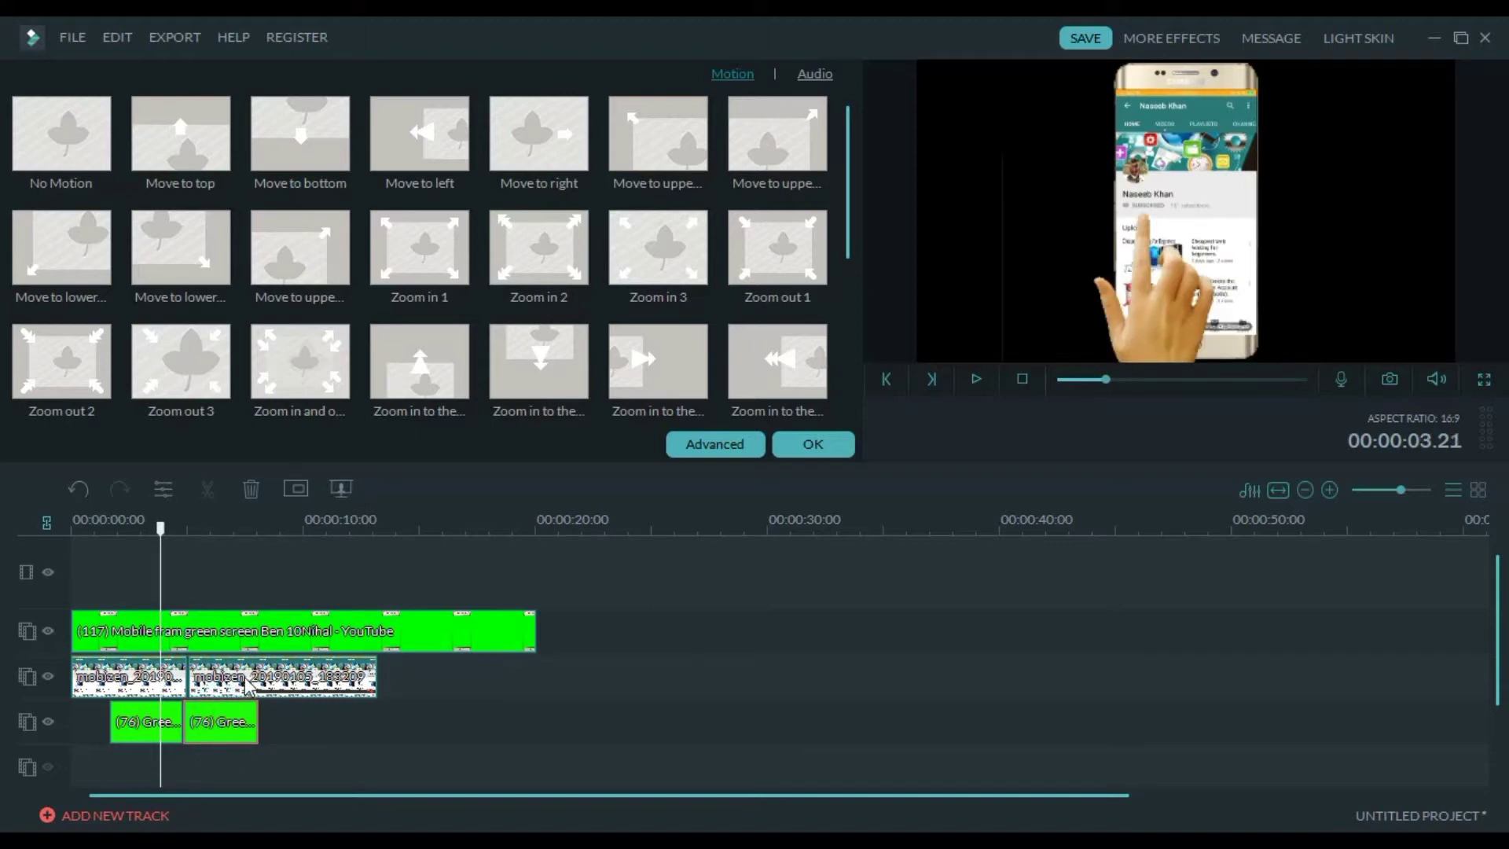
left_click(214, 729)
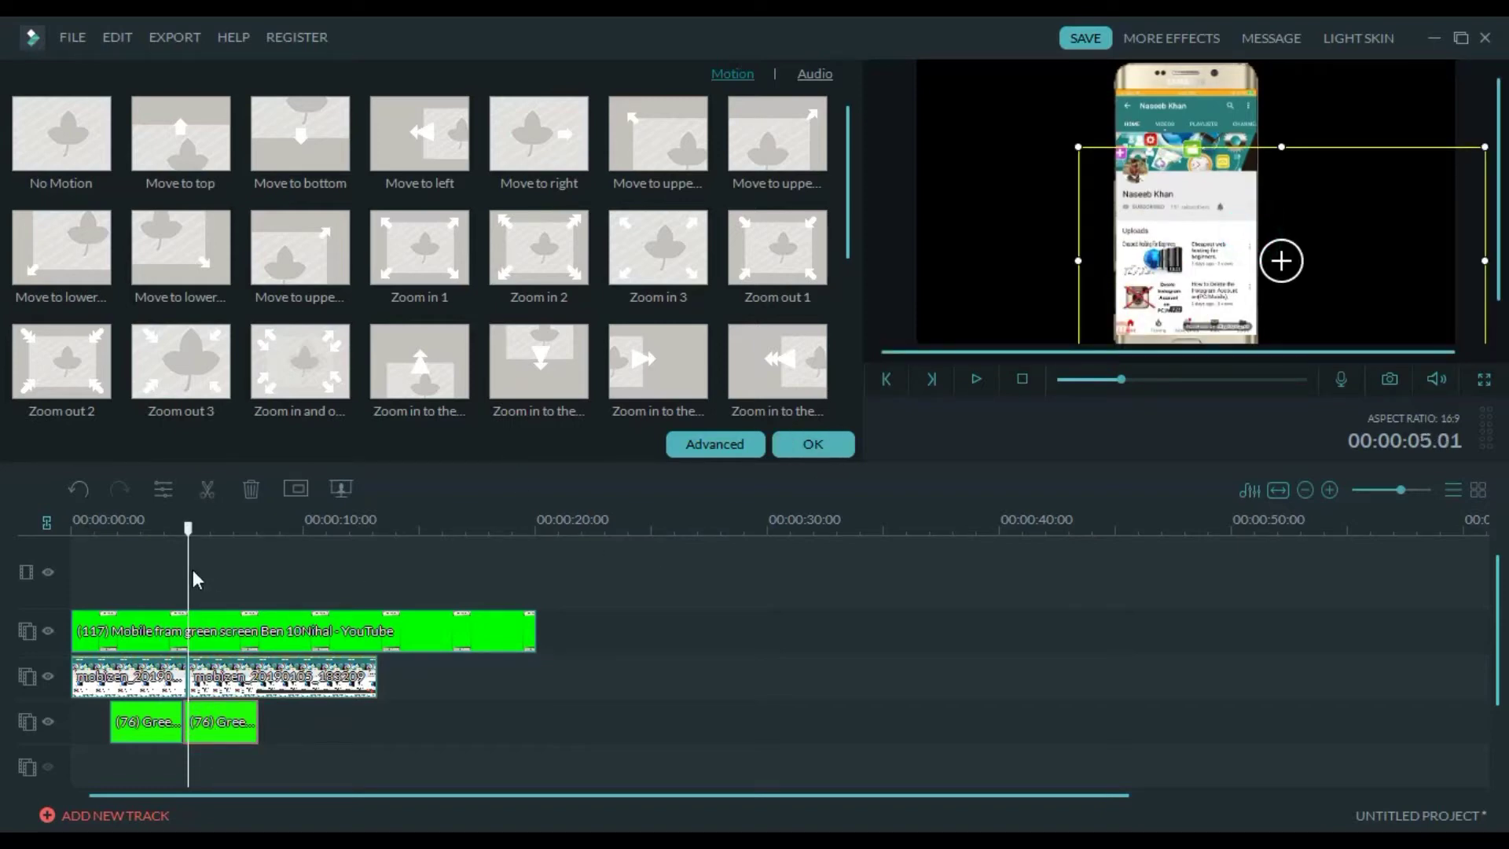
left_click_drag(188, 531, 211, 533)
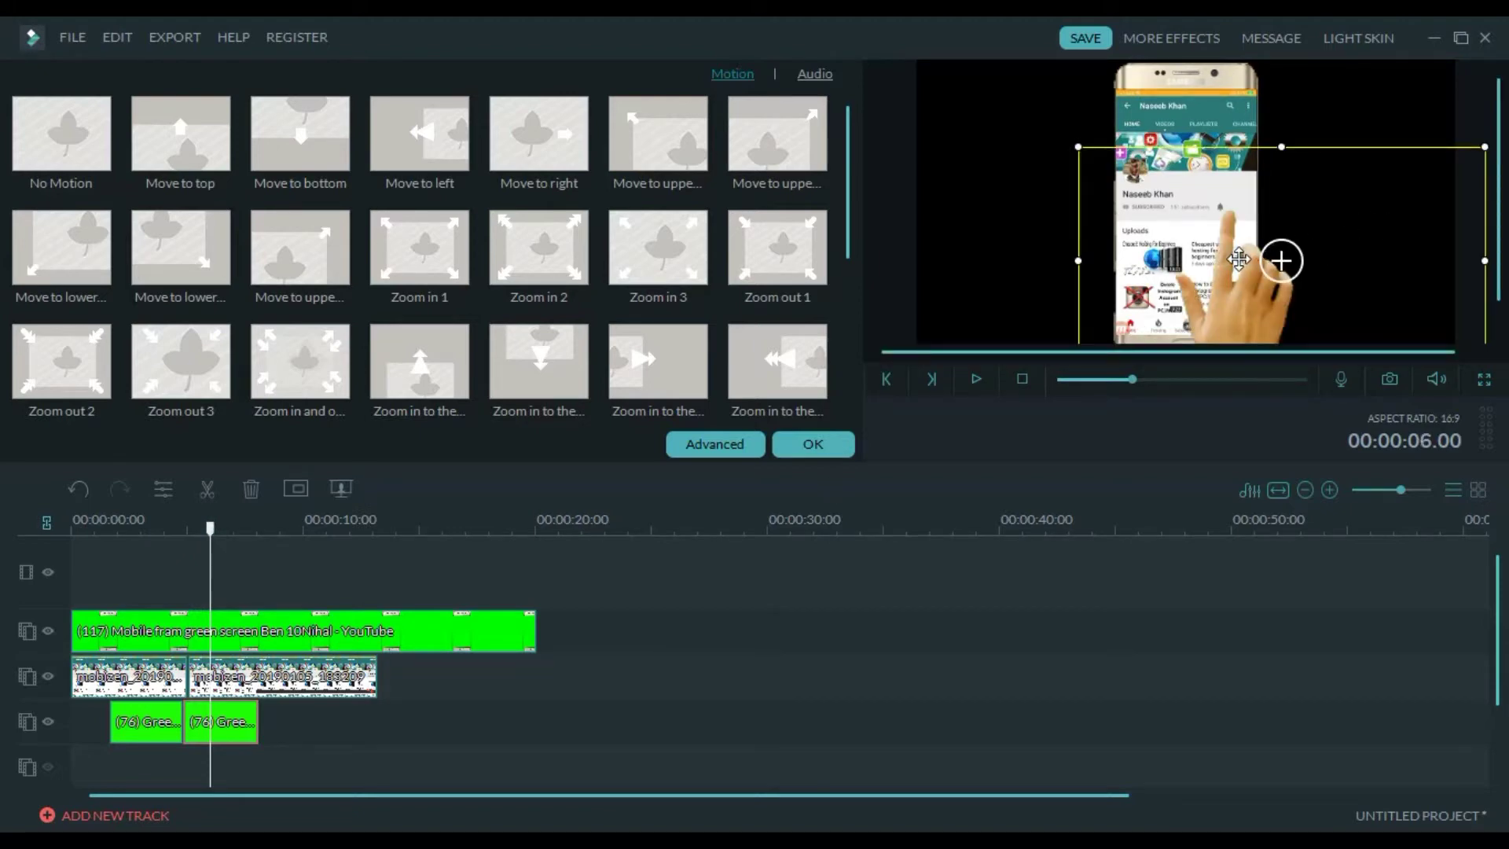
left_click_drag(1238, 260, 1235, 262)
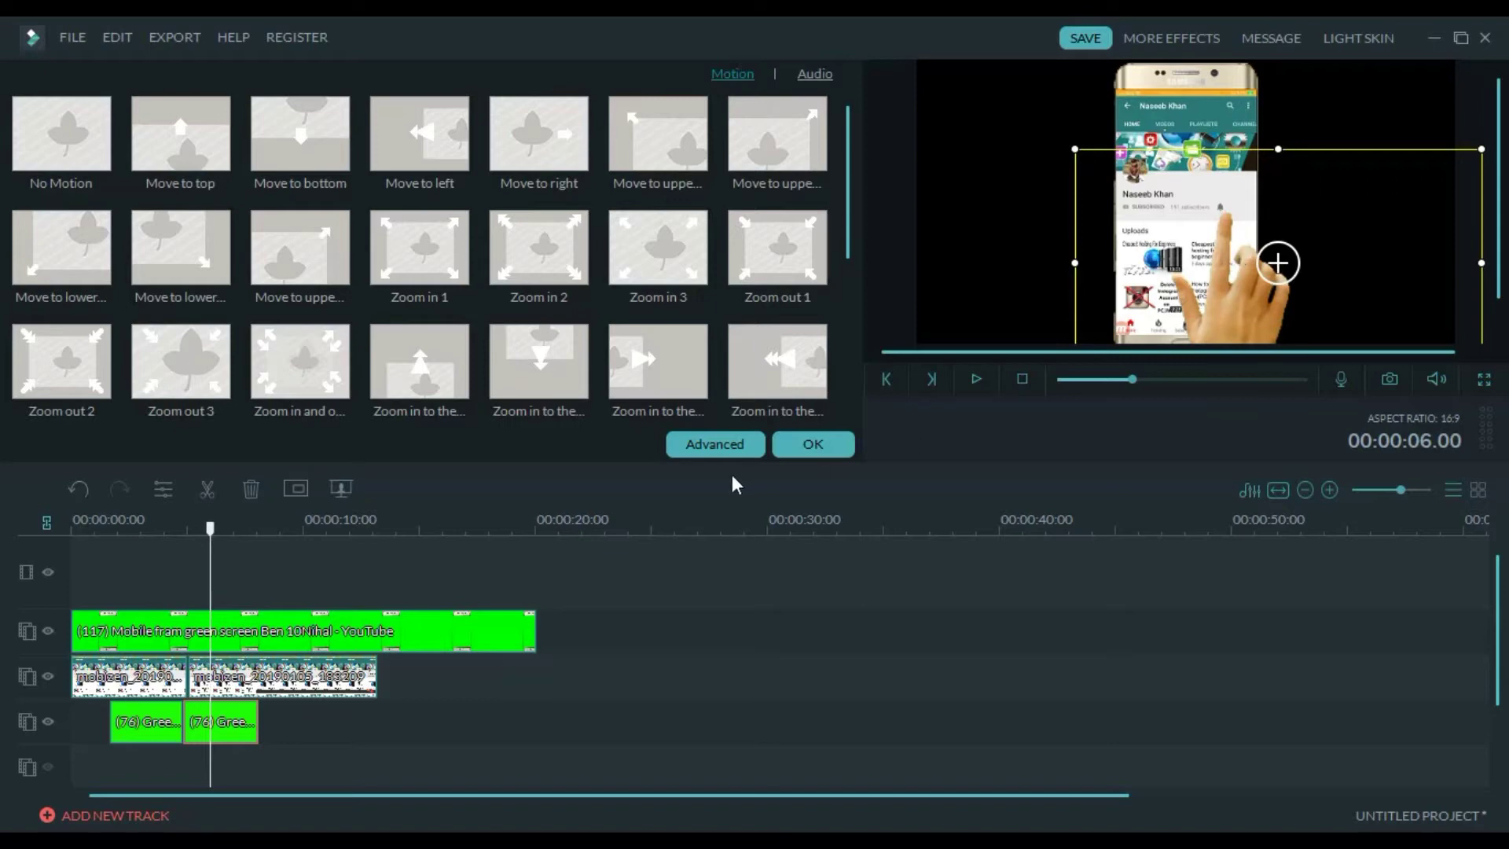
left_click_drag(209, 528, 164, 528)
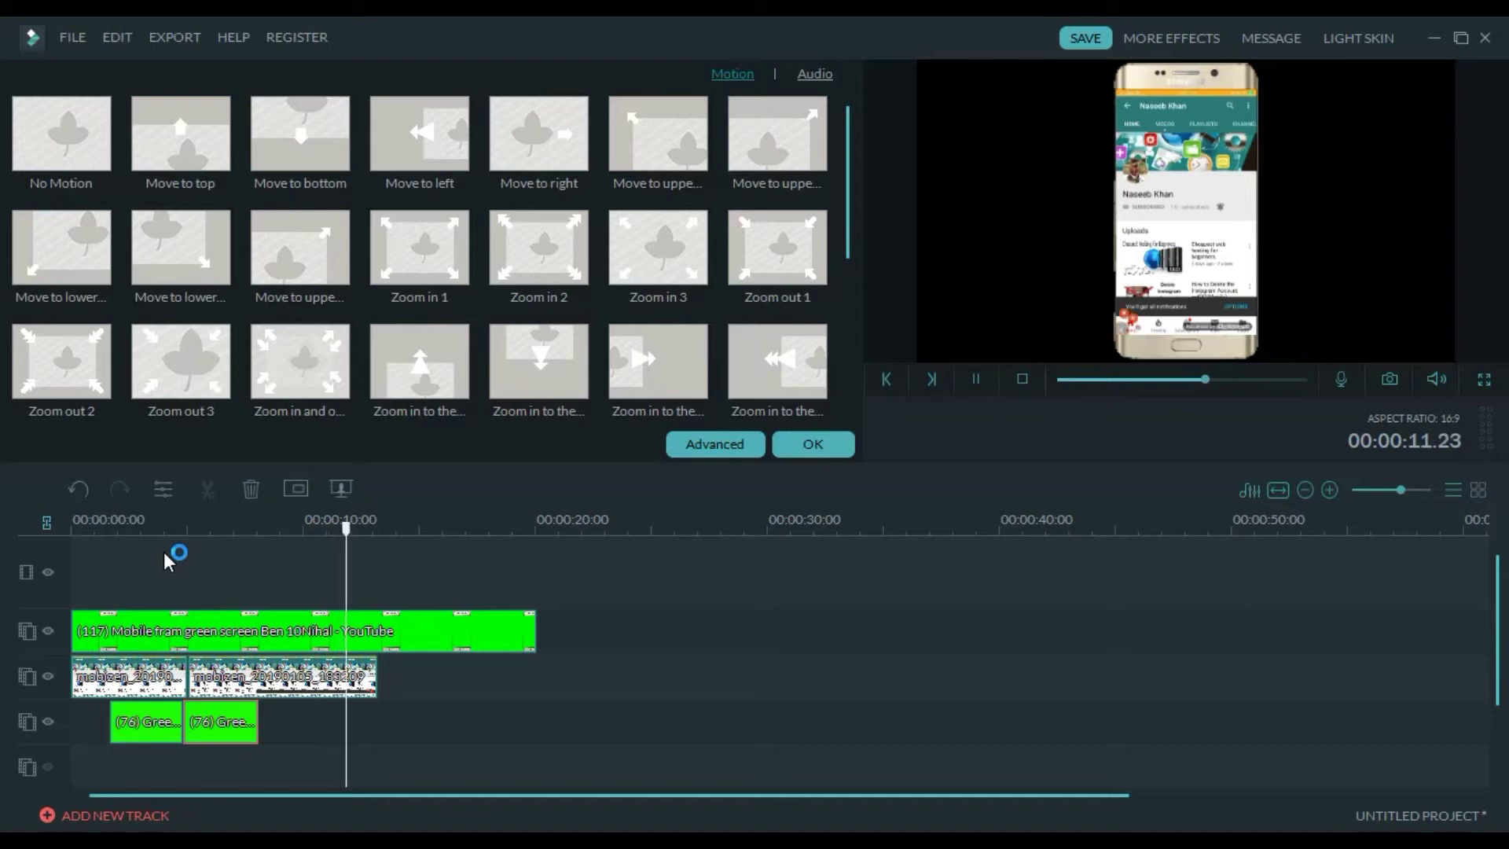
key("space")
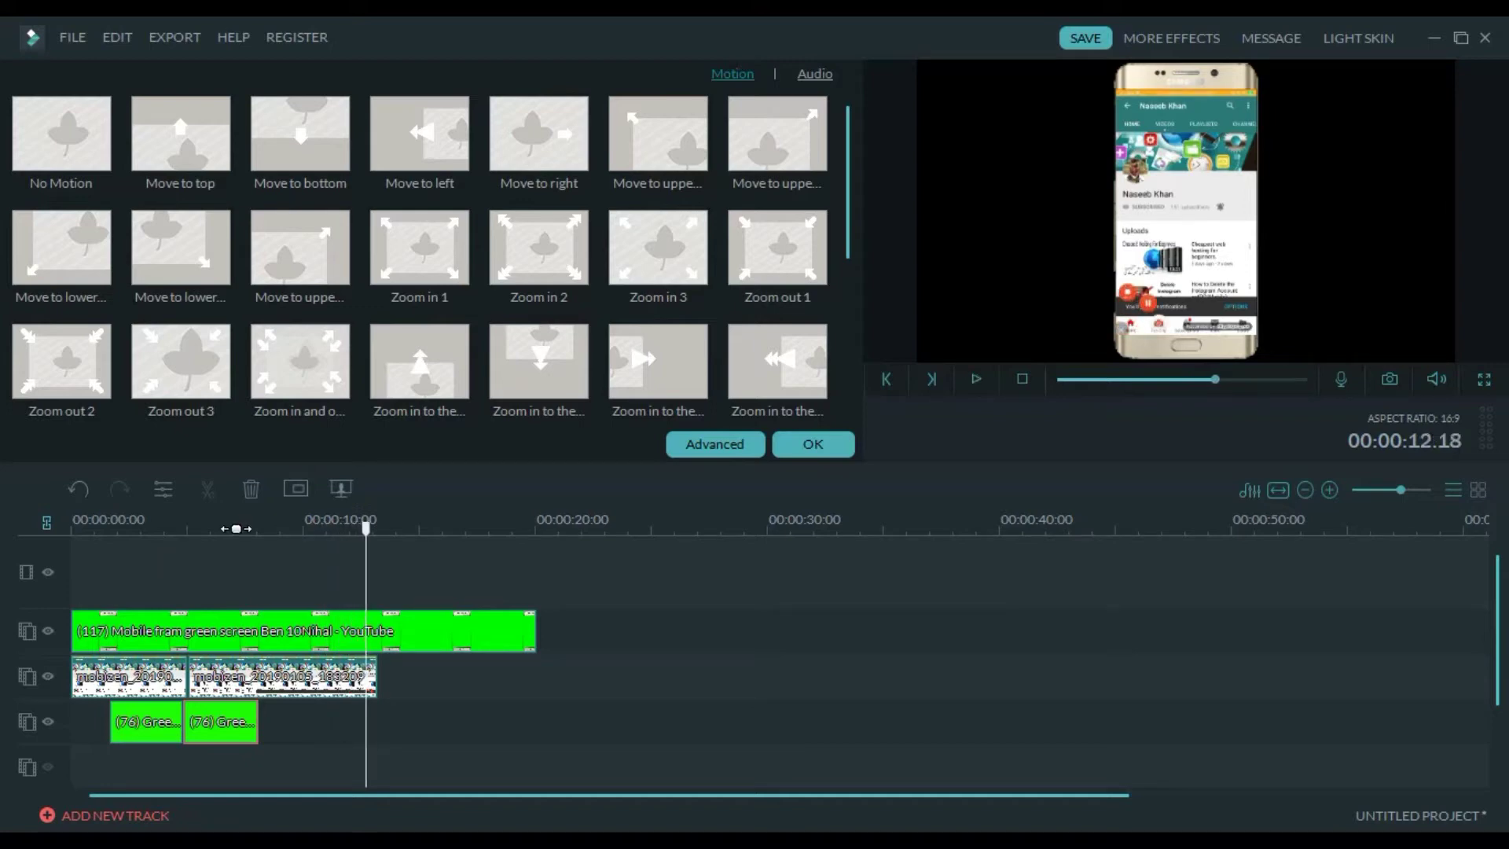
Split the phone frame and screen recording clips at 00:00:12.03 and delete the parts after the cut
left_click_drag(366, 534, 353, 535)
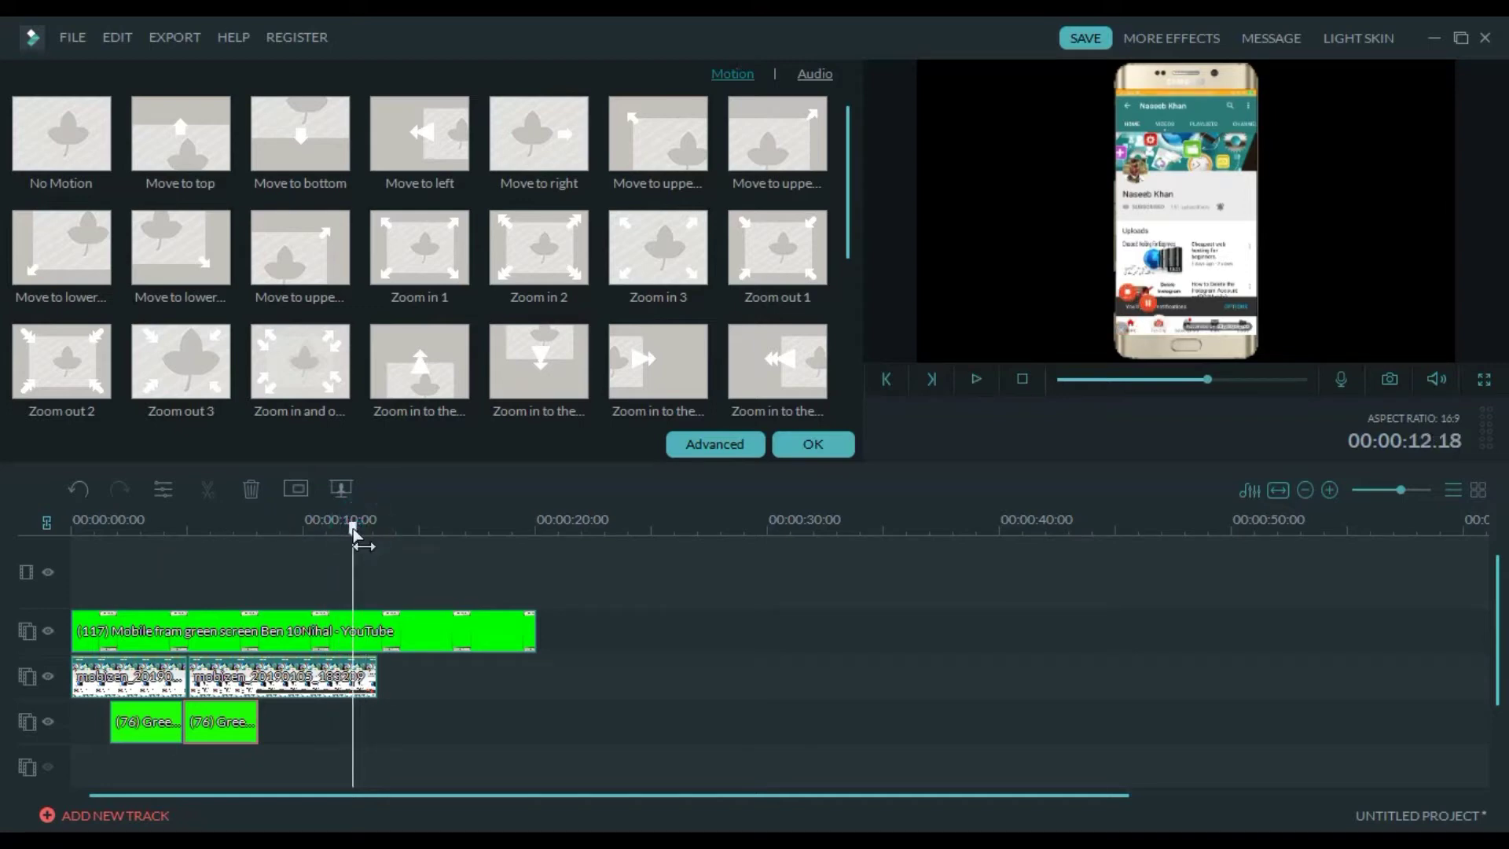
left_click(353, 631)
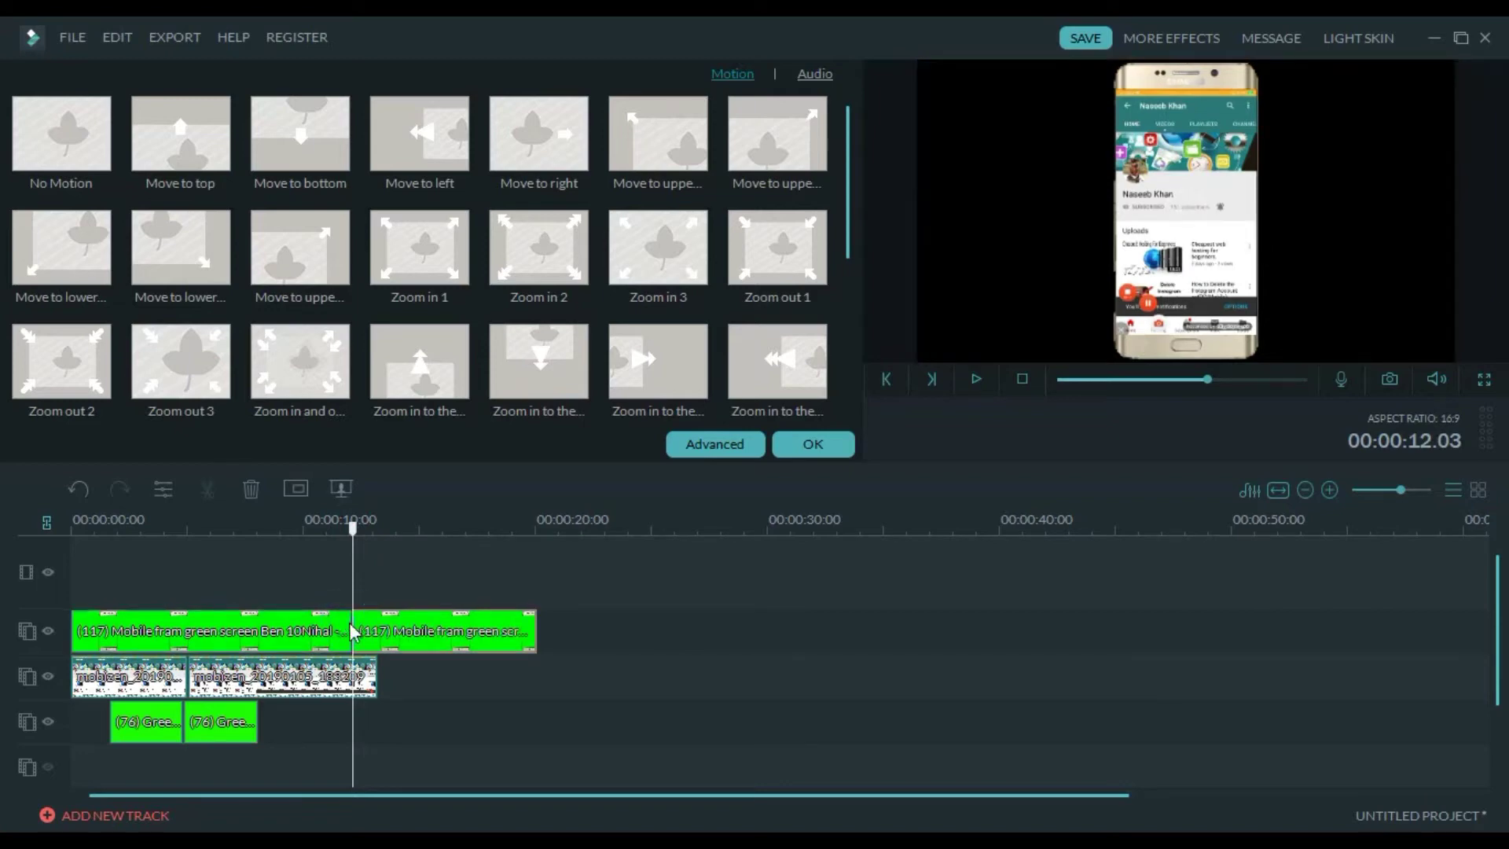
key("ctrl+b")
left_click(358, 674)
key("ctrl+b")
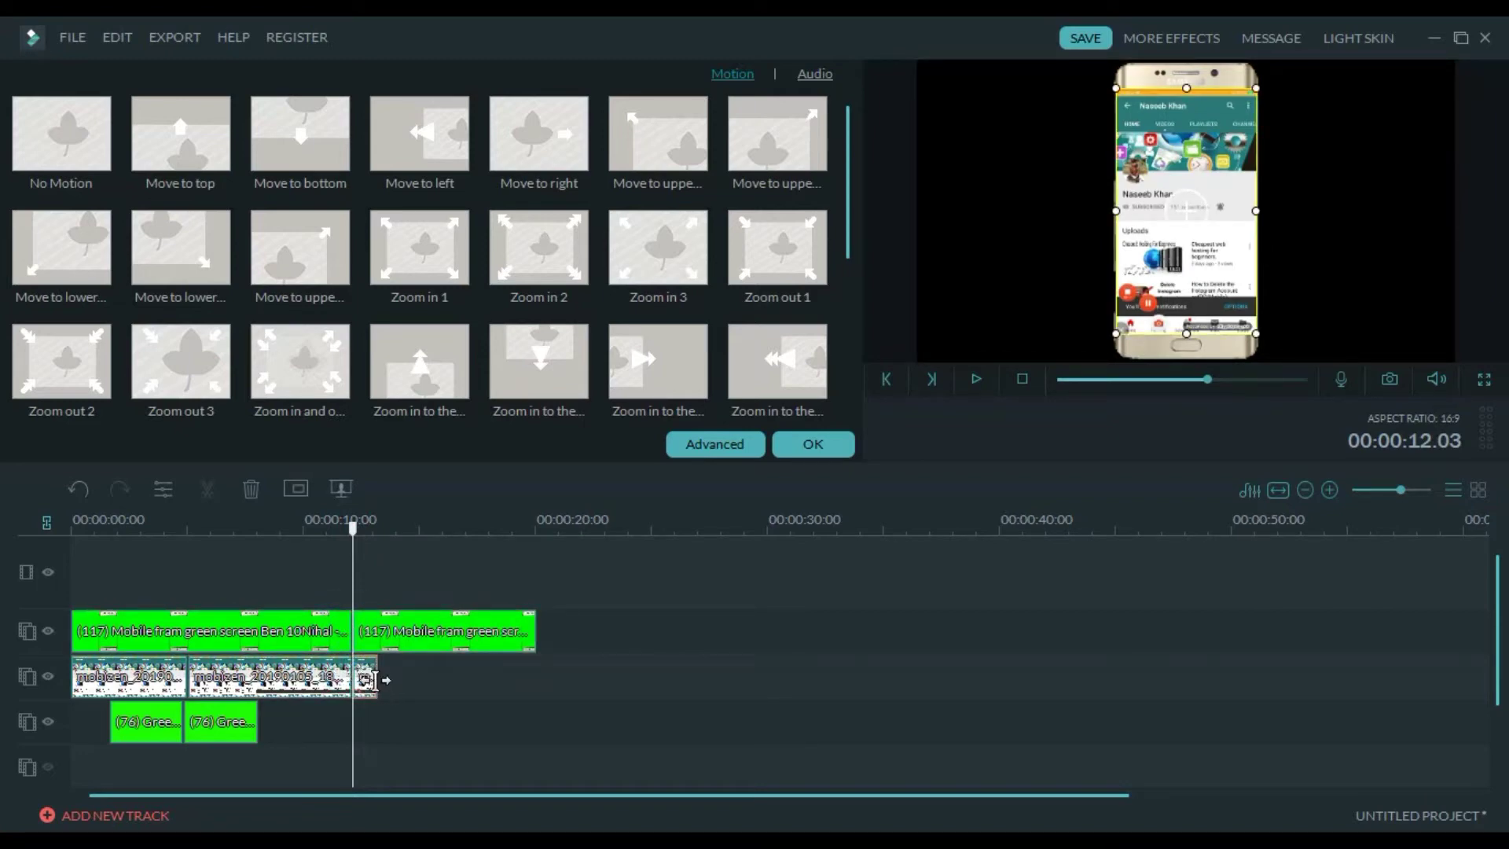
right_click(369, 678)
left_click(402, 659)
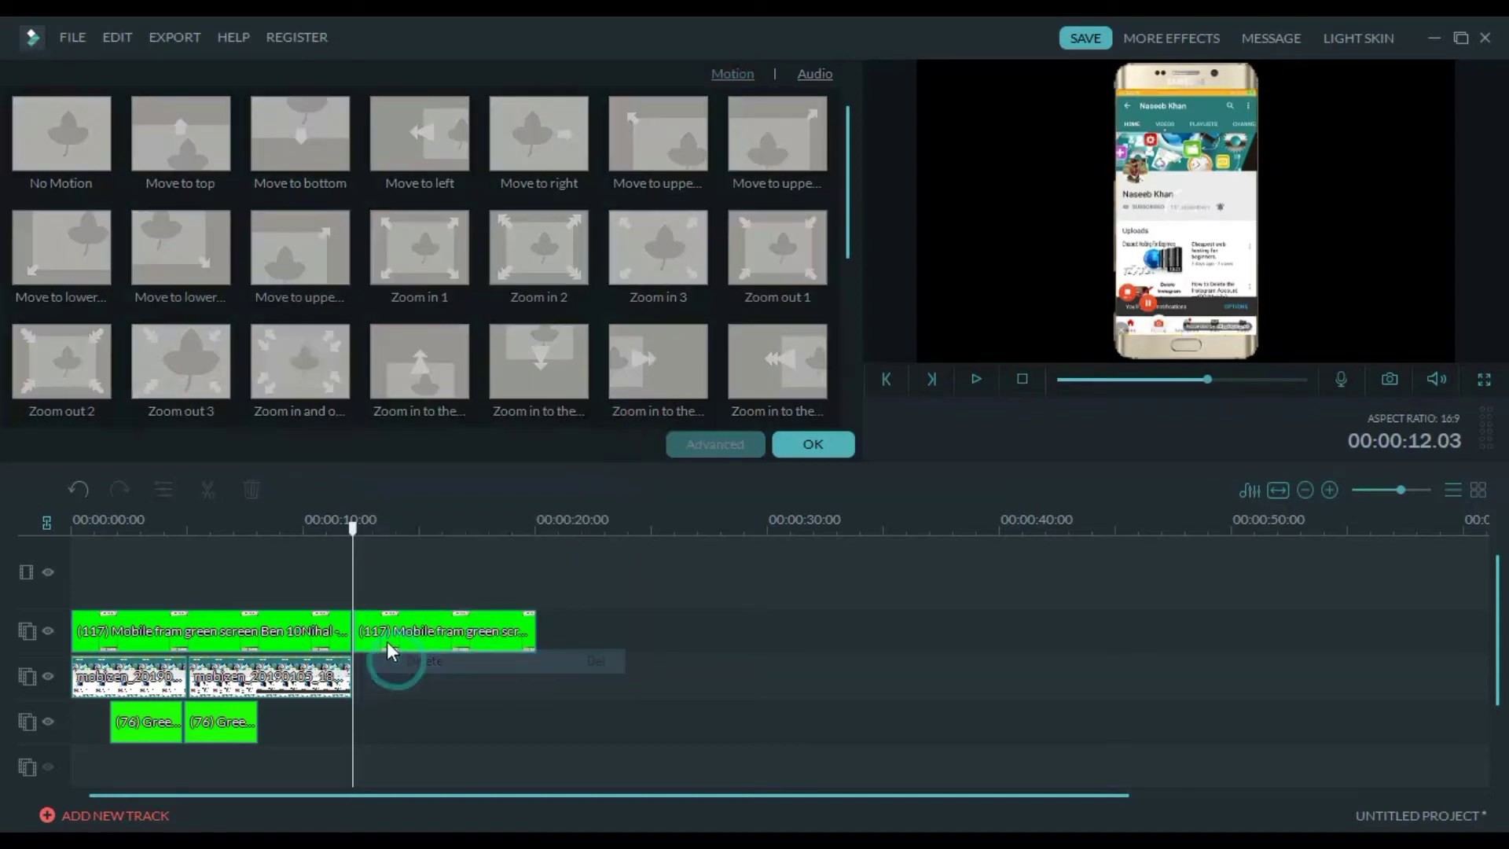
right_click(392, 646)
left_click(413, 627)
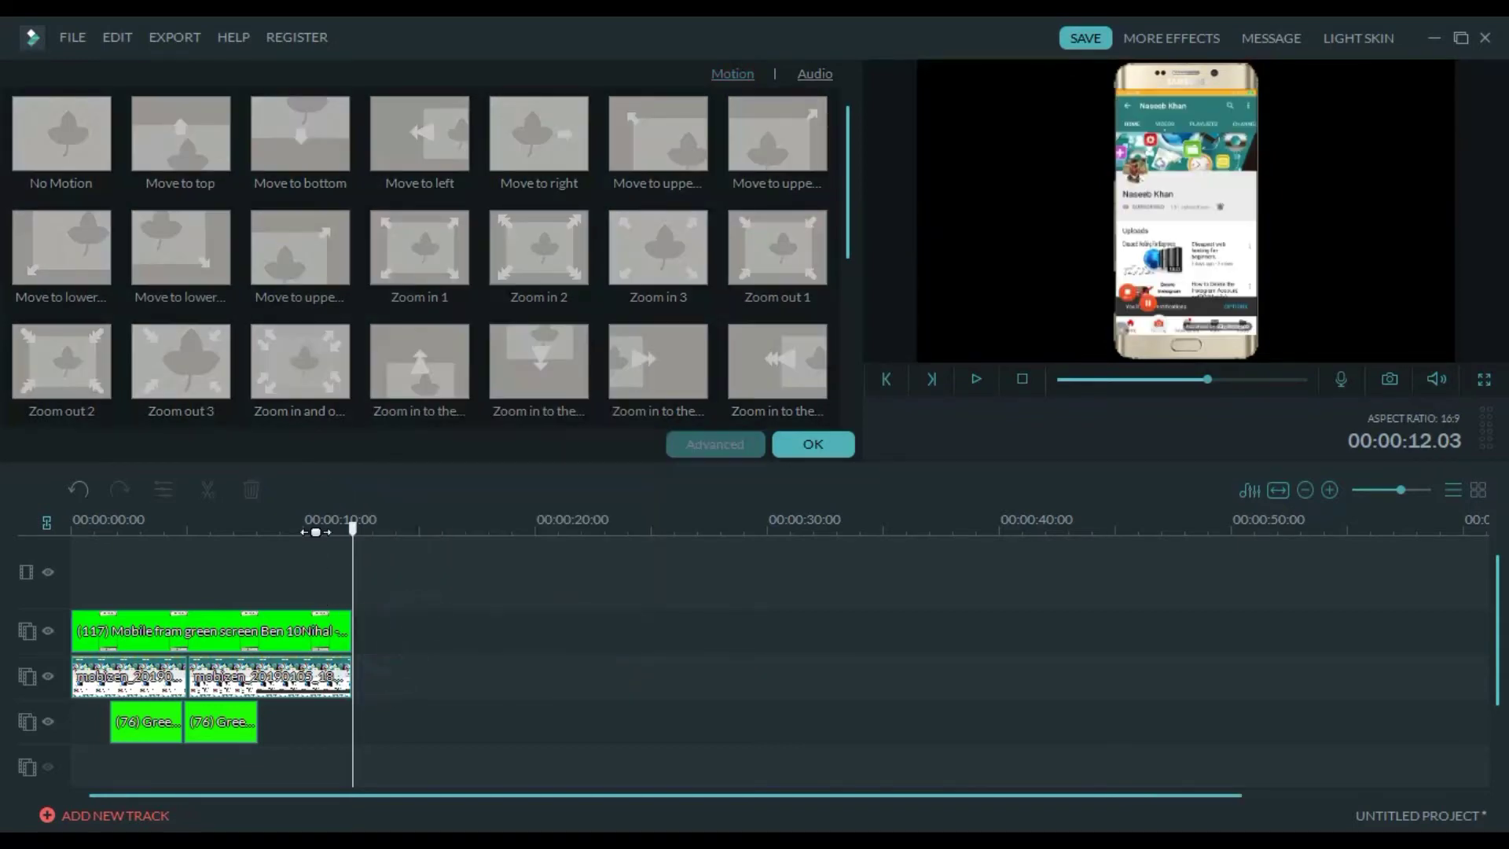
Close the motion settings and add the Business Concept earth footage to the main video track at the timeline start
left_click_drag(356, 532, 47, 623)
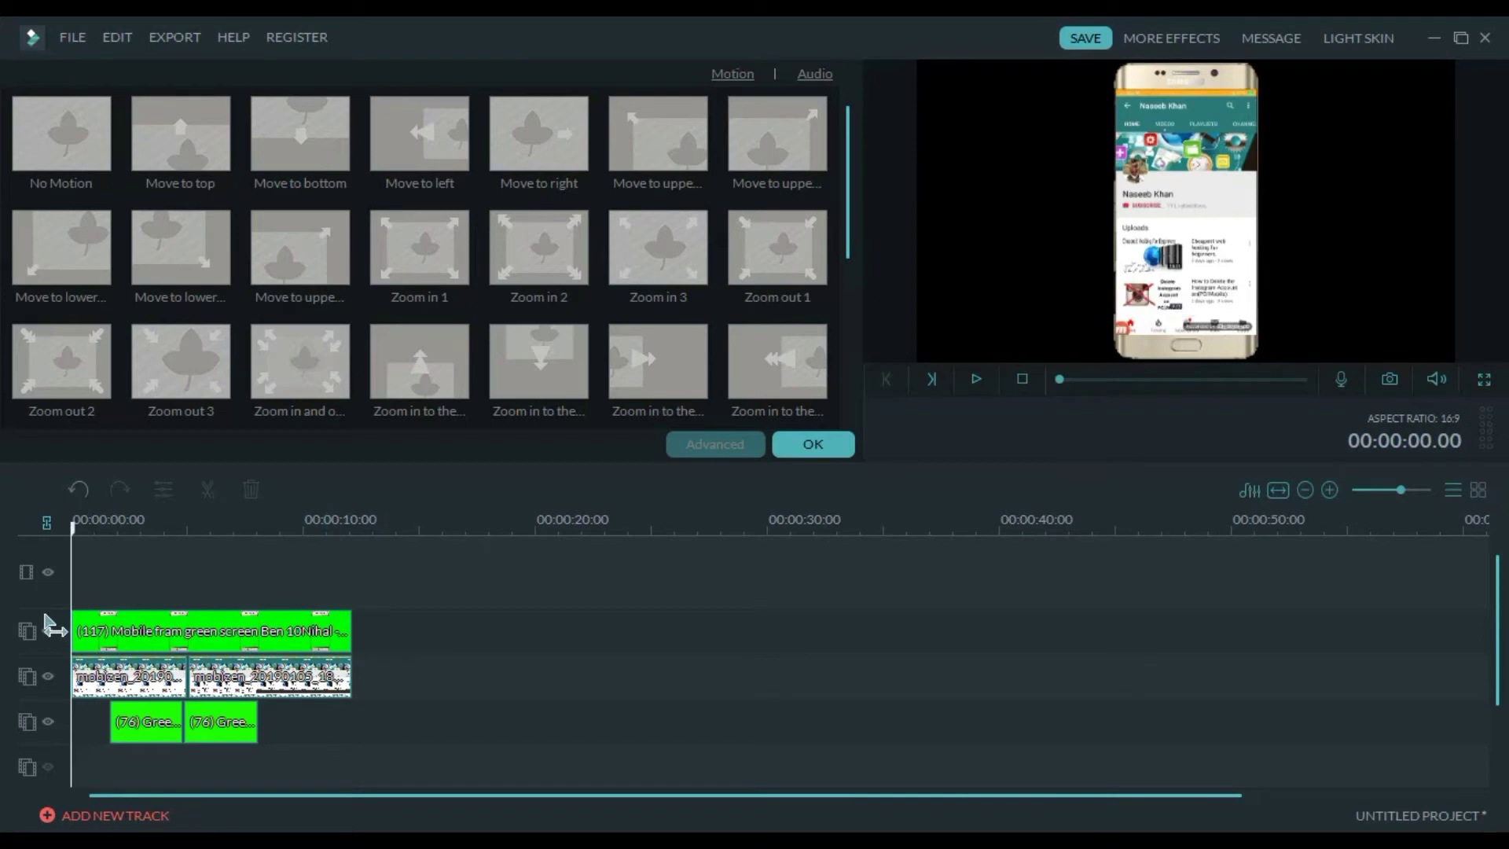
left_click(799, 452)
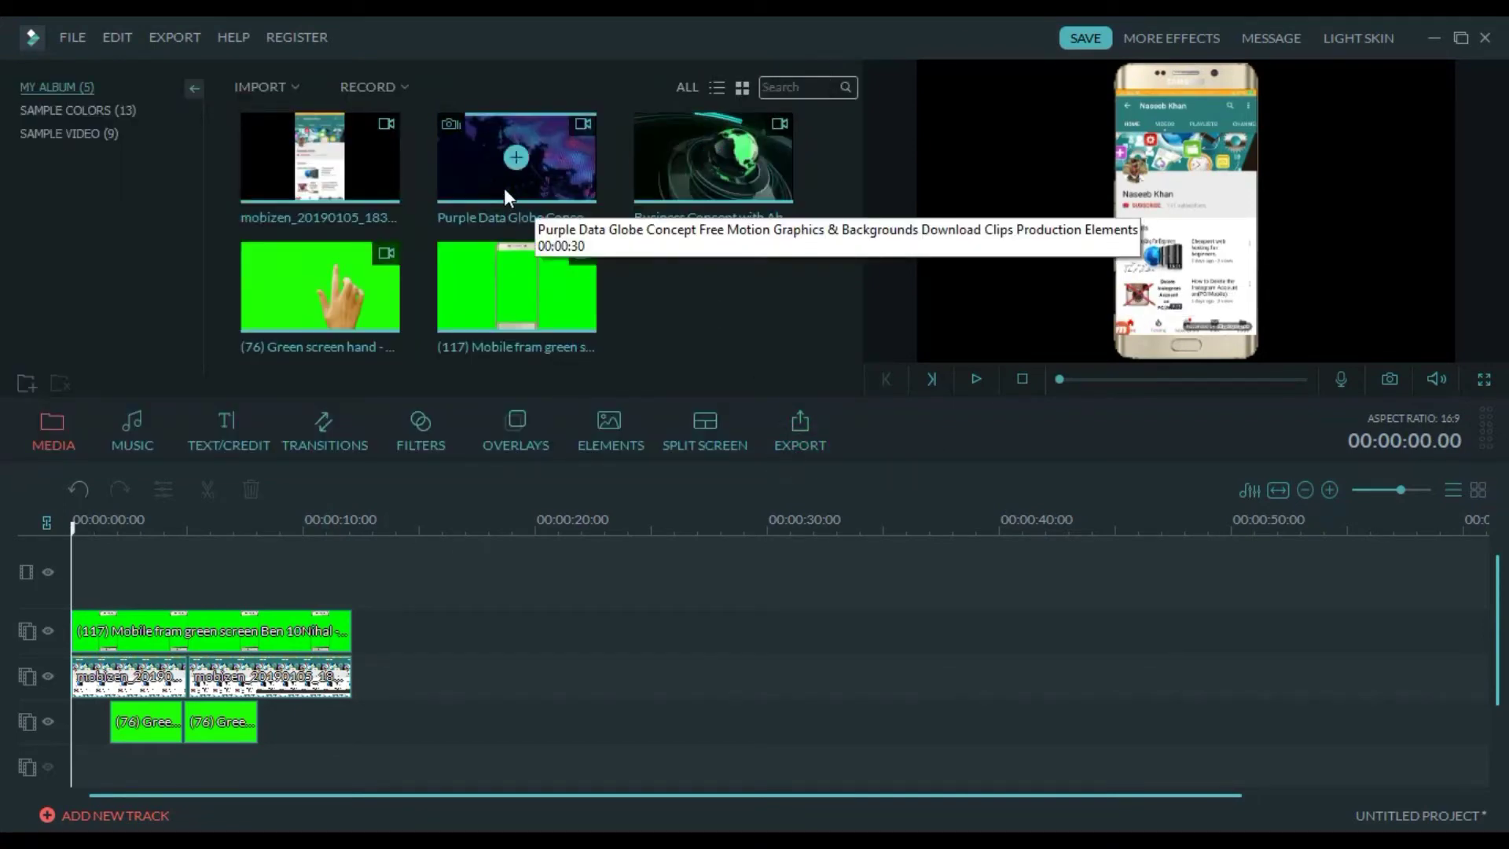
left_click_drag(659, 162, 163, 586)
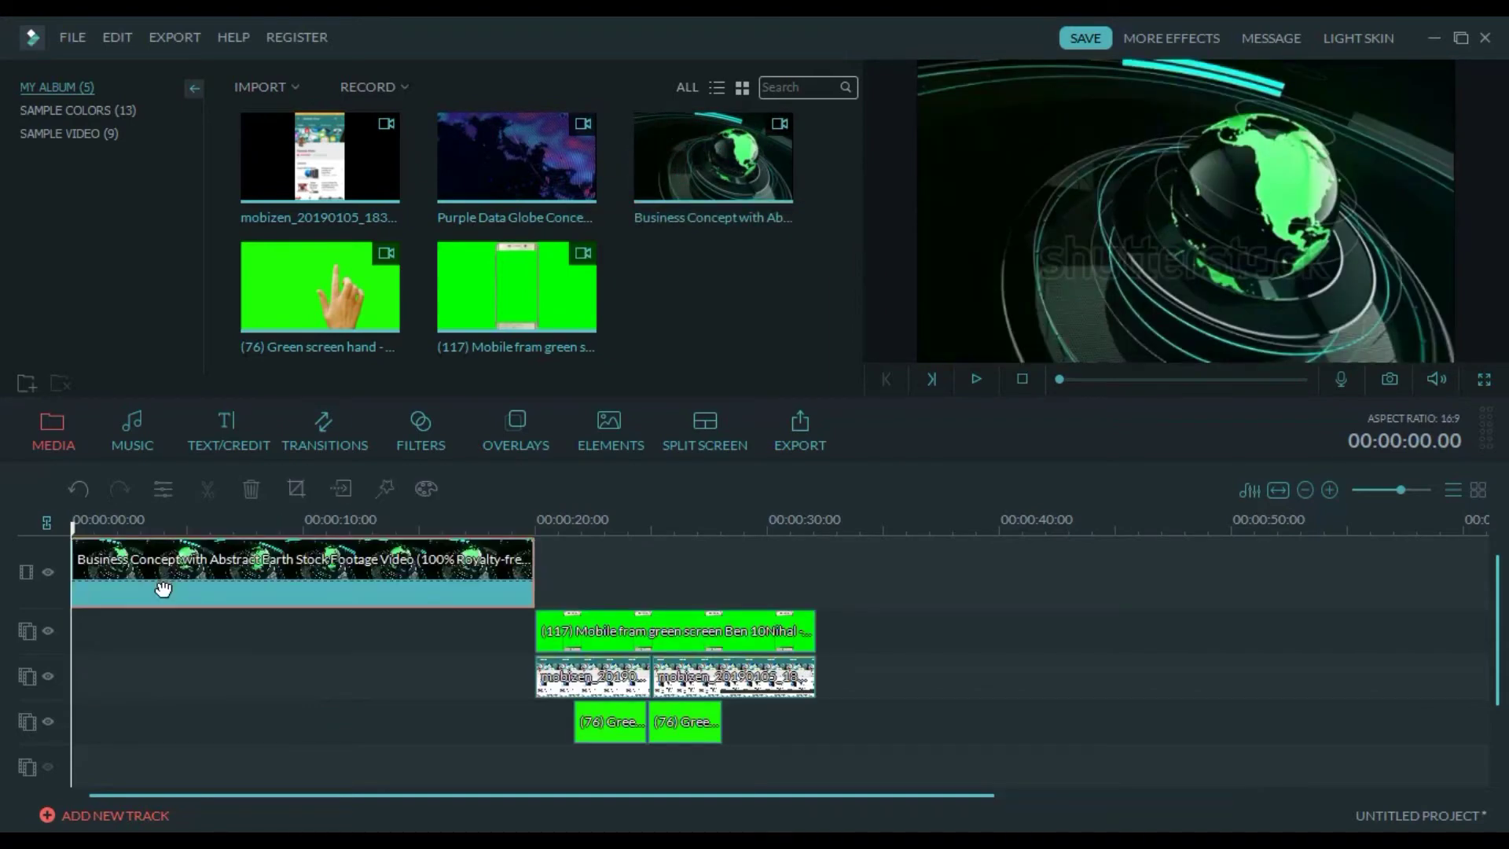
Move the phone frame, screen recording and hand clips back to the timeline start, beneath the earth background clip
left_click(535, 613)
left_click_drag(143, 641, 97, 633)
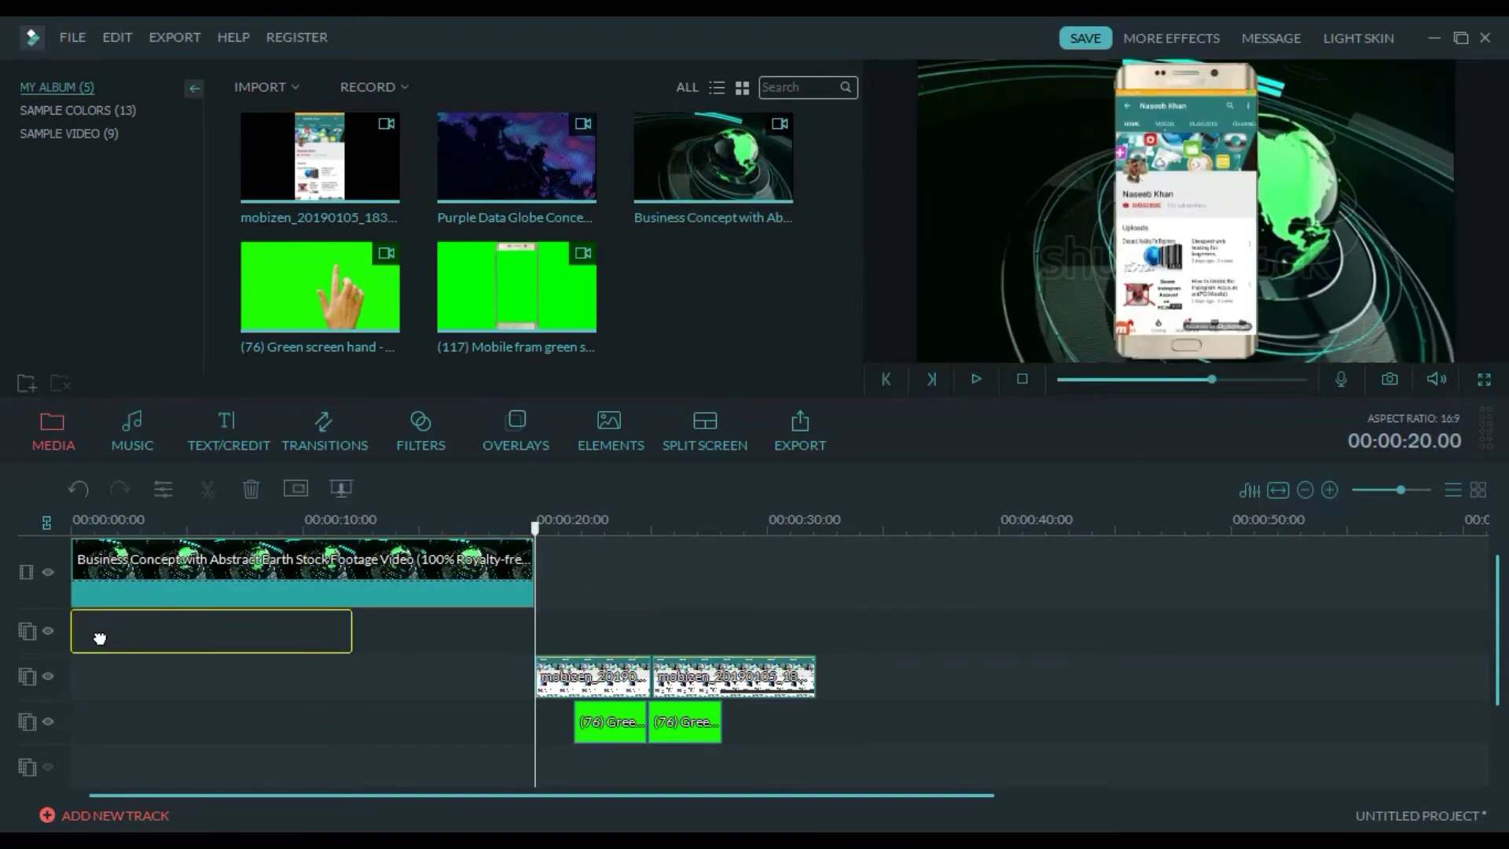
left_click_drag(578, 677, 79, 684)
left_click_drag(676, 676, 211, 678)
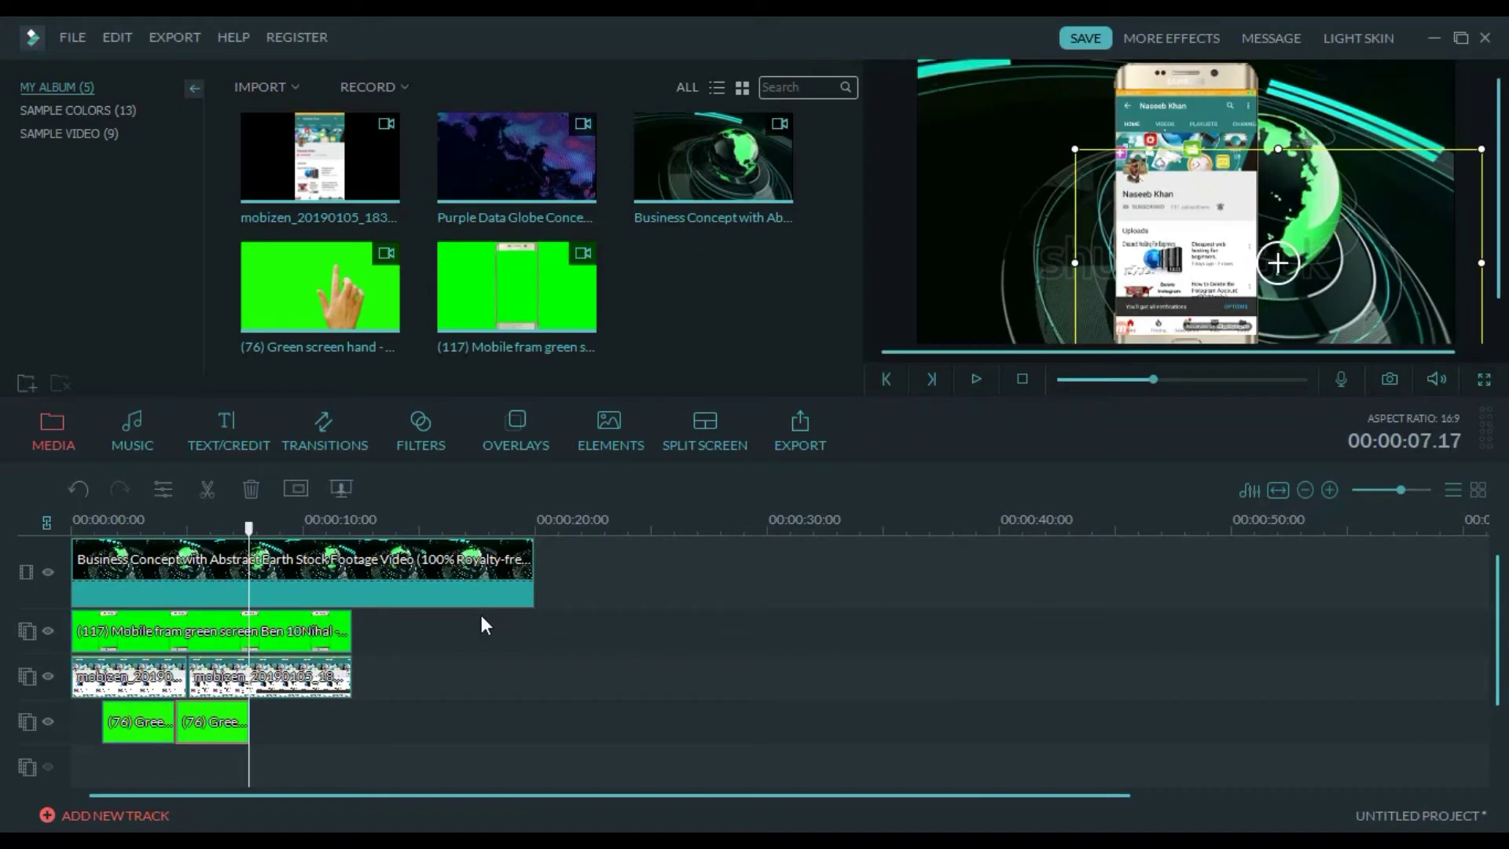
Place the playhead at 00:00:12.03, where the phone frame clip ends, and select the earth background clip
mouse_move(250, 529)
left_mouse_down()
mouse_move(327, 528)
mouse_move(206, 528)
mouse_move(243, 528)
left_mouse_up()
left_click_drag(279, 577, 364, 577)
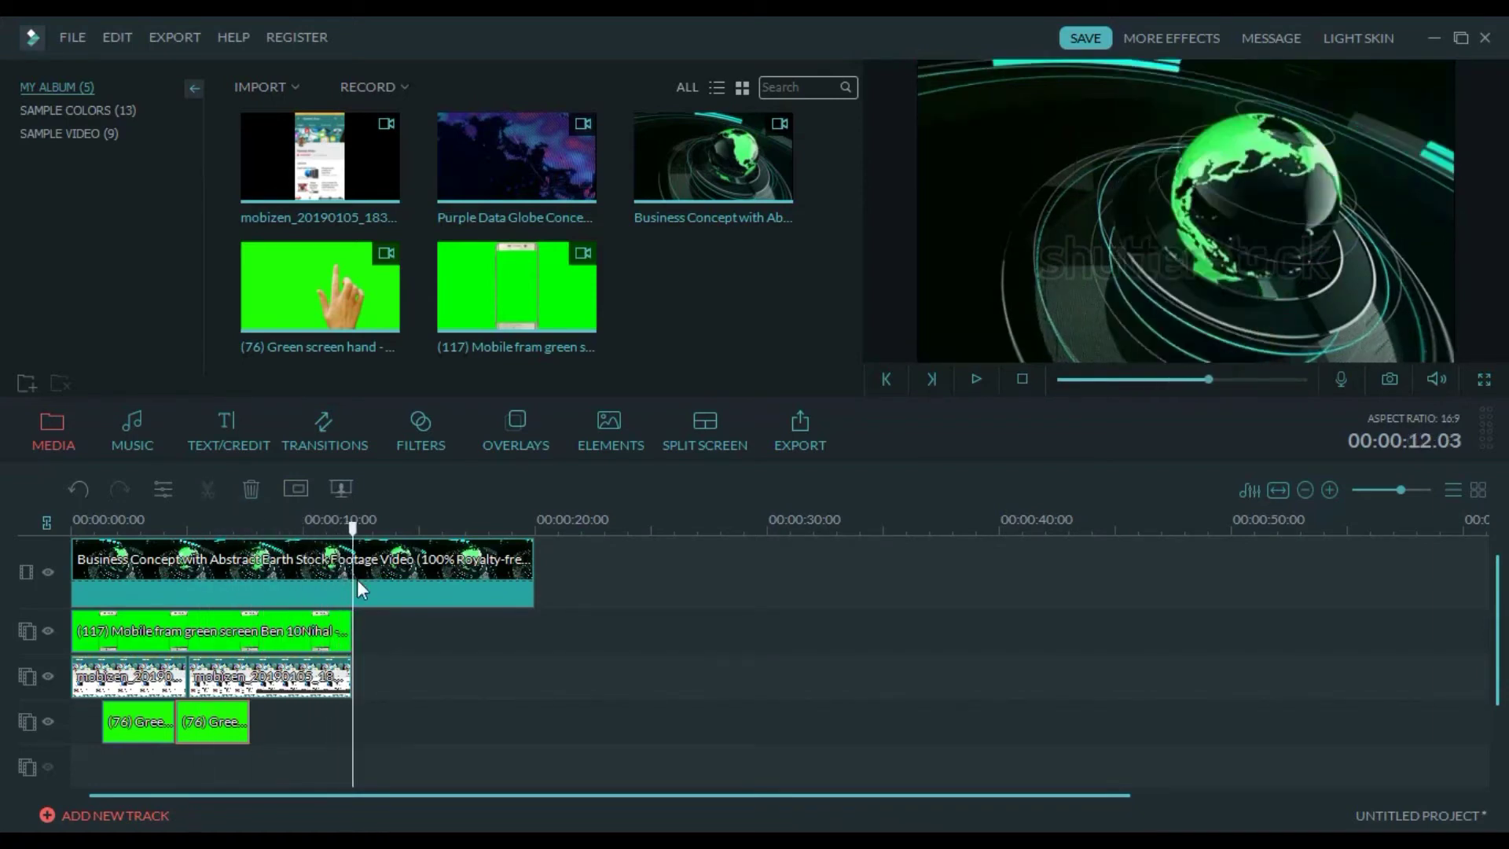
left_click(363, 580)
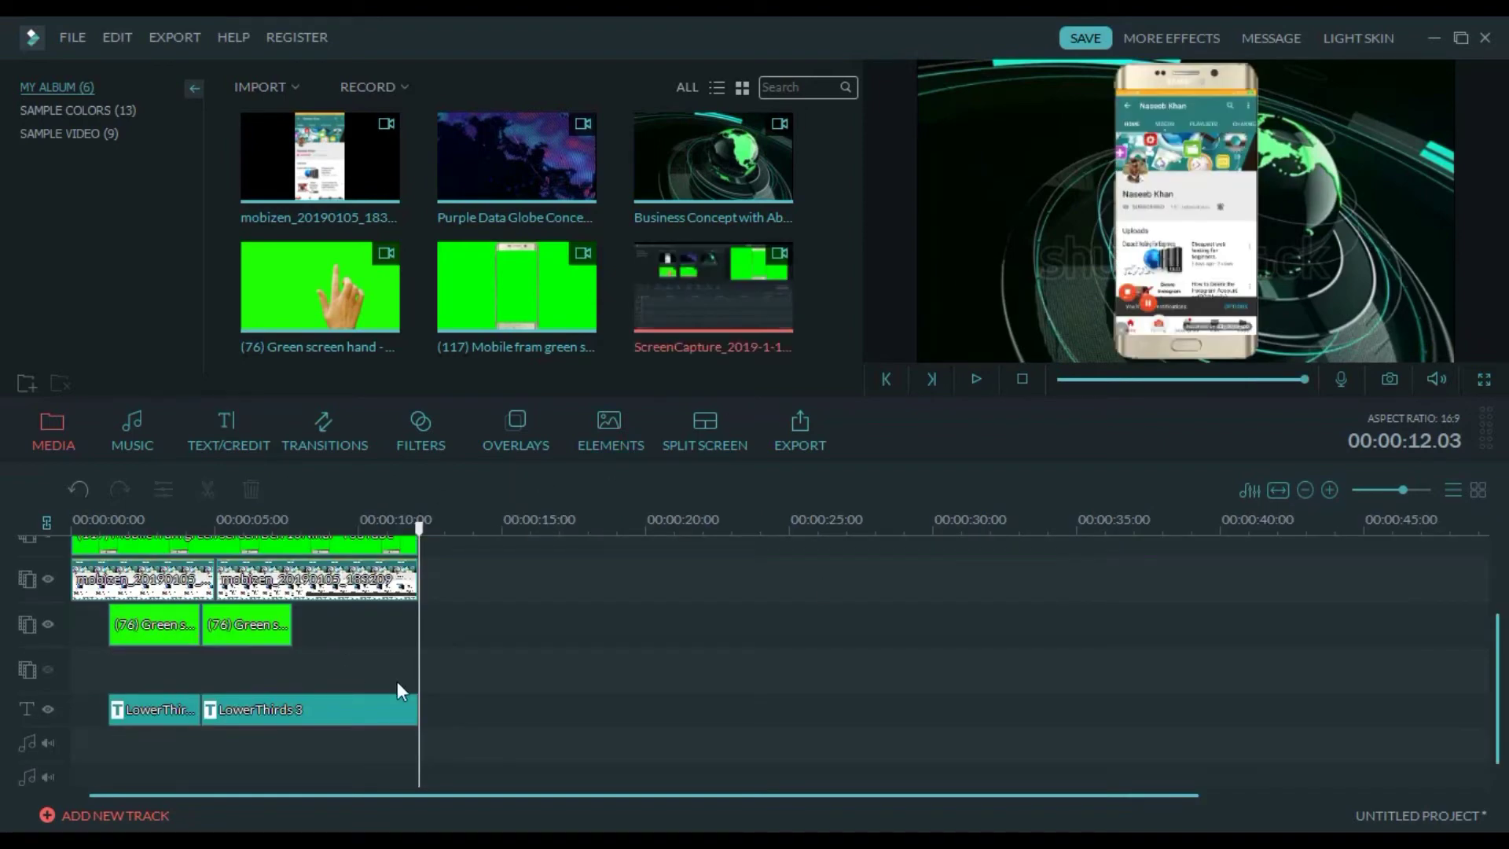
Add the mobizen screen recording to the main video track right after the earth clip and detach its audio
mouse_move(1498, 633)
left_mouse_down()
mouse_move(1499, 552)
mouse_move(1503, 645)
mouse_move(1503, 607)
left_mouse_up()
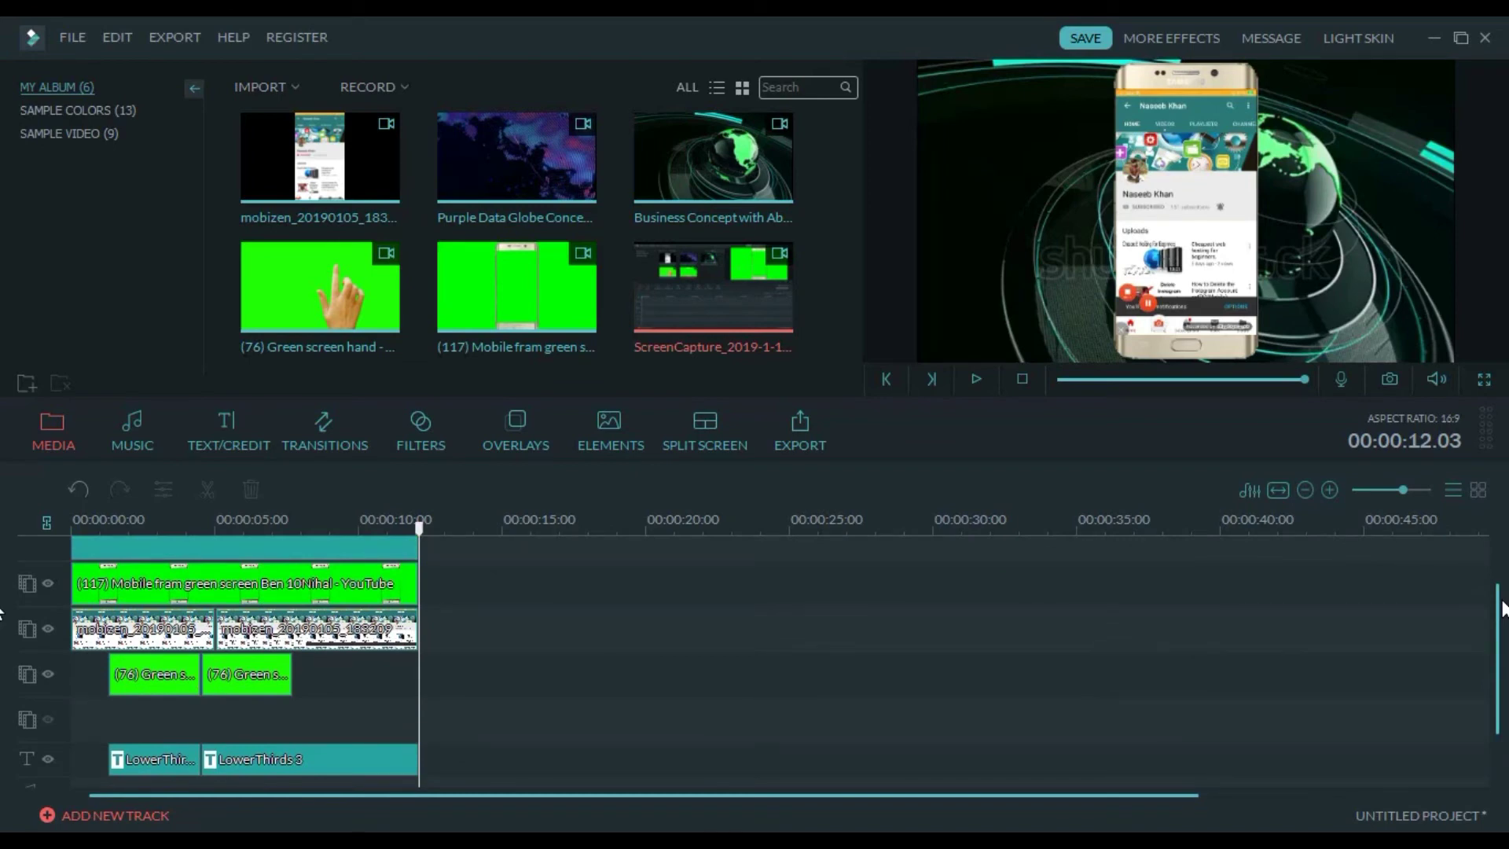
left_click_drag(1499, 627, 1497, 676)
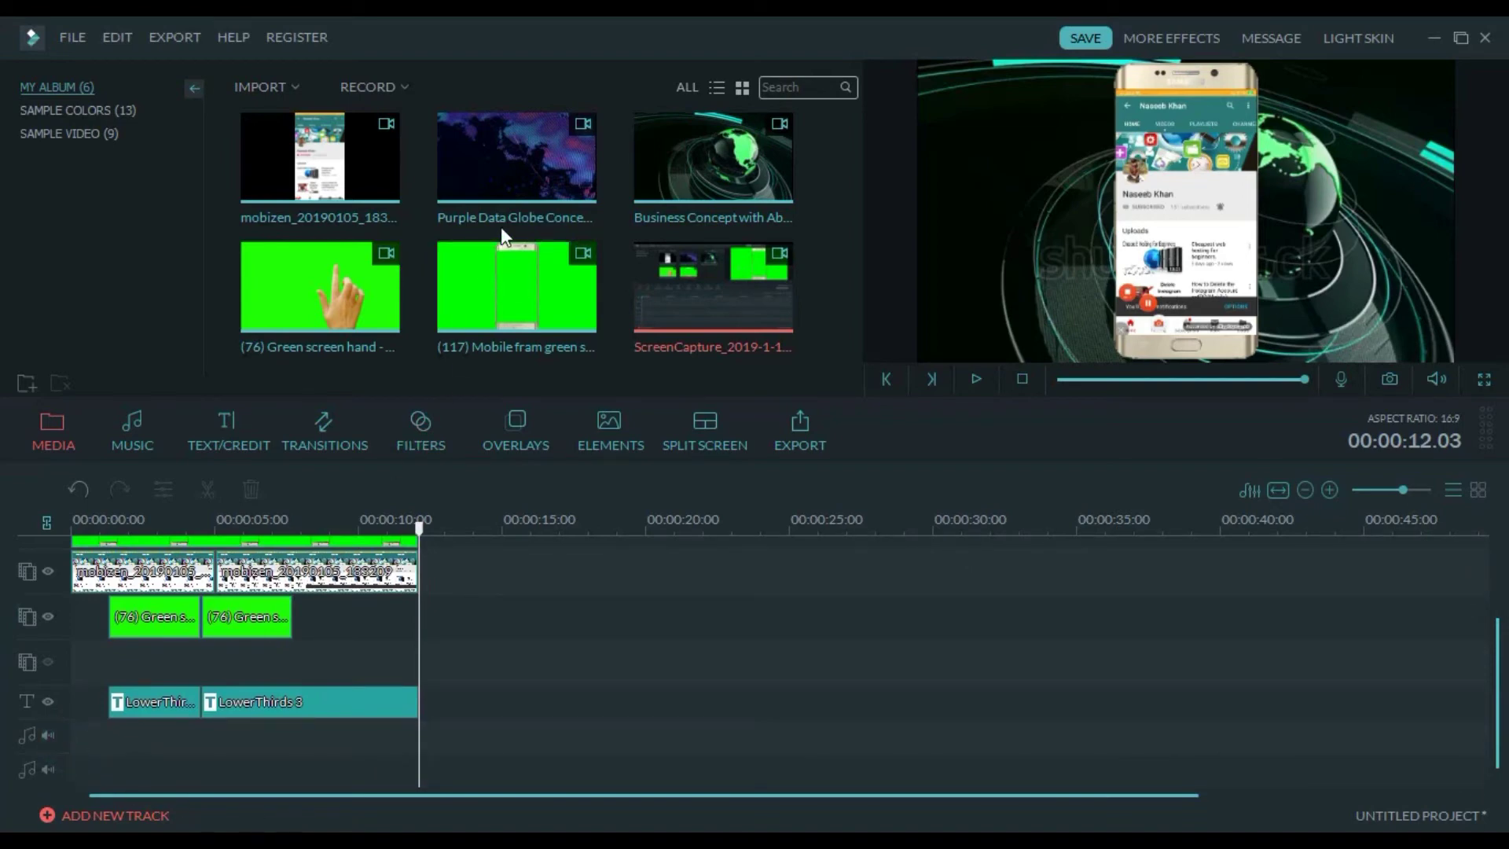
left_click(366, 178)
left_click_drag(483, 478, 1003, 493)
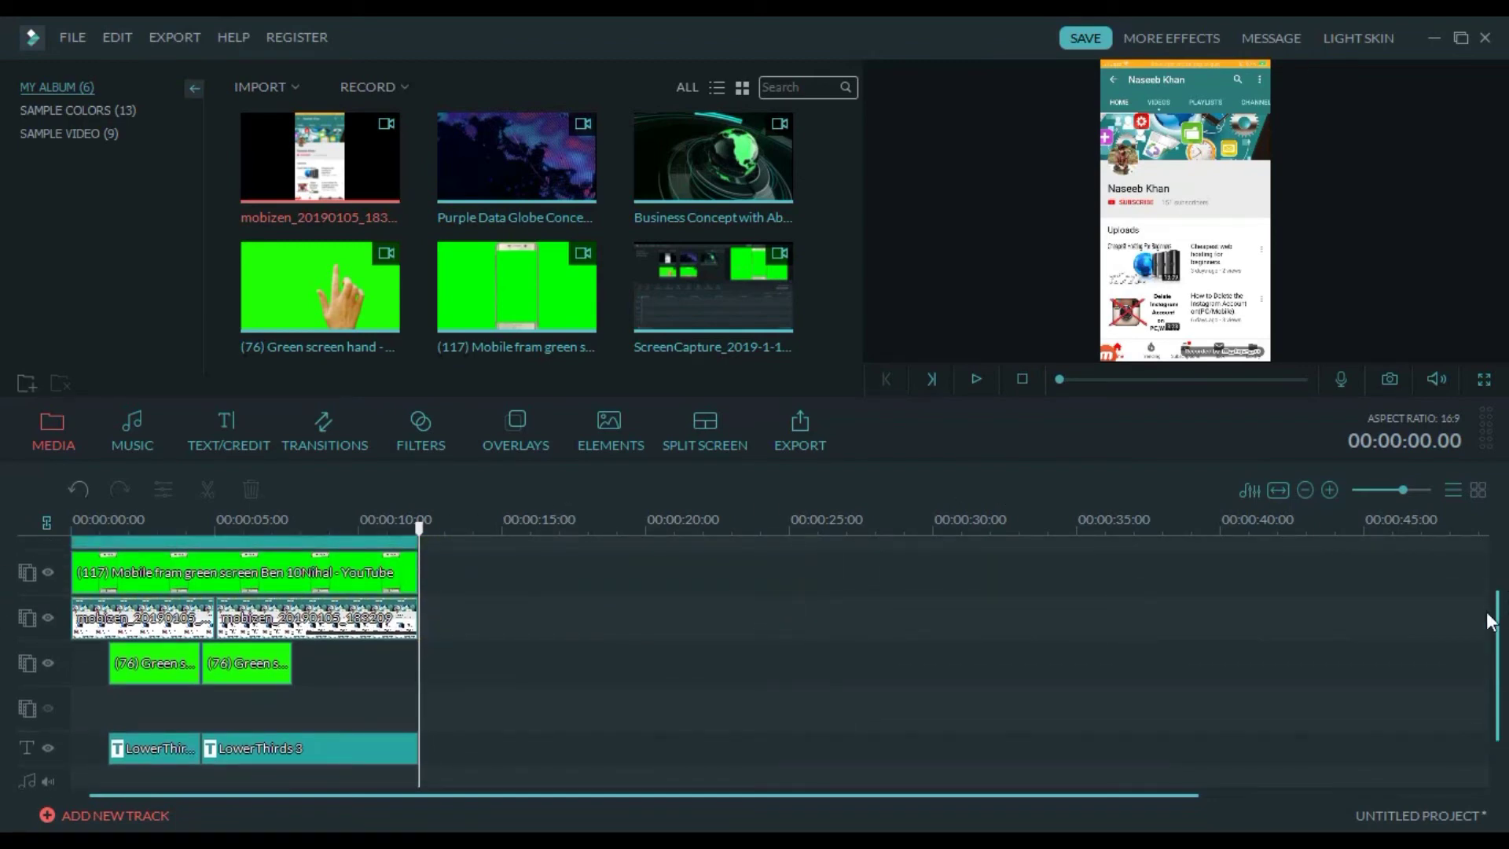
left_click_drag(1498, 621, 1500, 575)
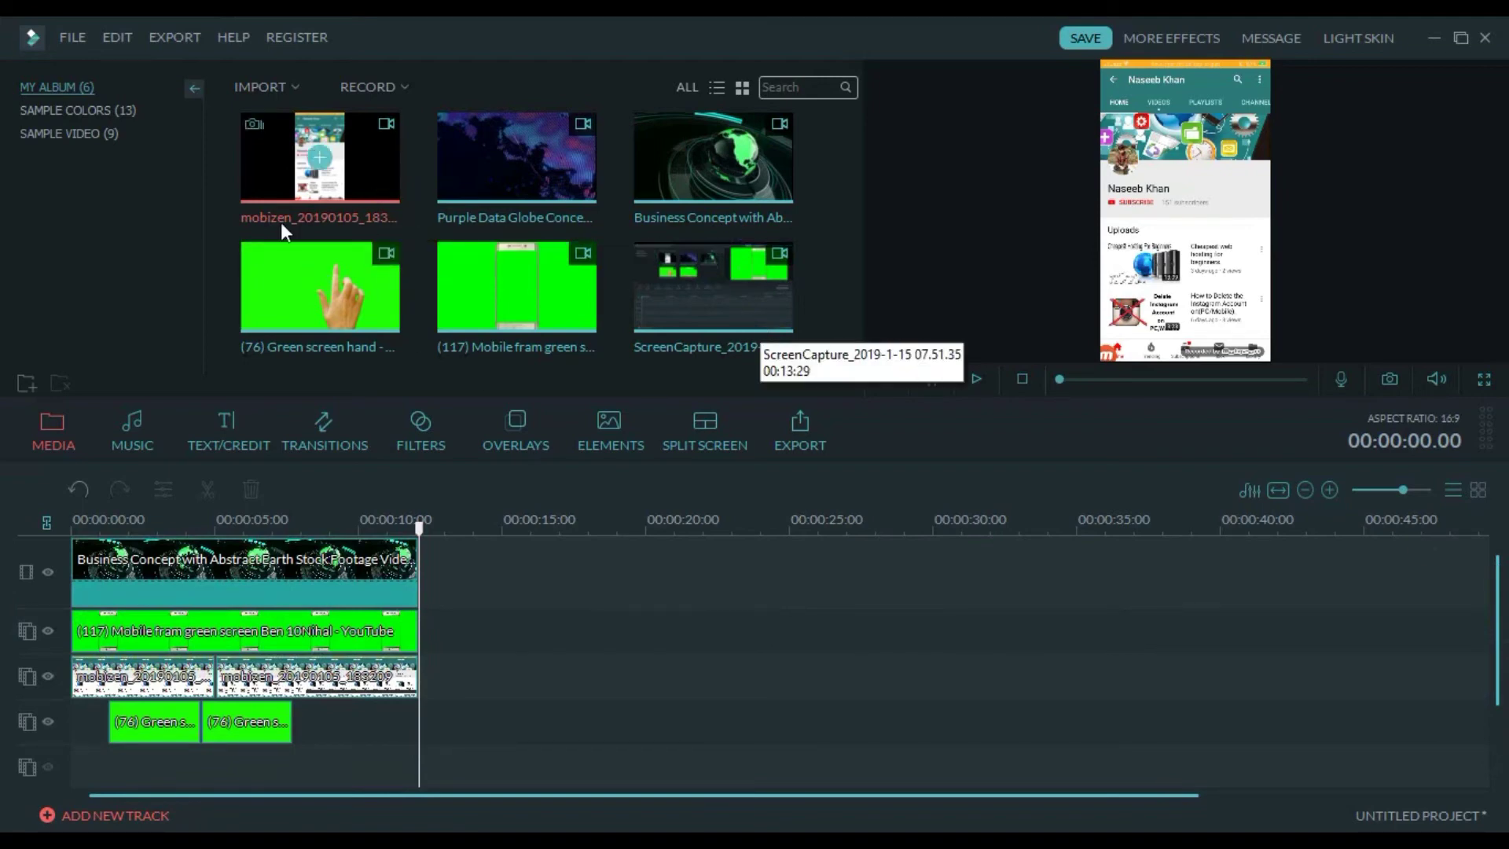
left_click_drag(338, 160, 473, 566)
right_click(474, 566)
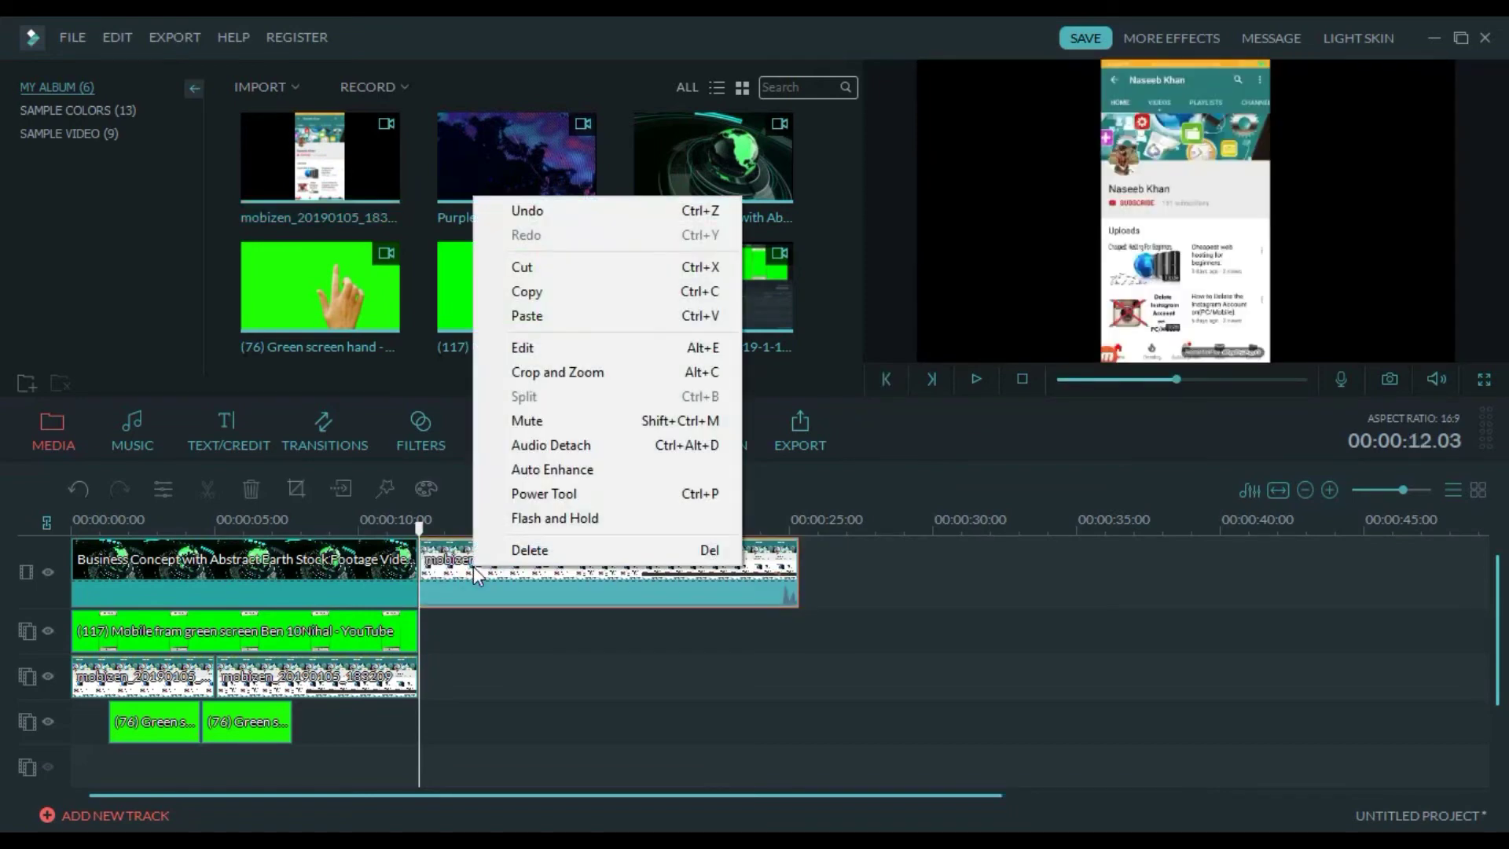
left_click(571, 445)
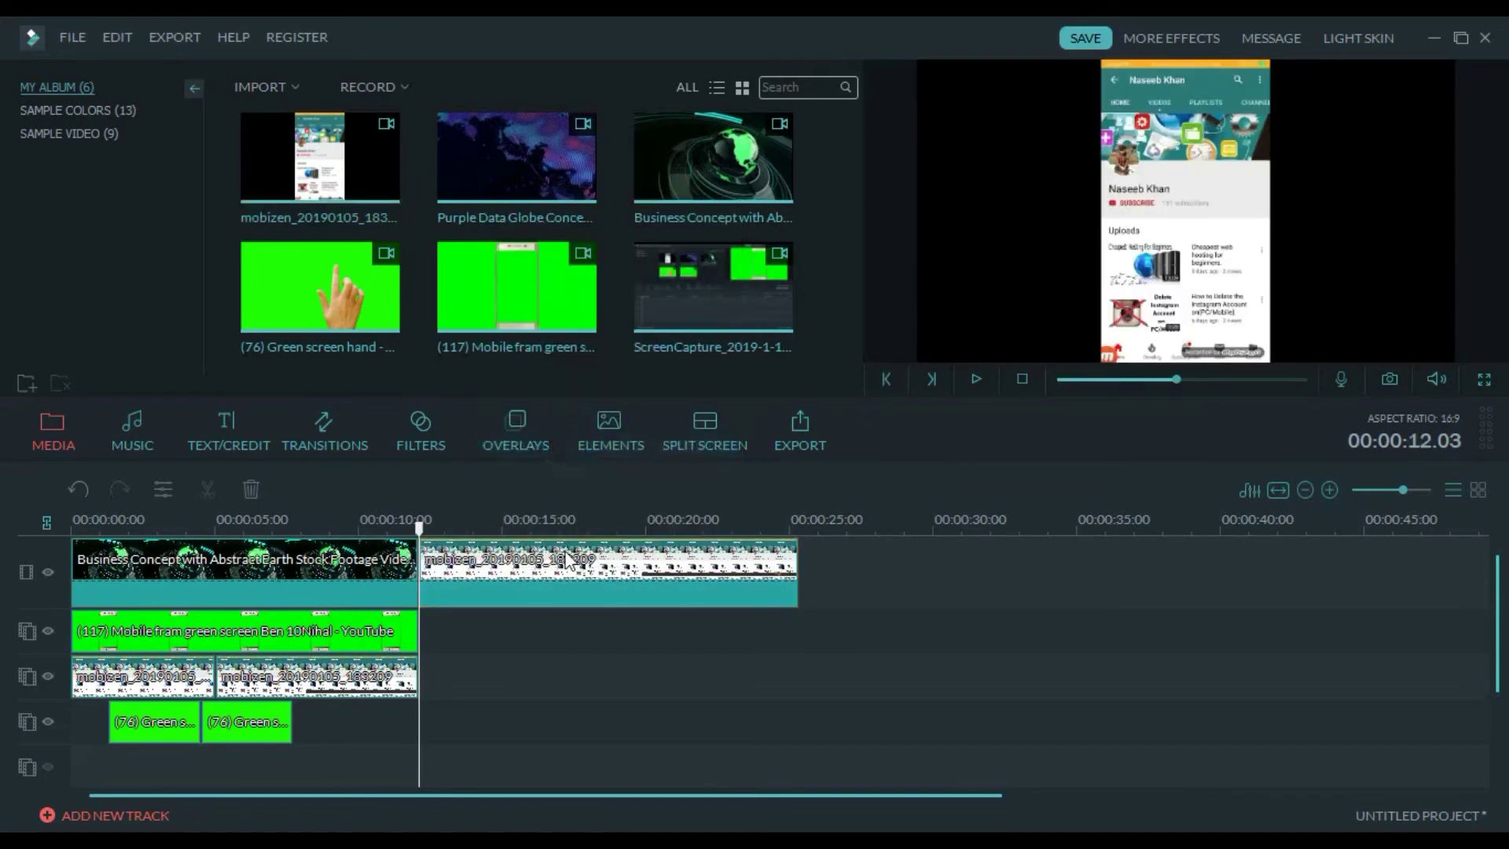
Move the detached mobizen audio to the timeline start and delete its leftover video clip from the main video track
scroll(1497, 633, "down", 3)
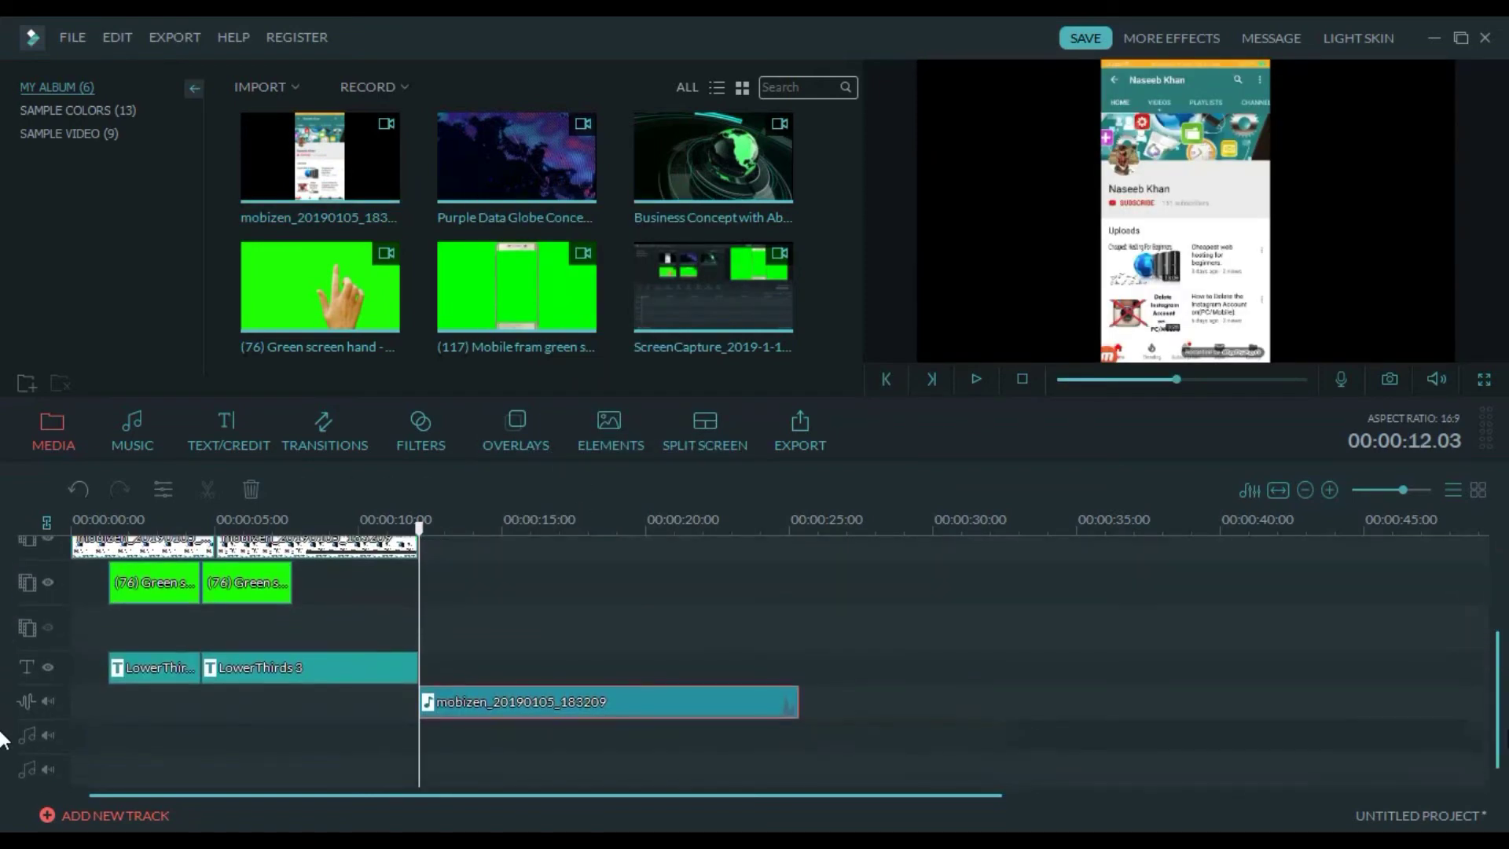
left_click_drag(576, 707, 197, 718)
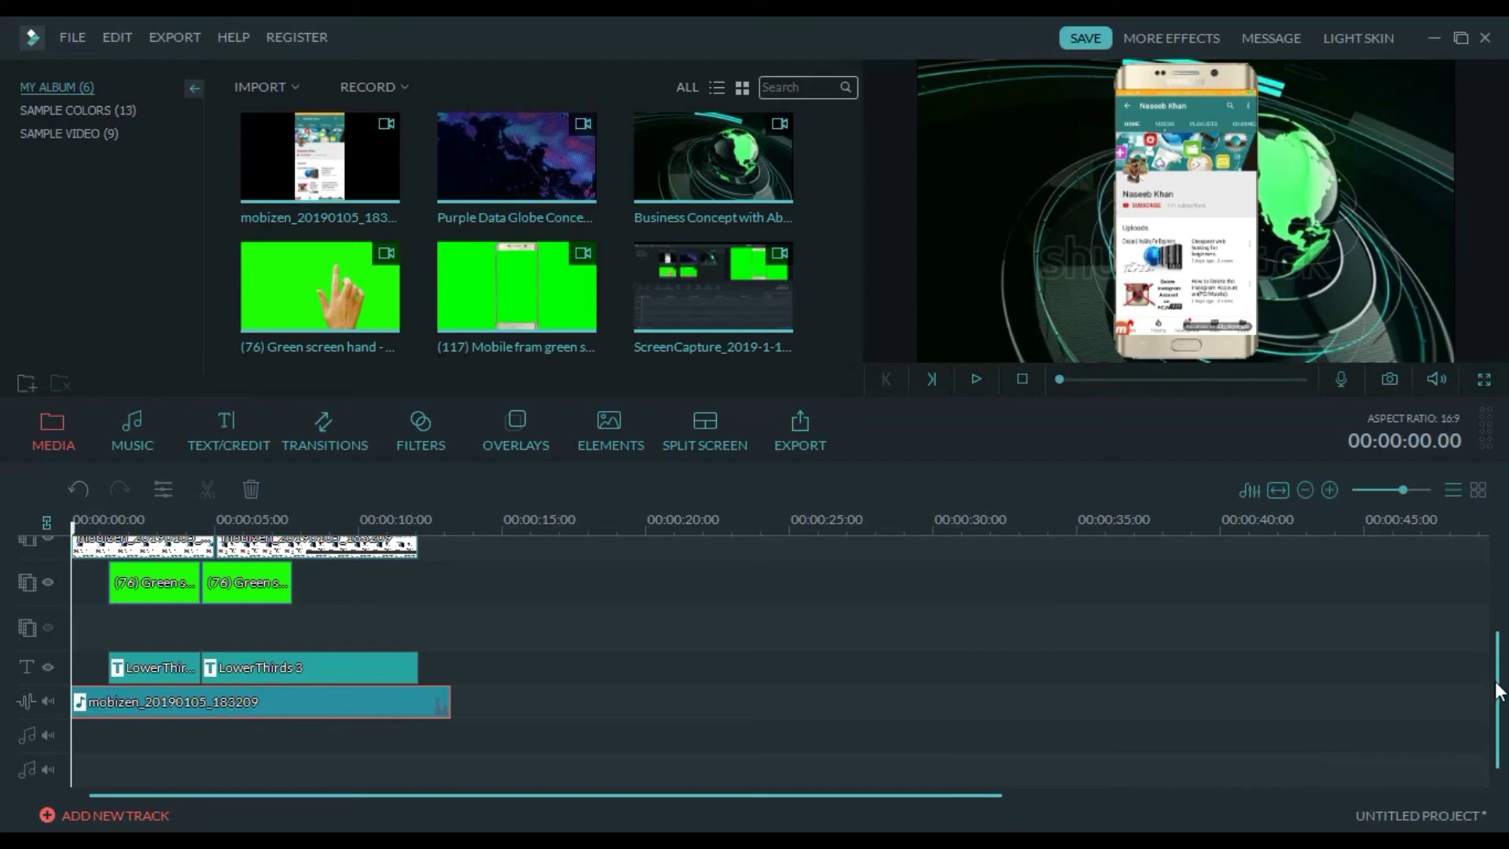
left_click_drag(1497, 692, 1485, 598)
left_click(728, 588)
right_click(728, 588)
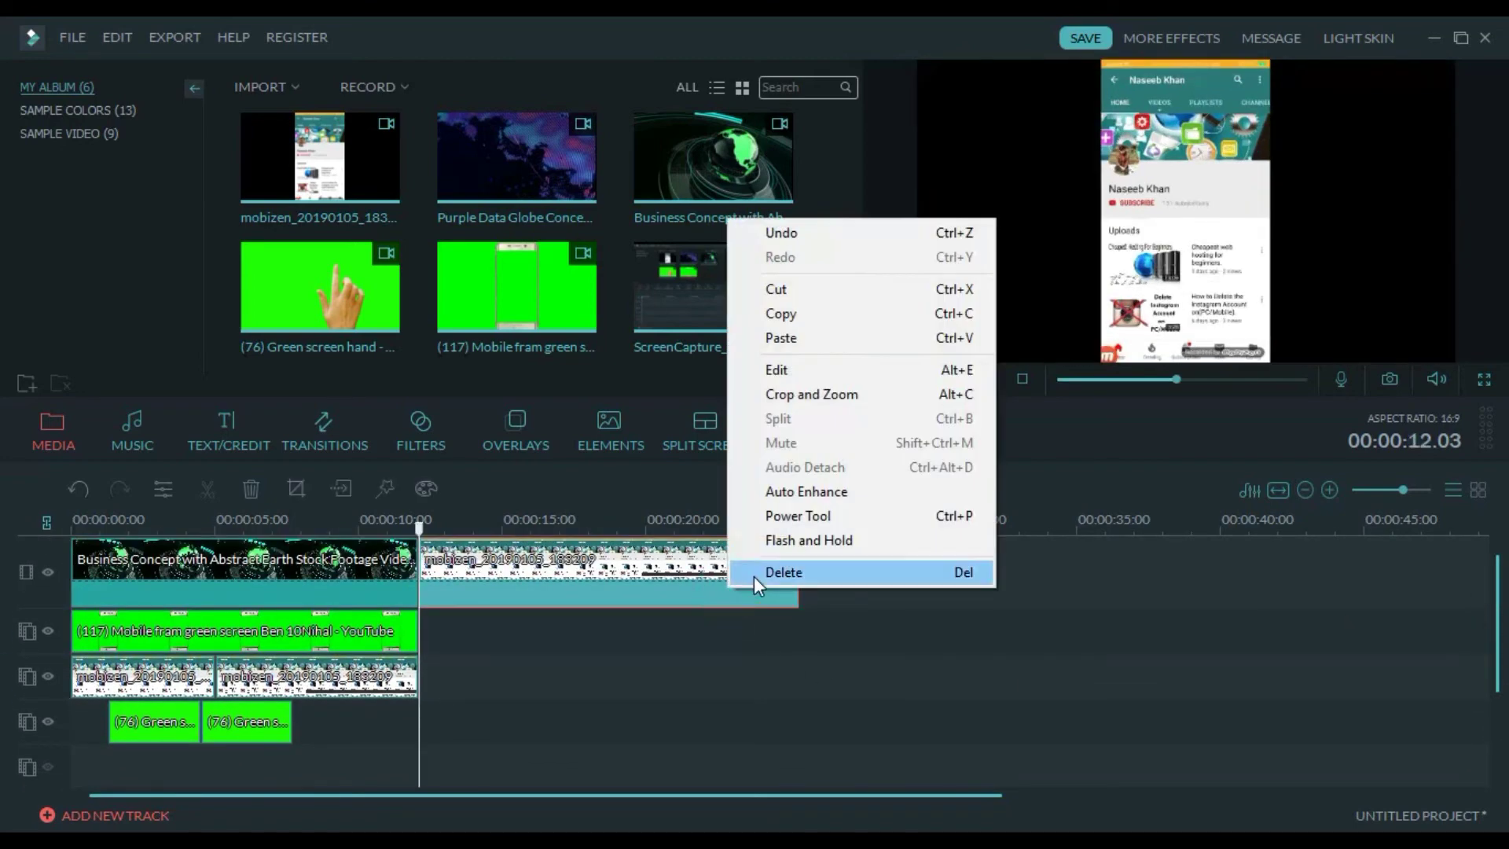
left_click(753, 577)
Check the stacked tracks and return the playhead to 00:00:00.10 near the timeline start
left_click_drag(1497, 609, 1506, 662)
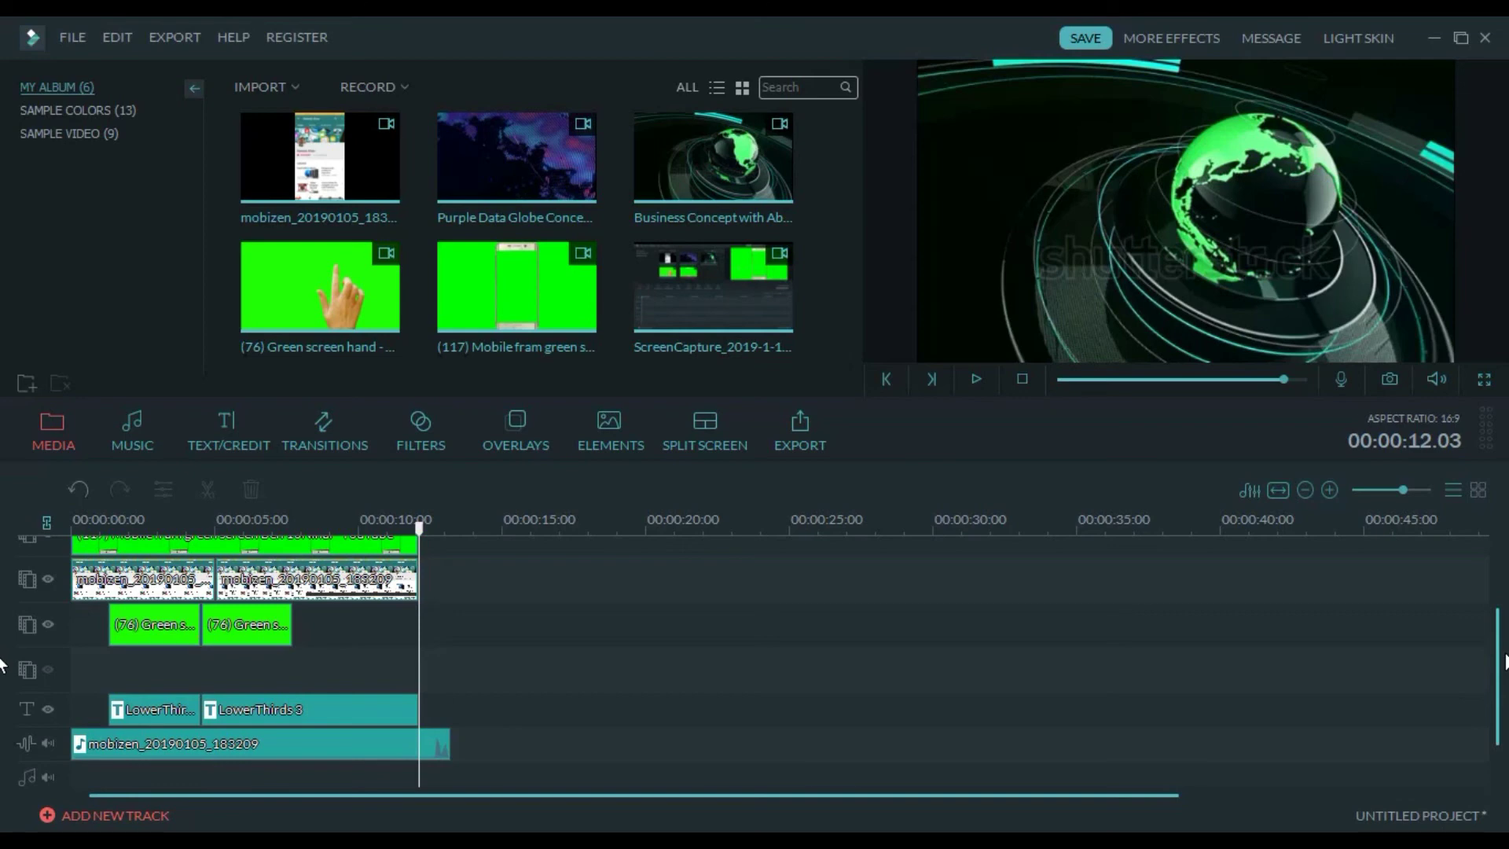
left_click_drag(1501, 656, 1501, 617)
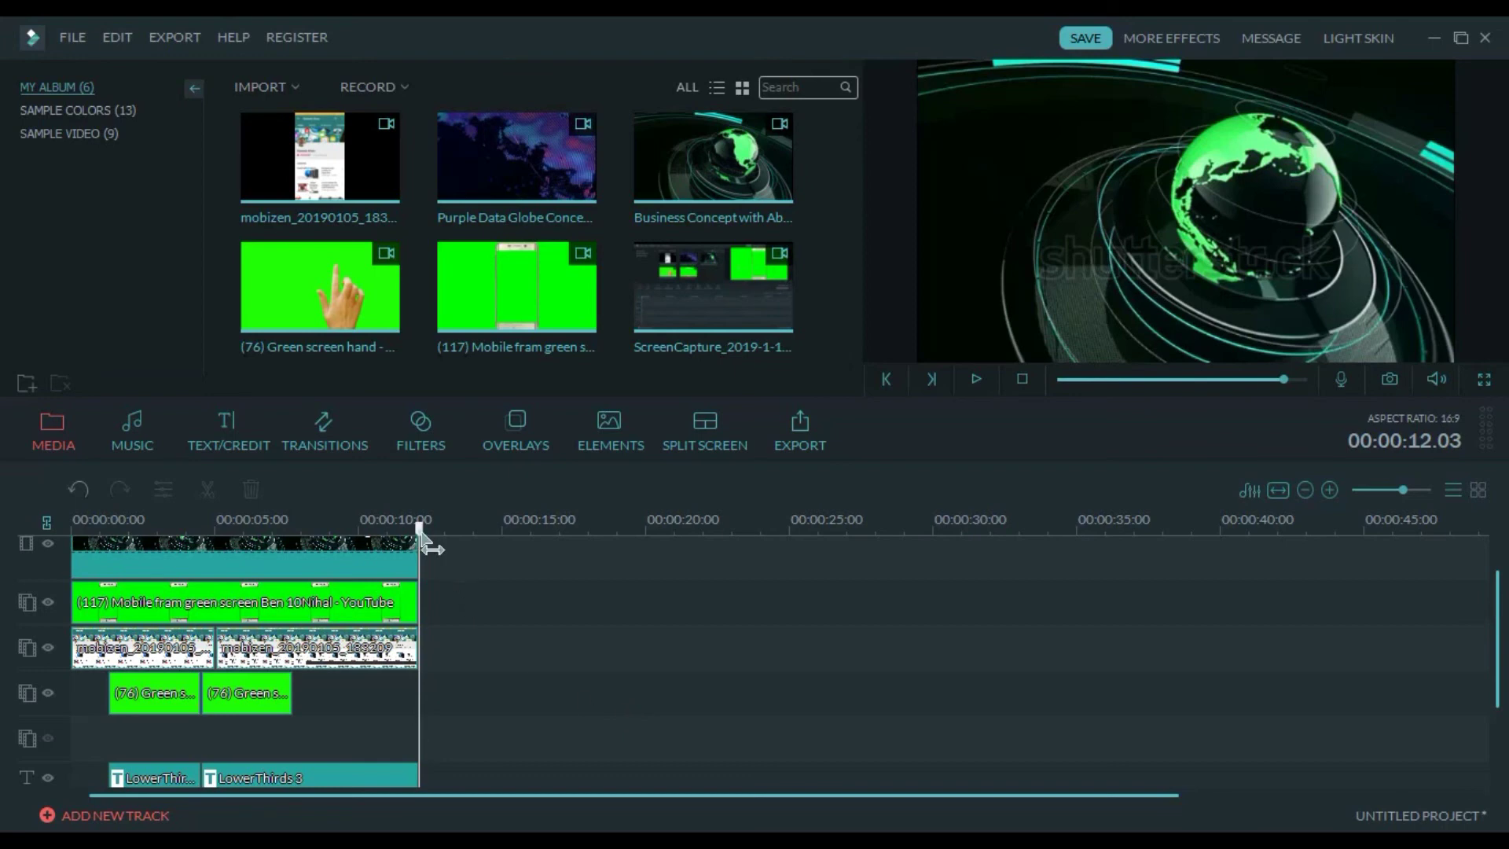
left_click_drag(423, 535, 85, 569)
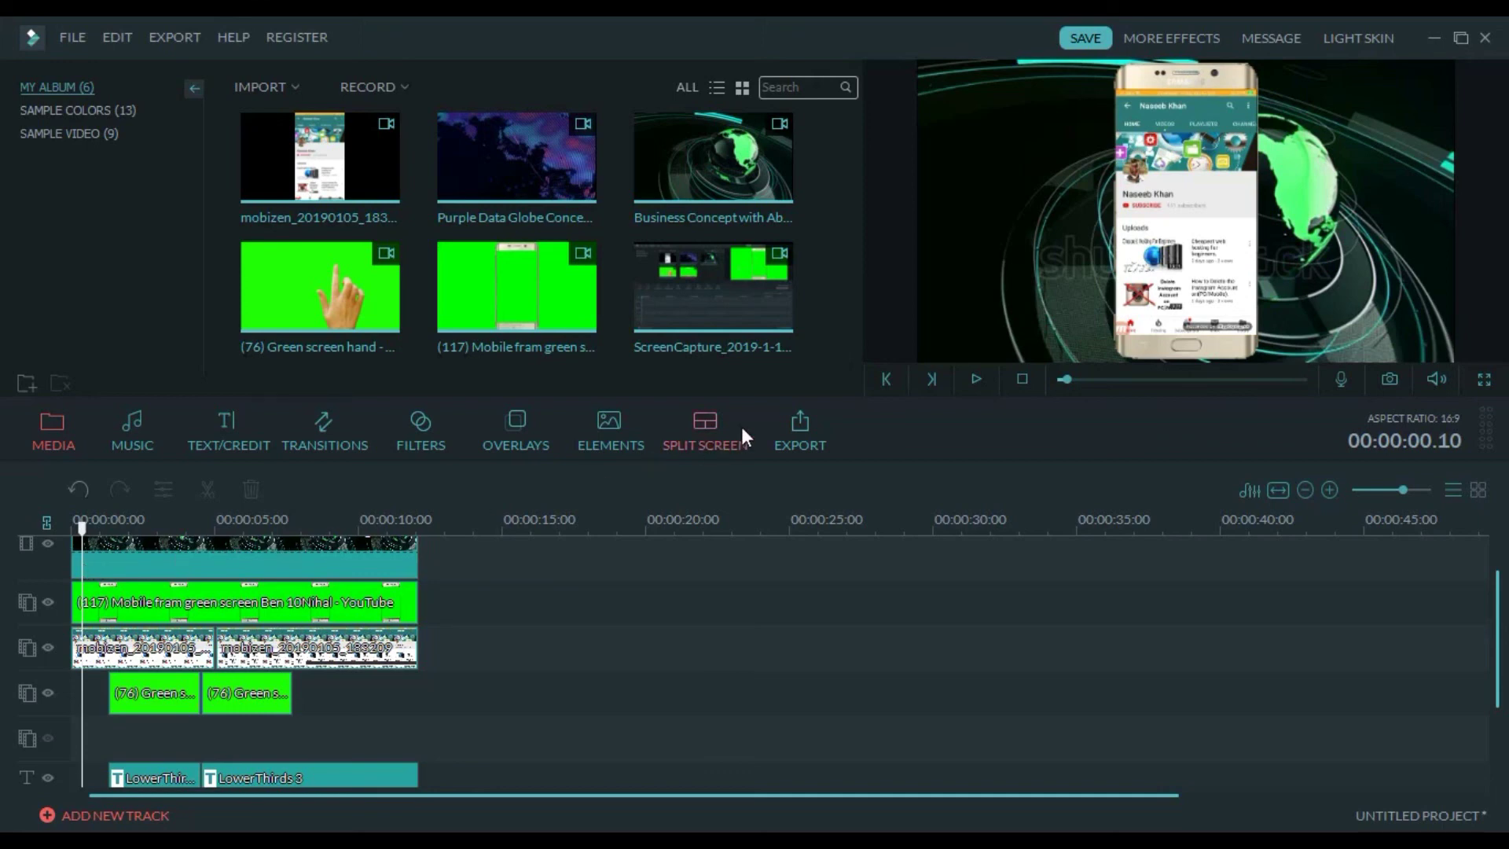
Export the project as a WMV video to the desktop, keeping the existing output name and resolution
left_click(800, 425)
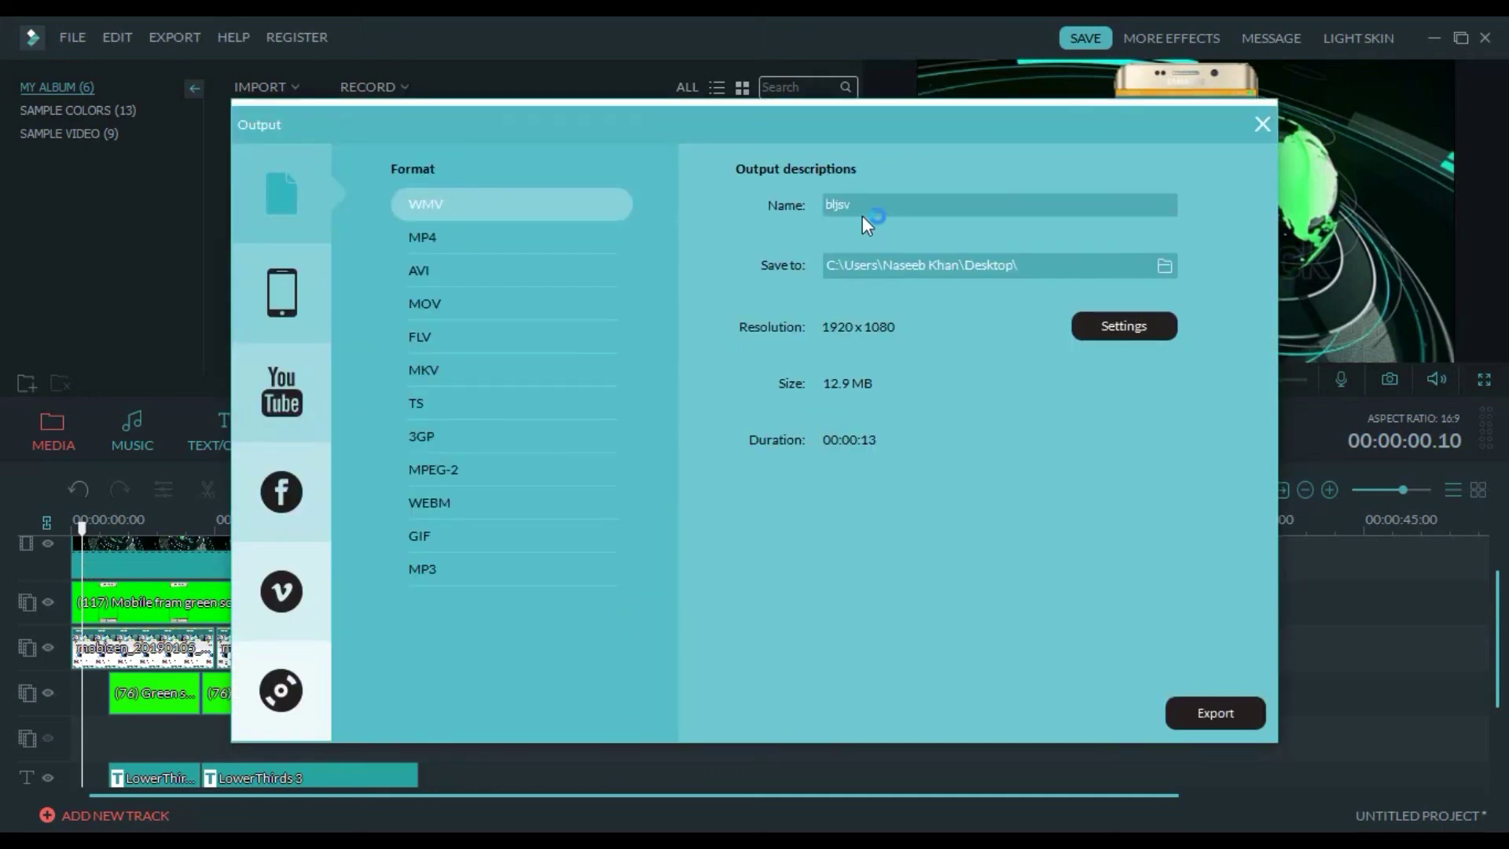
left_click_drag(862, 210, 734, 229)
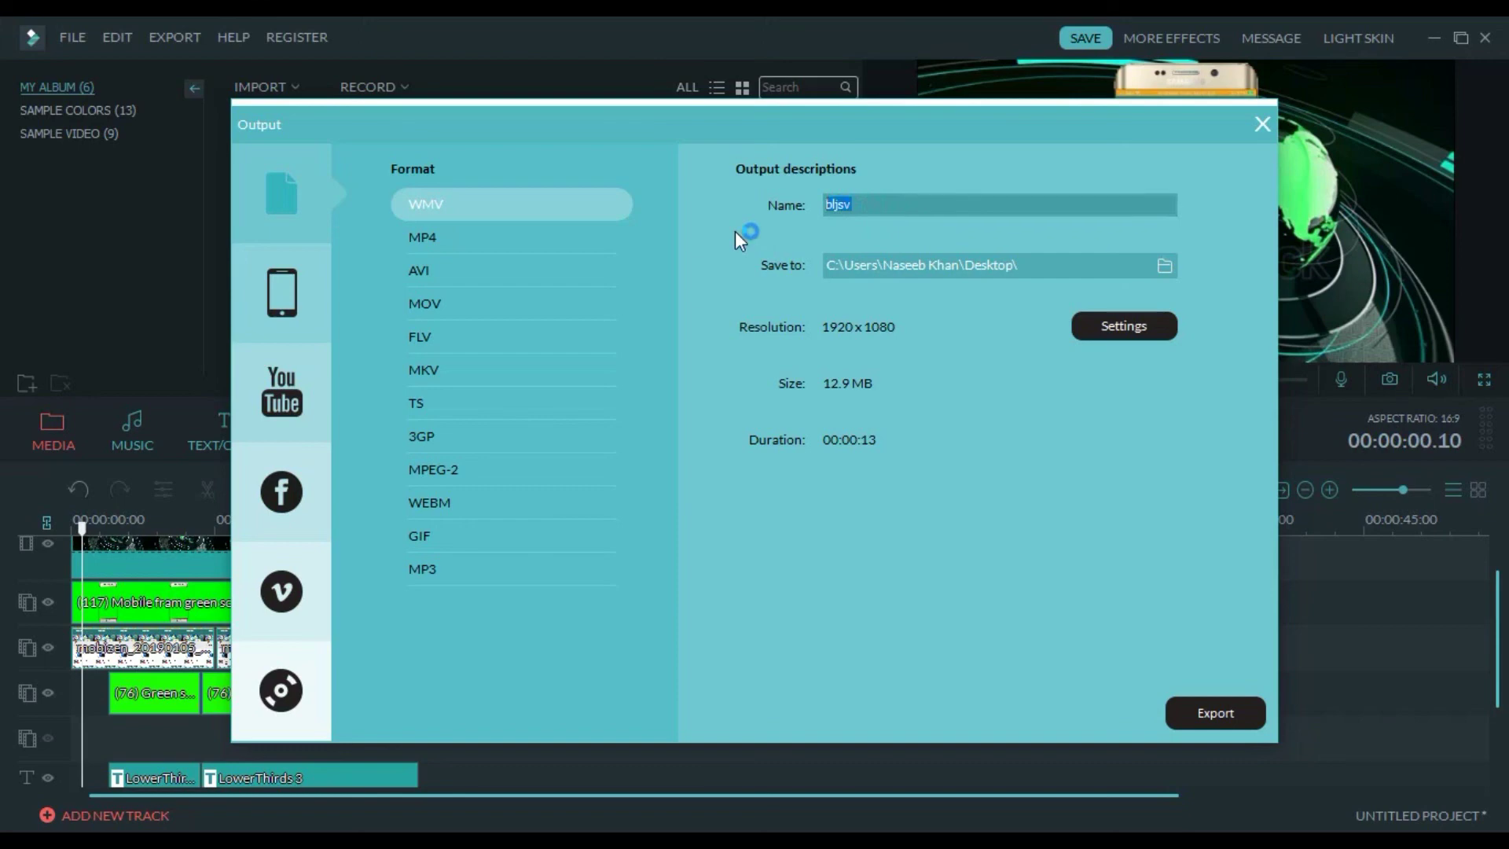
key("slash")
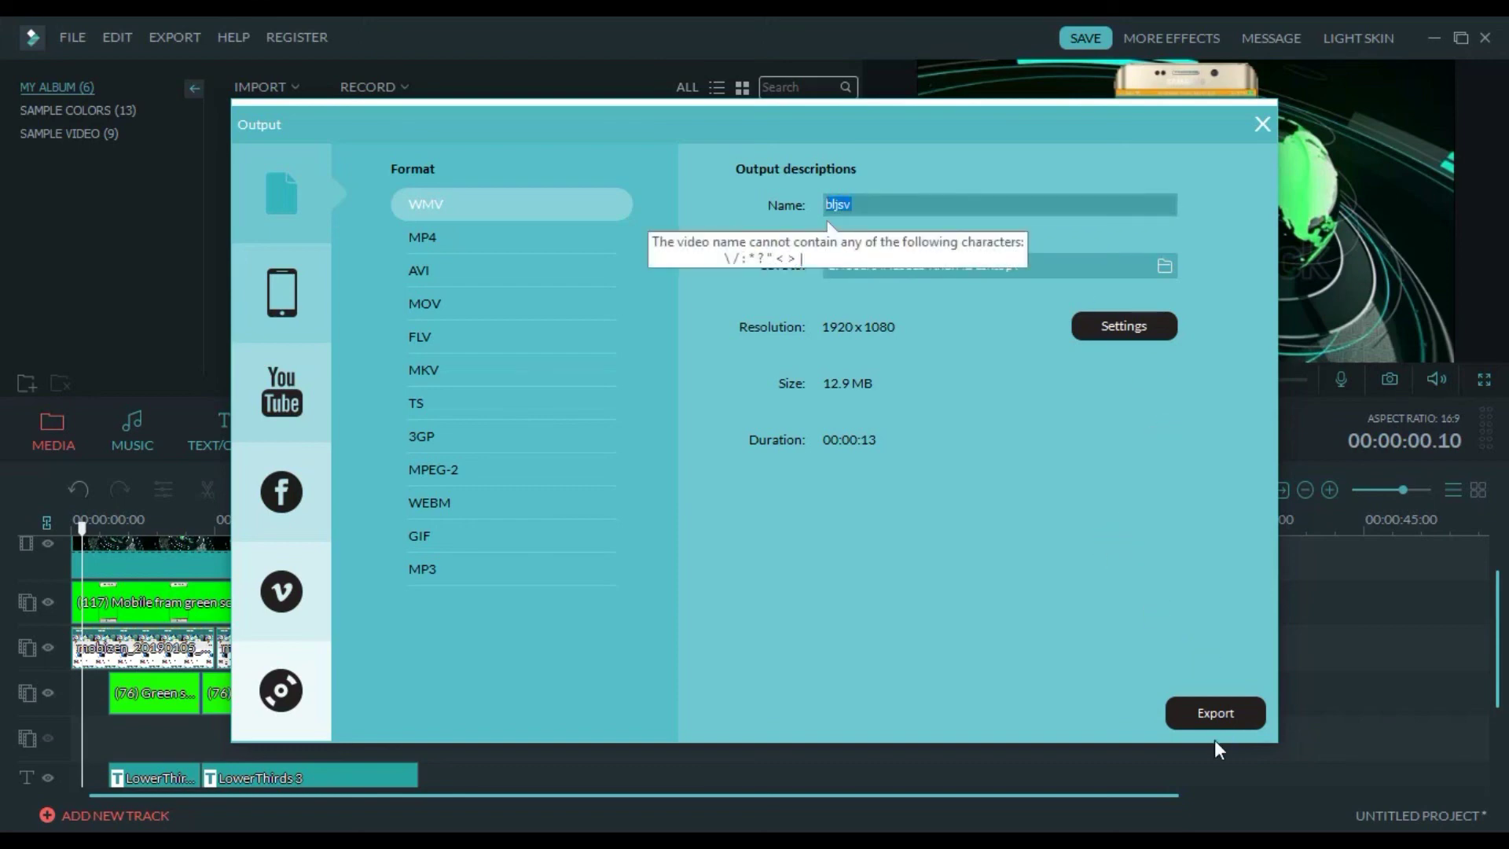
left_click(1215, 713)
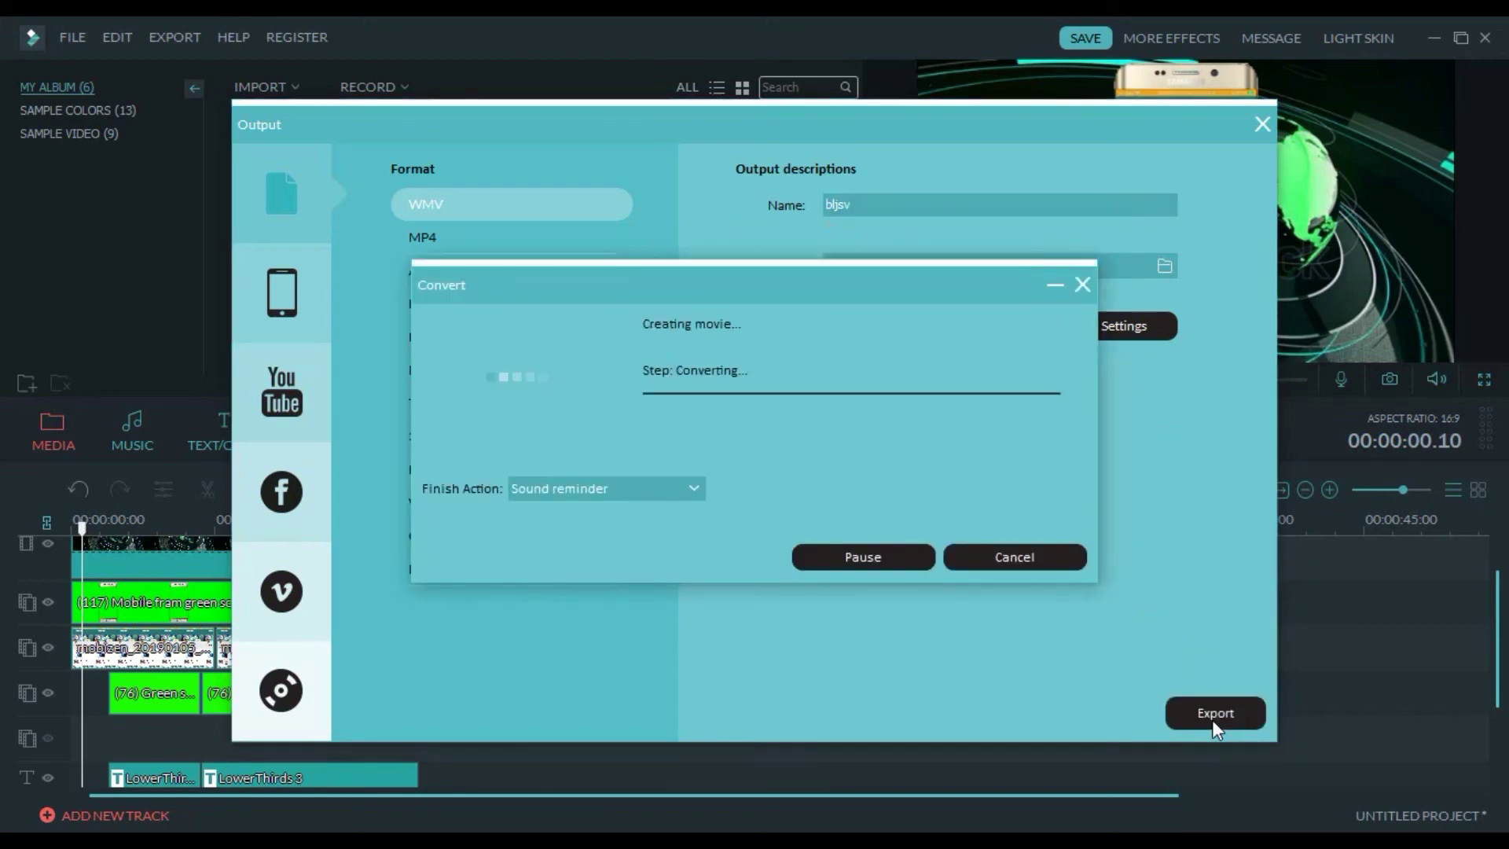